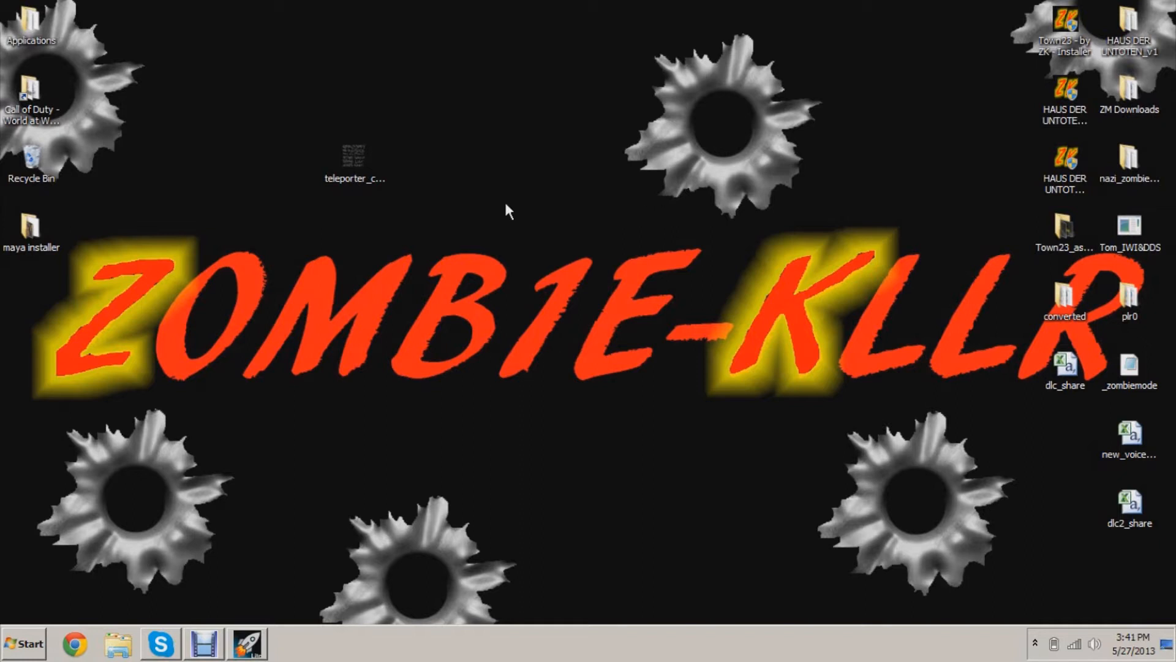
Move the teleporter image file from the middle of the desktop to the Recycle Bin
left_click_drag(330, 149, 28, 162)
Find Paint.NET through the program search and open it with a blank canvas
key("super")
type("paint")
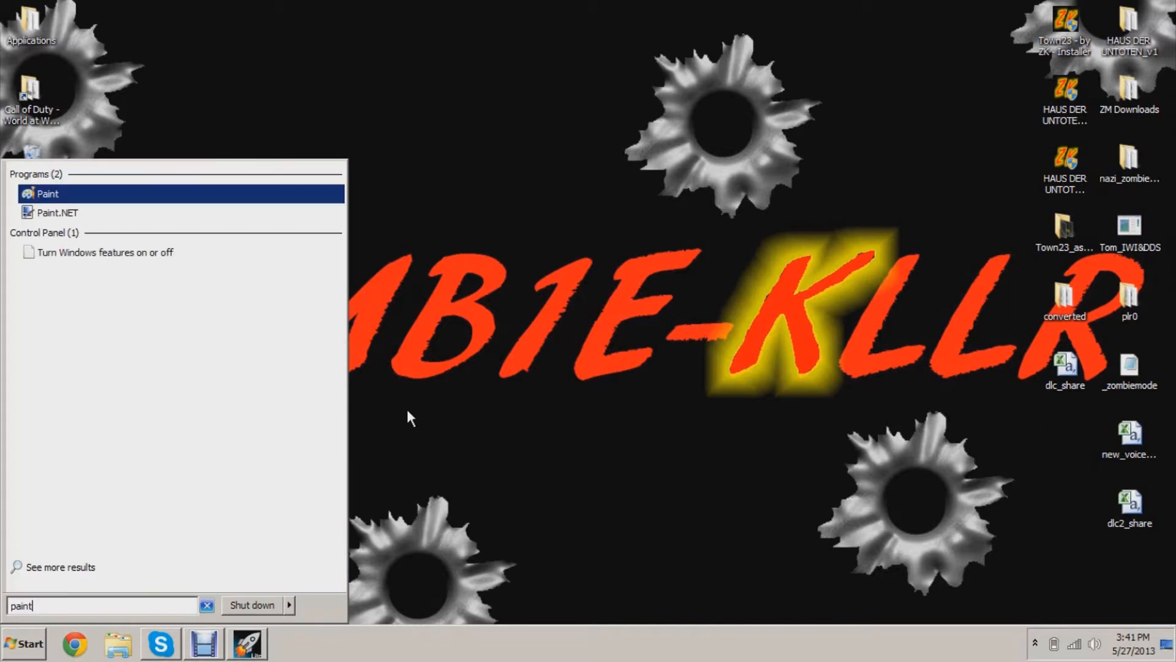
key("Return")
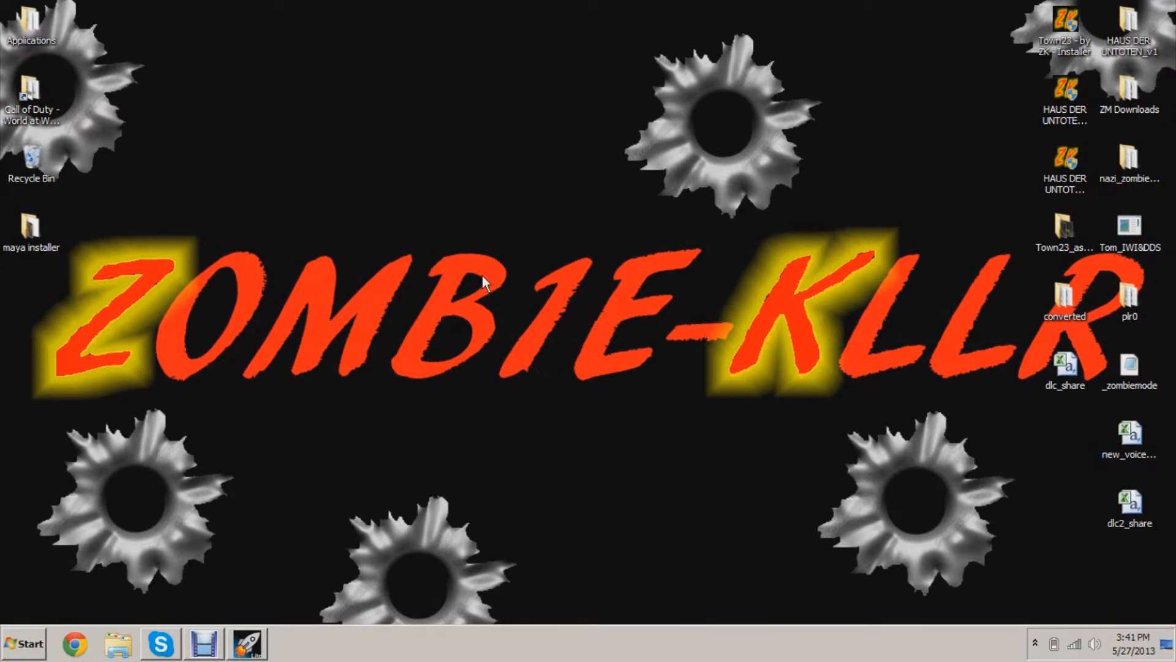
key("super")
type("paint")
key("Down")
key("Return")
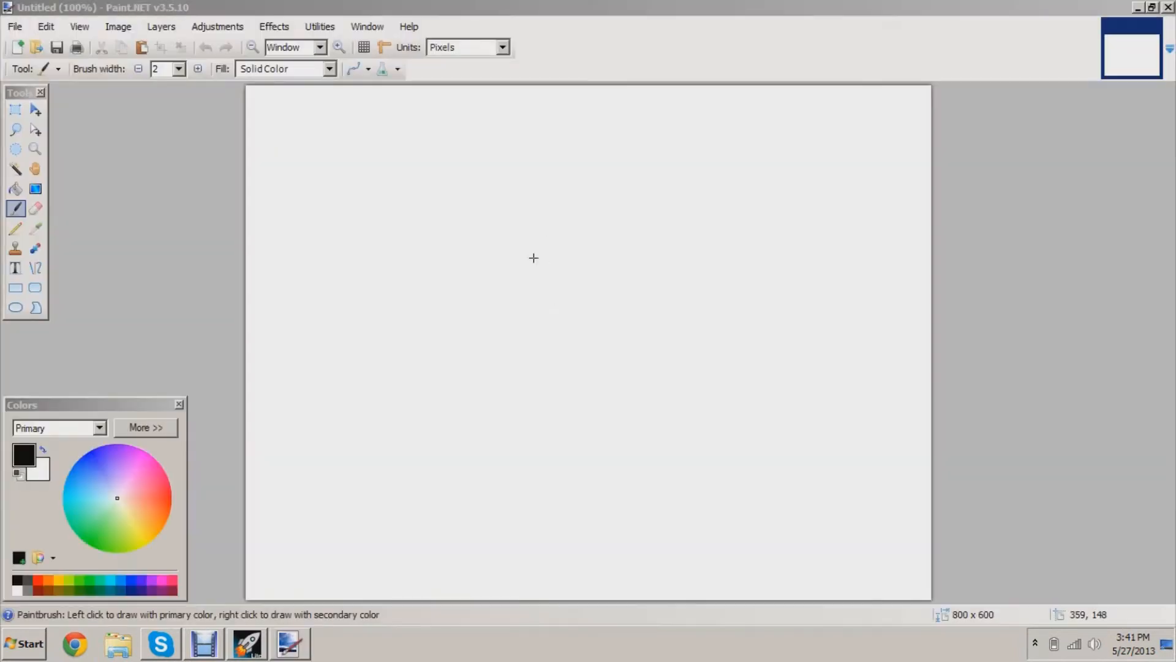
Resize the blank Paint.NET image to 1024 × 1024 pixels
left_click(117, 26)
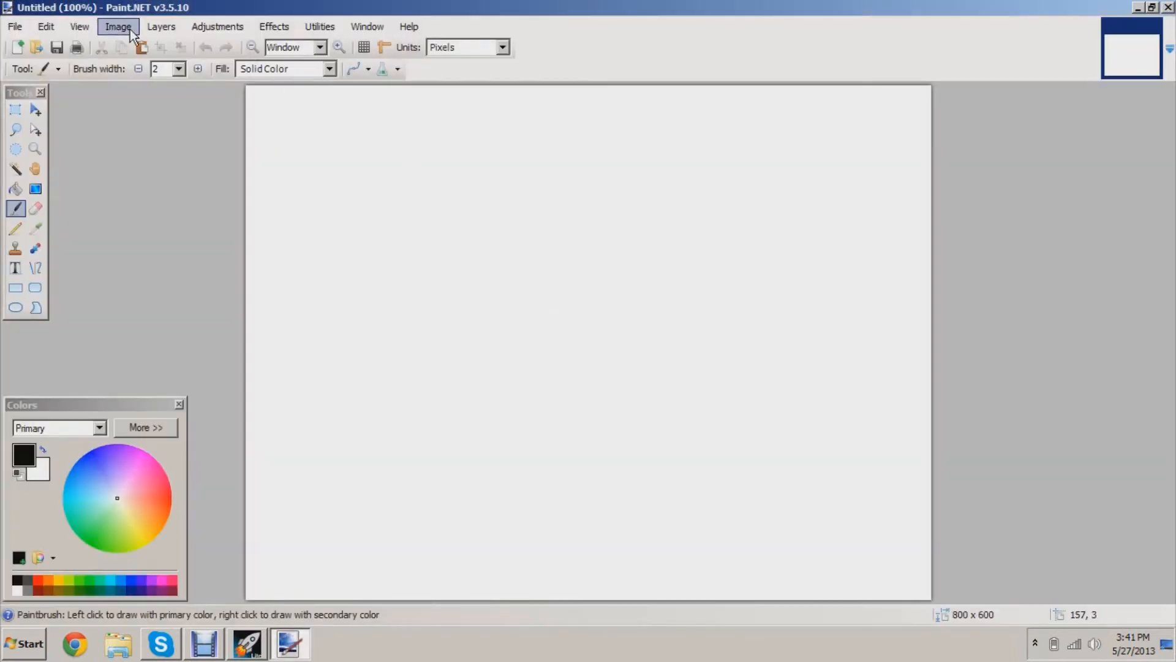
key("Escape")
key("ctrl+r")
type("101")
type("4")
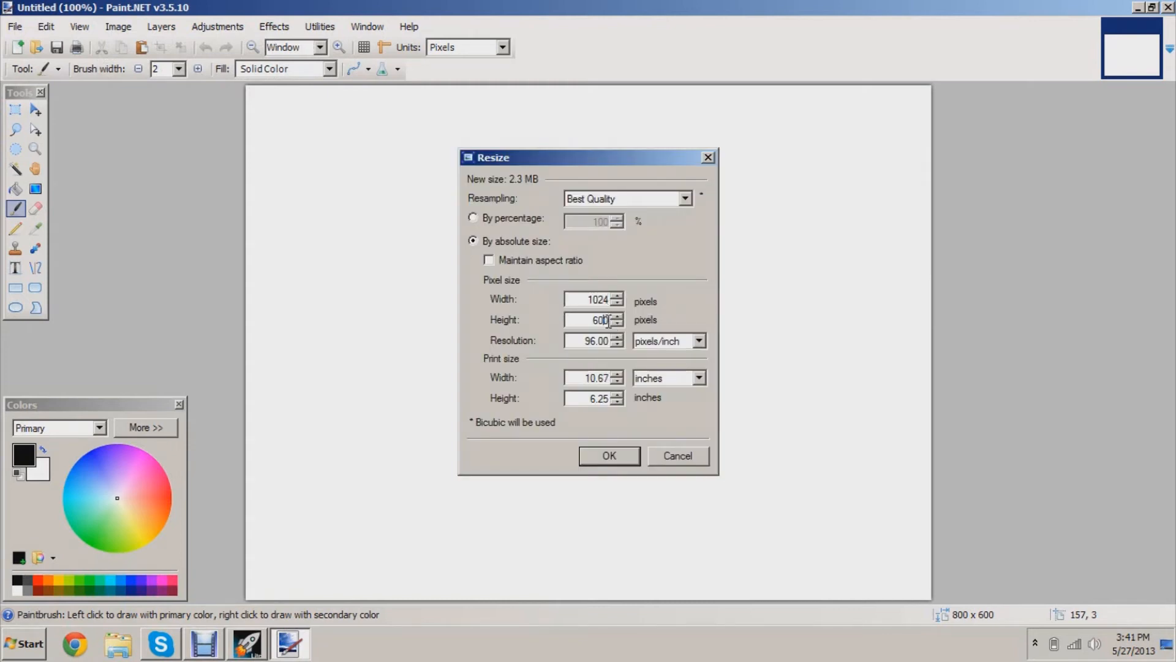
key("BackSpace")
key("BackSpace")
key("BackSpace")
type("1024")
key("Return")
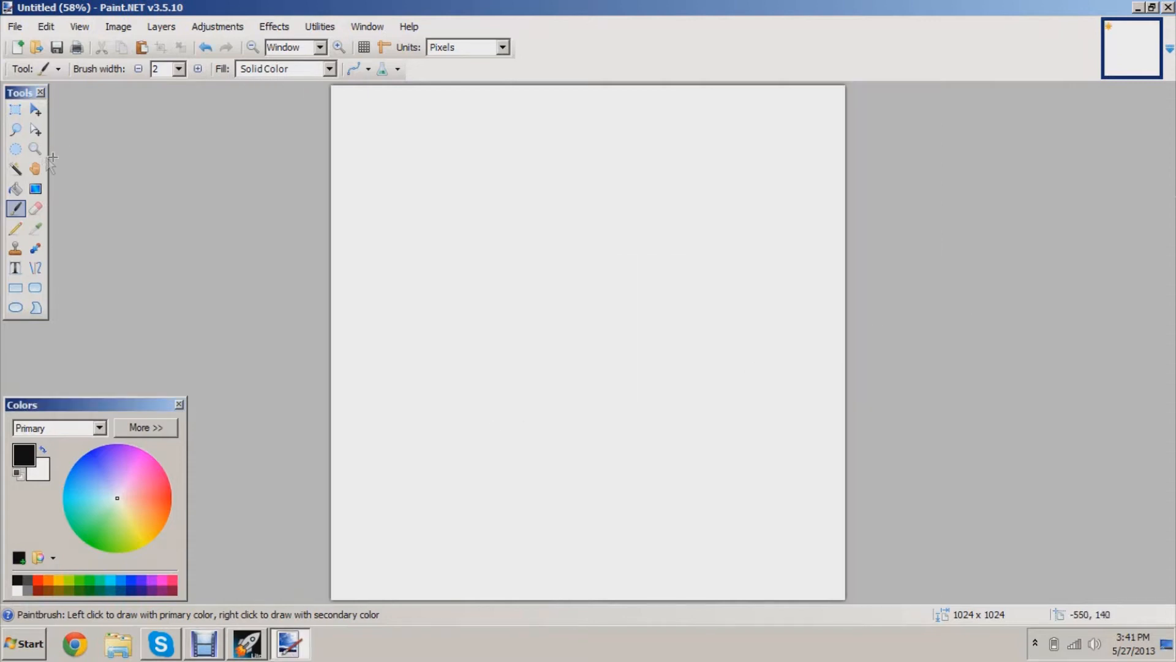
Fill the square canvas with black using the Paint Bucket and close Paint.NET without saving
left_click(15, 189)
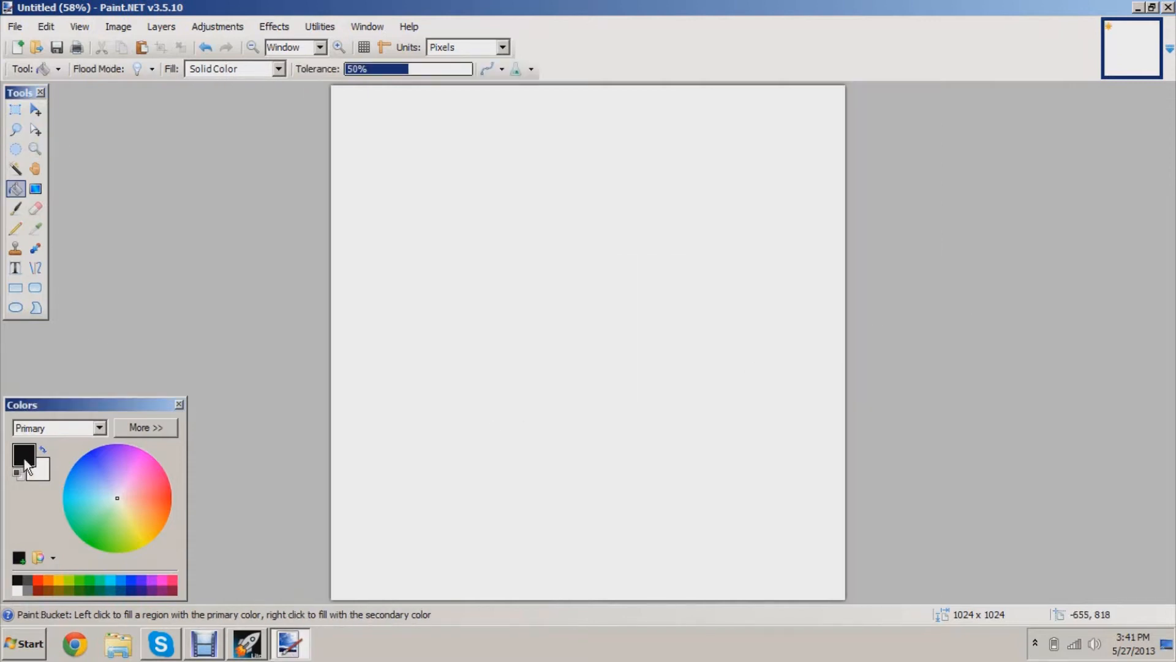
left_click(729, 293)
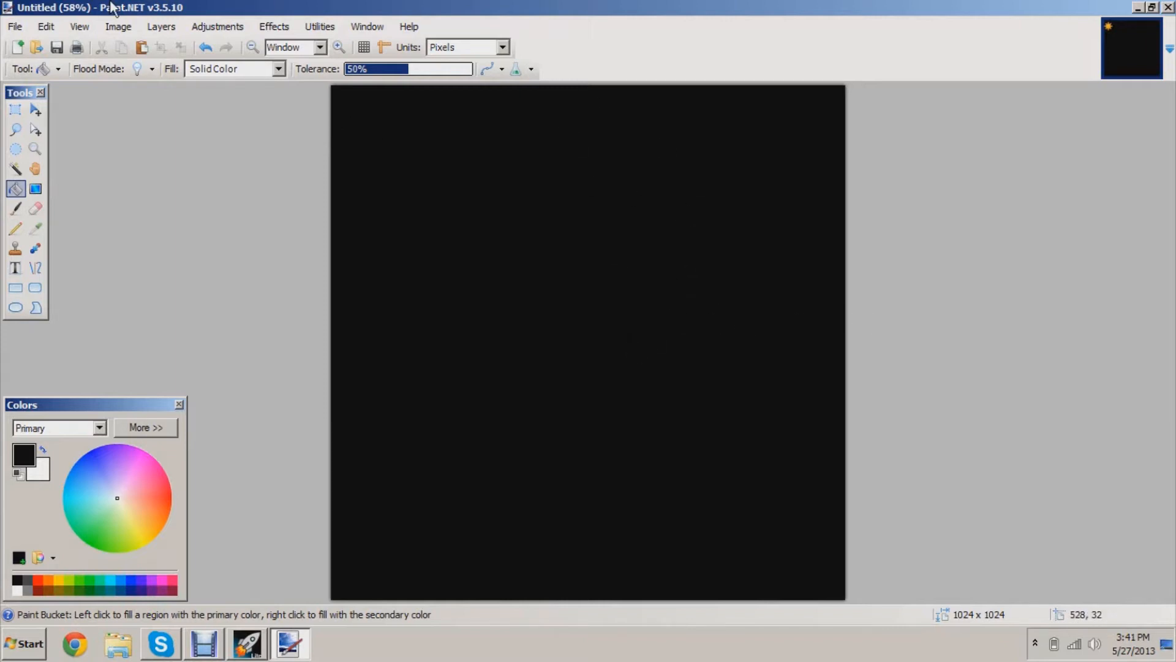
left_click(14, 27)
left_click(28, 118)
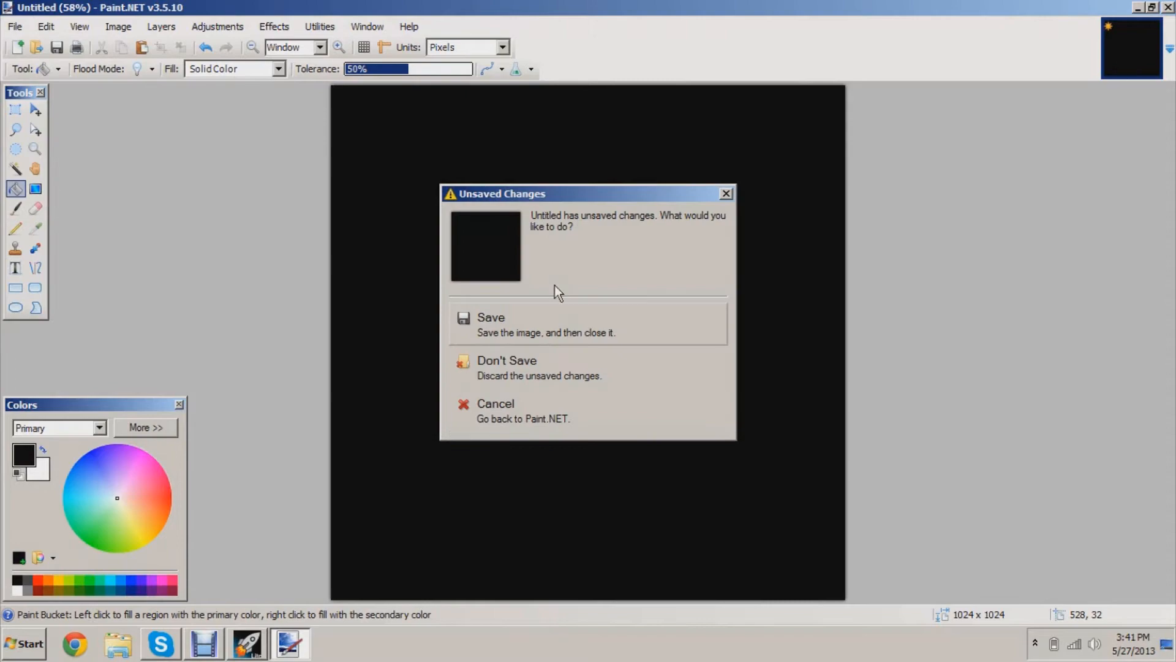
left_click(539, 367)
Open Paint with a blank canvas
key("super")
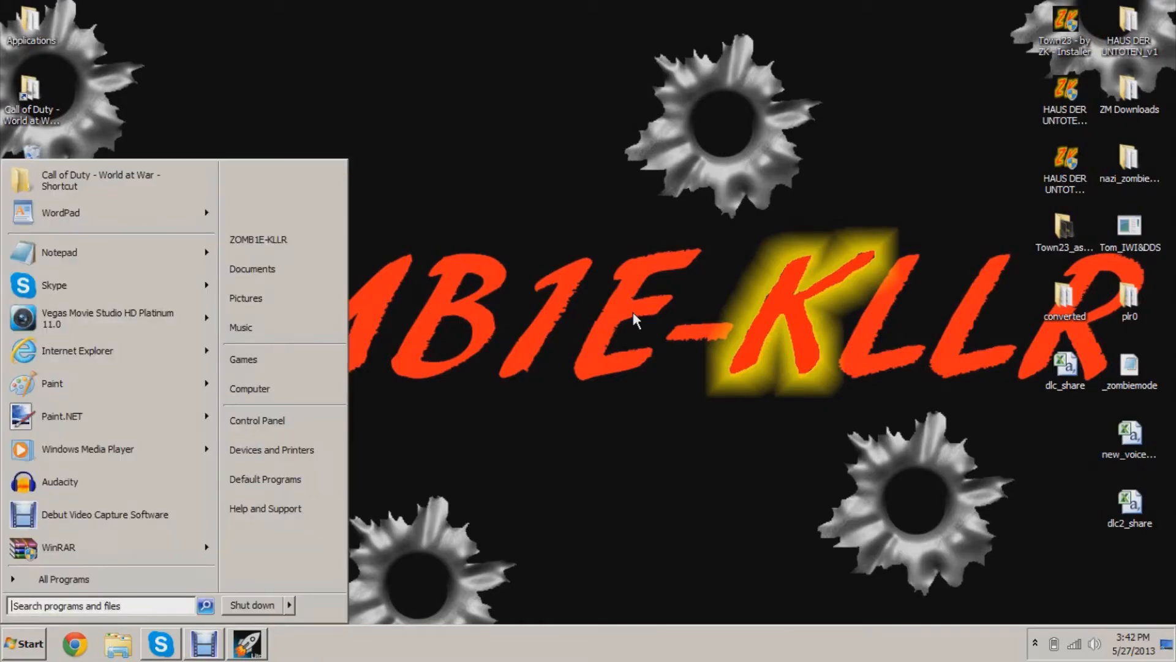
type("pain")
key("Return")
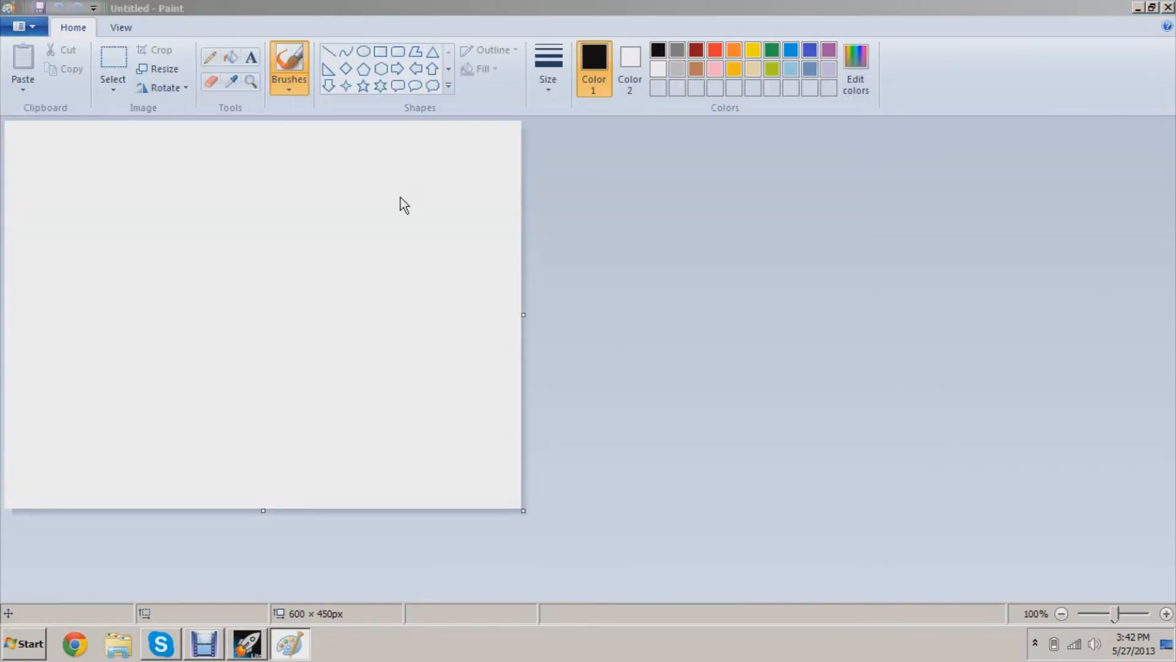
key("ctrl+o")
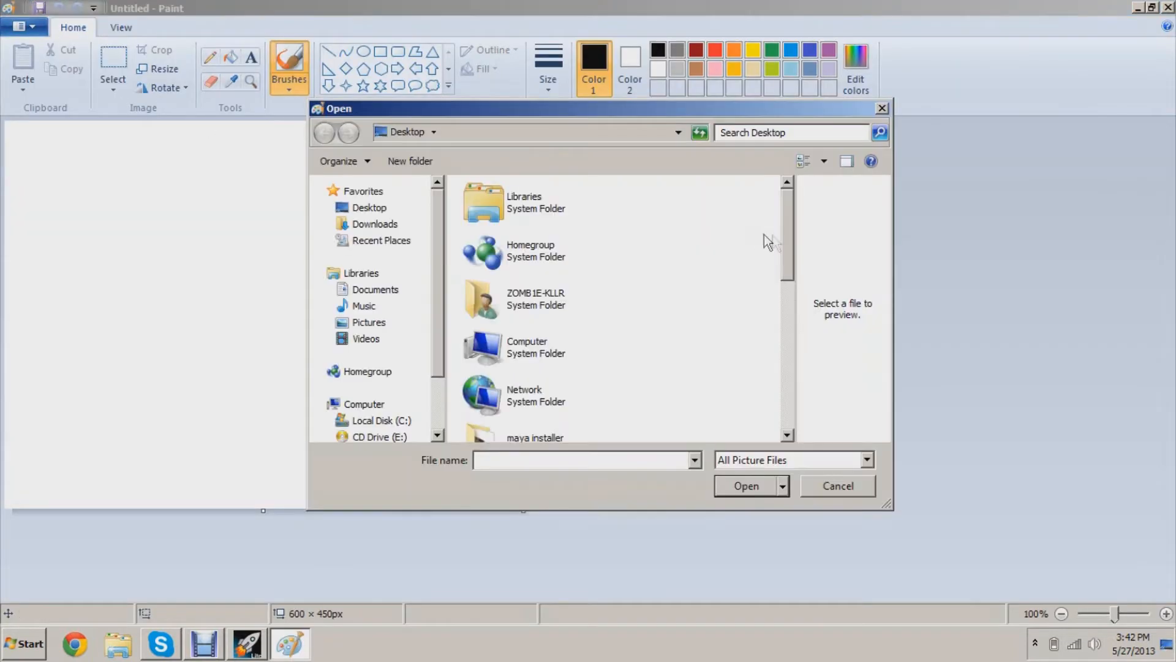
left_click(843, 485)
Resize the blank canvas to 1024 × 1024 pixels without maintaining the aspect ratio
left_click(157, 68)
left_click(205, 150)
double_click(226, 187)
type("1024")
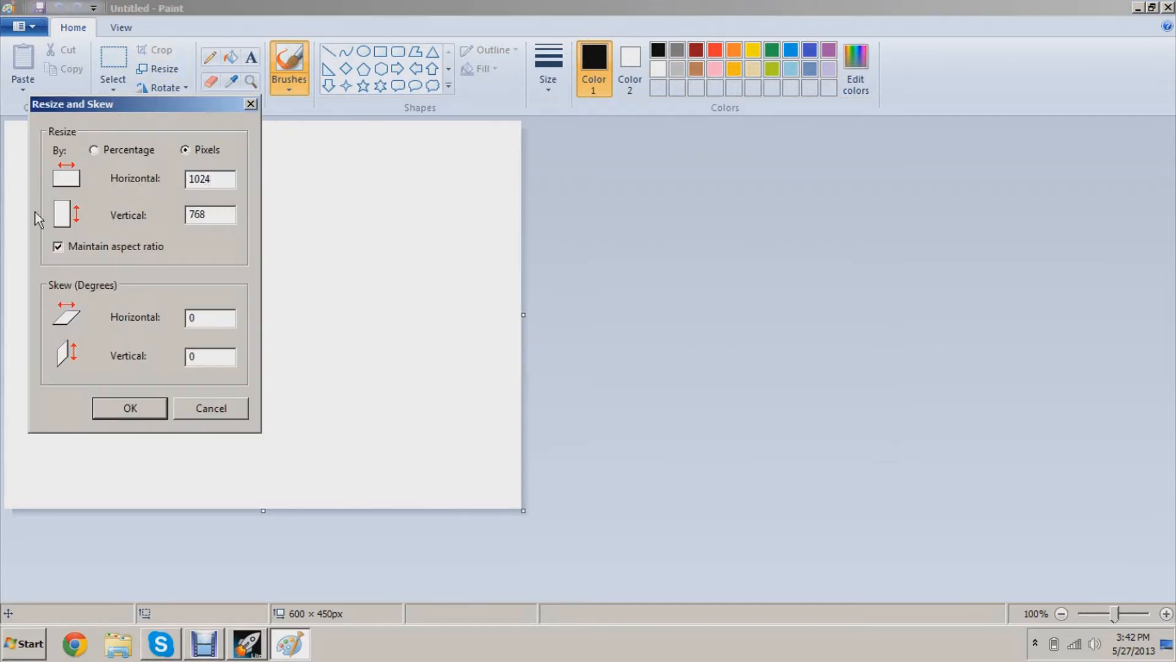
key("Tab")
type("1024")
key("Return")
Fill the whole square canvas with black
left_click(1061, 613)
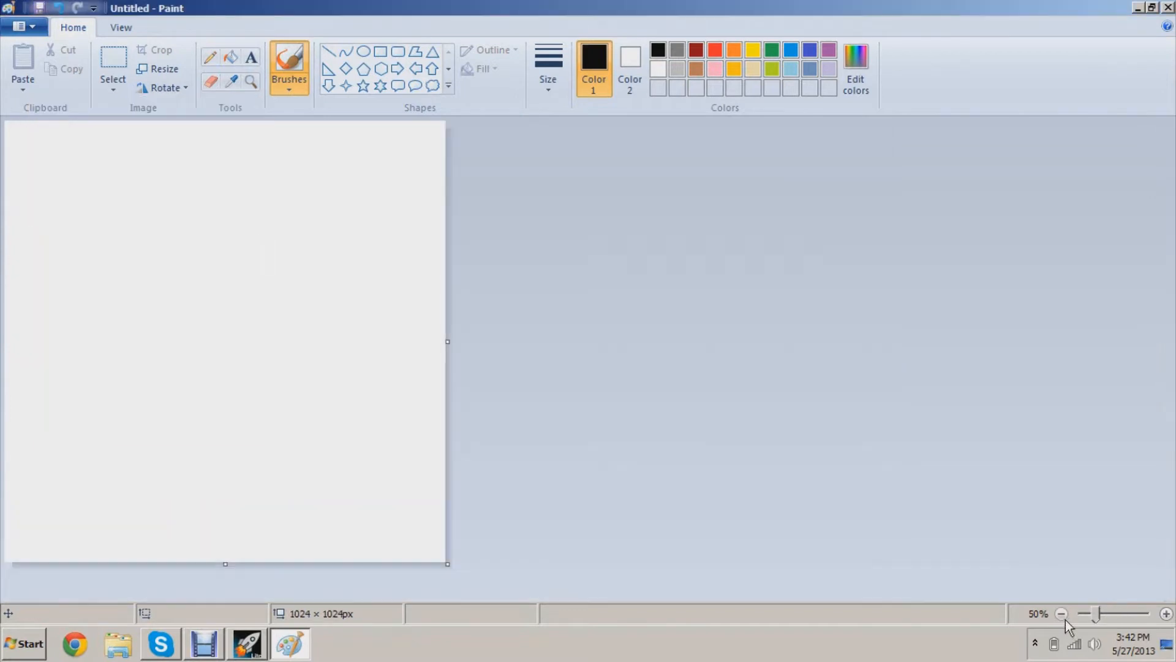
left_click(231, 57)
left_click(320, 244)
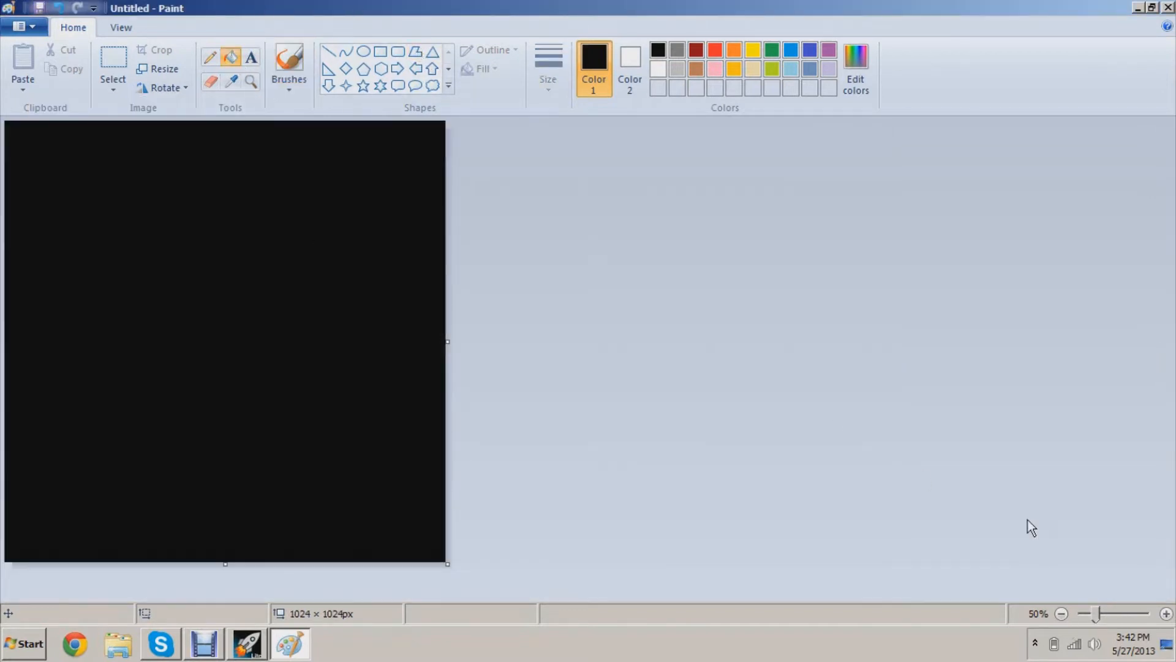
Set up the Pencil with the thickest line size and white as Color 1
left_click(1166, 613)
left_click(1167, 613)
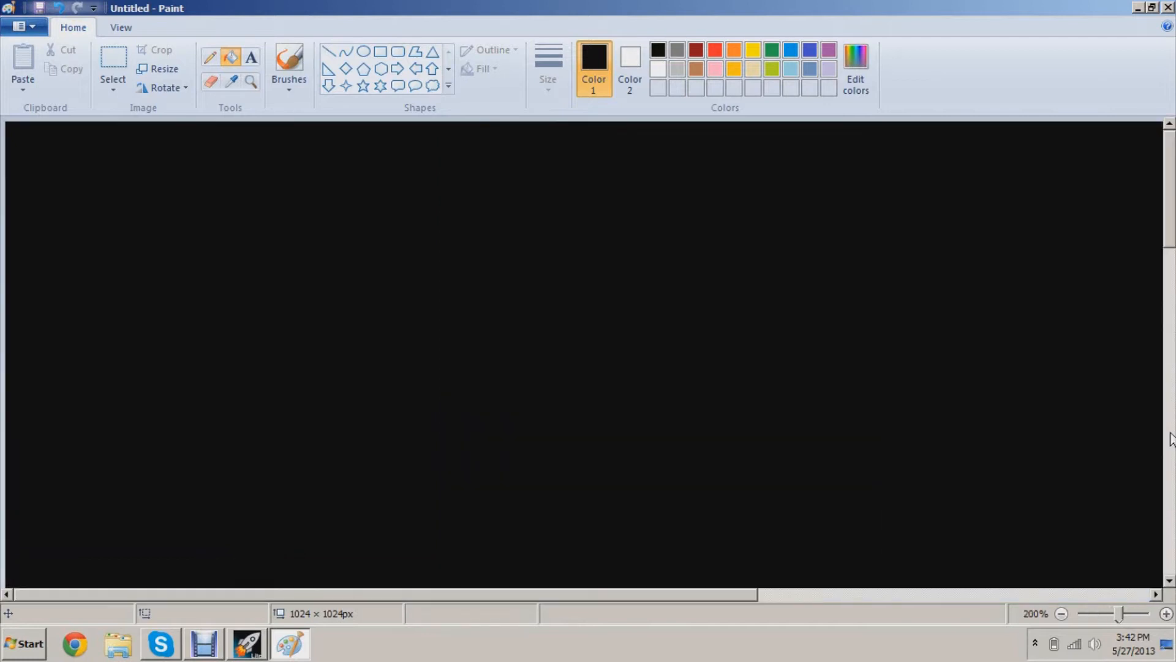
left_click(1064, 614)
left_click_drag(1168, 427, 1165, 367)
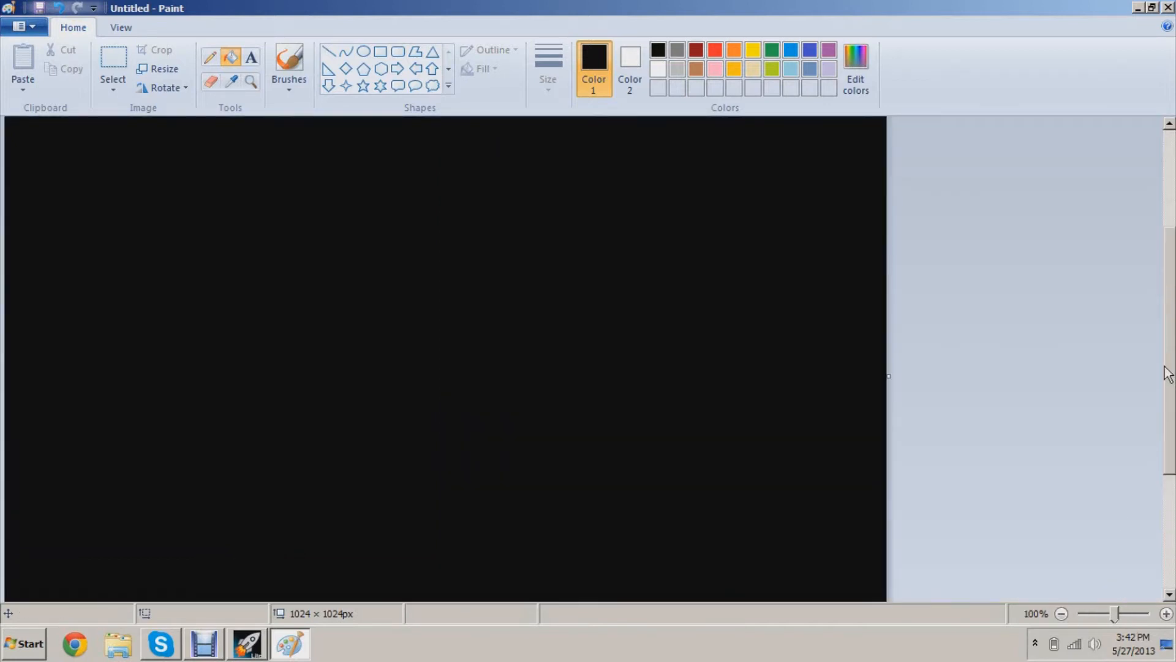
left_click(329, 52)
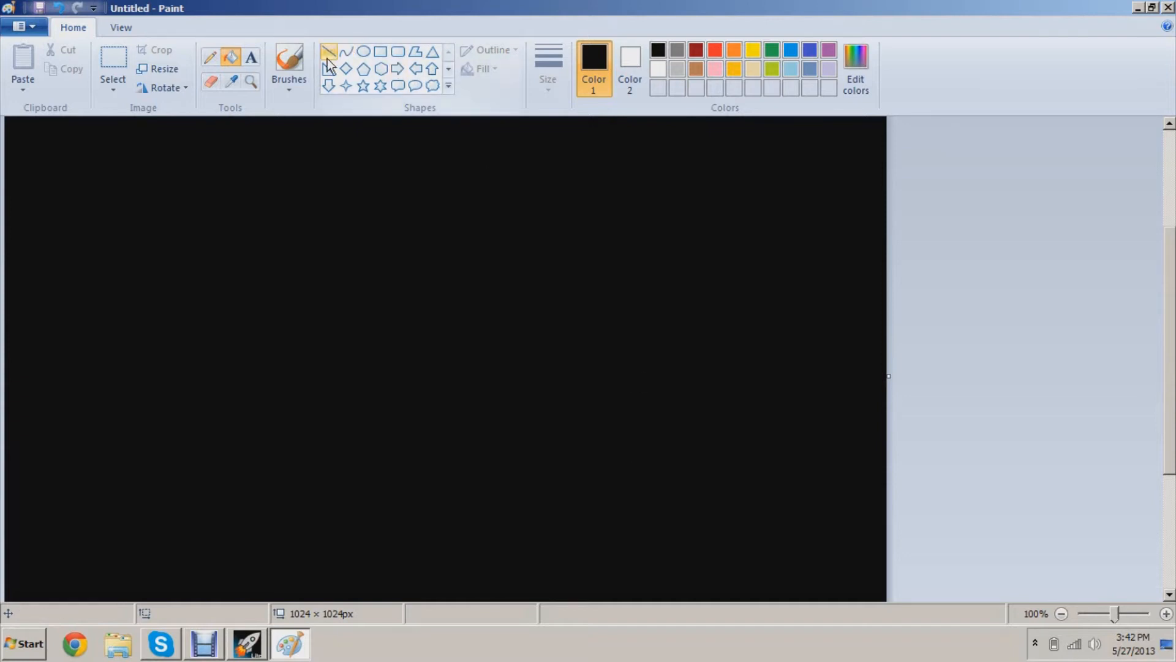
left_click(209, 57)
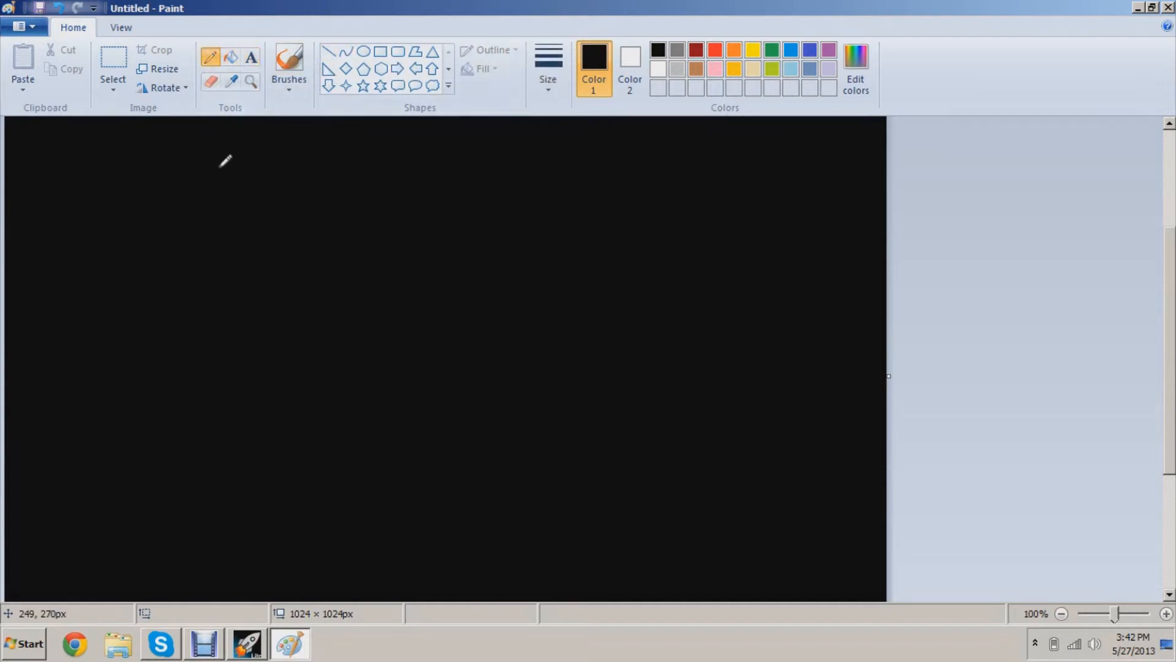
left_click(550, 92)
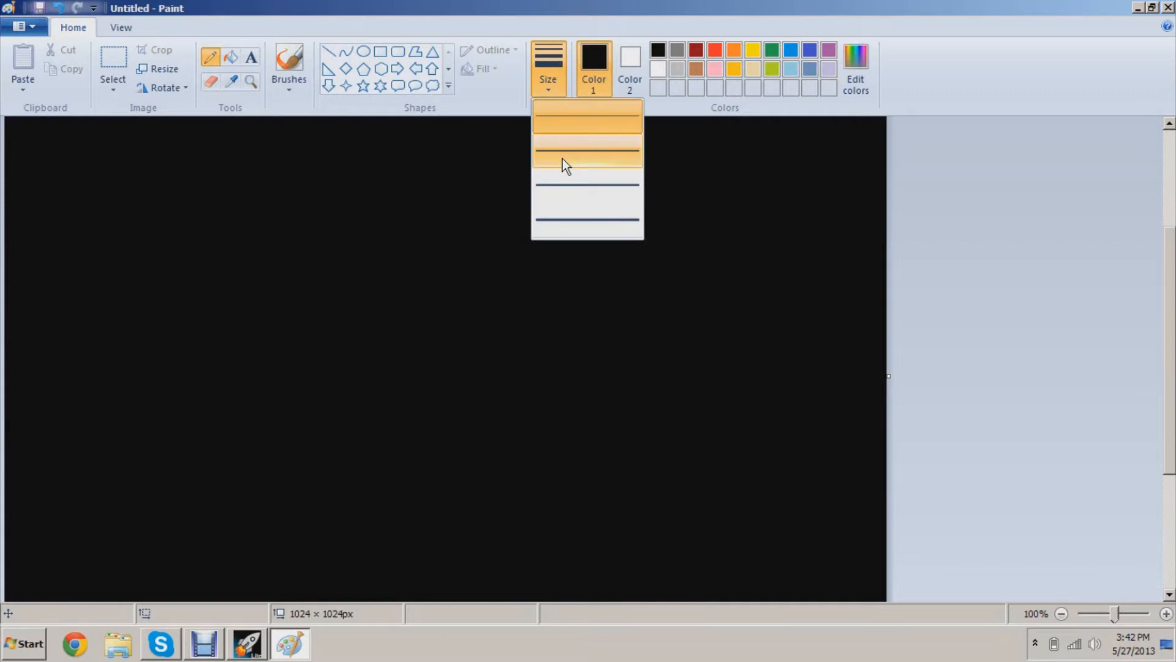
left_click(572, 219)
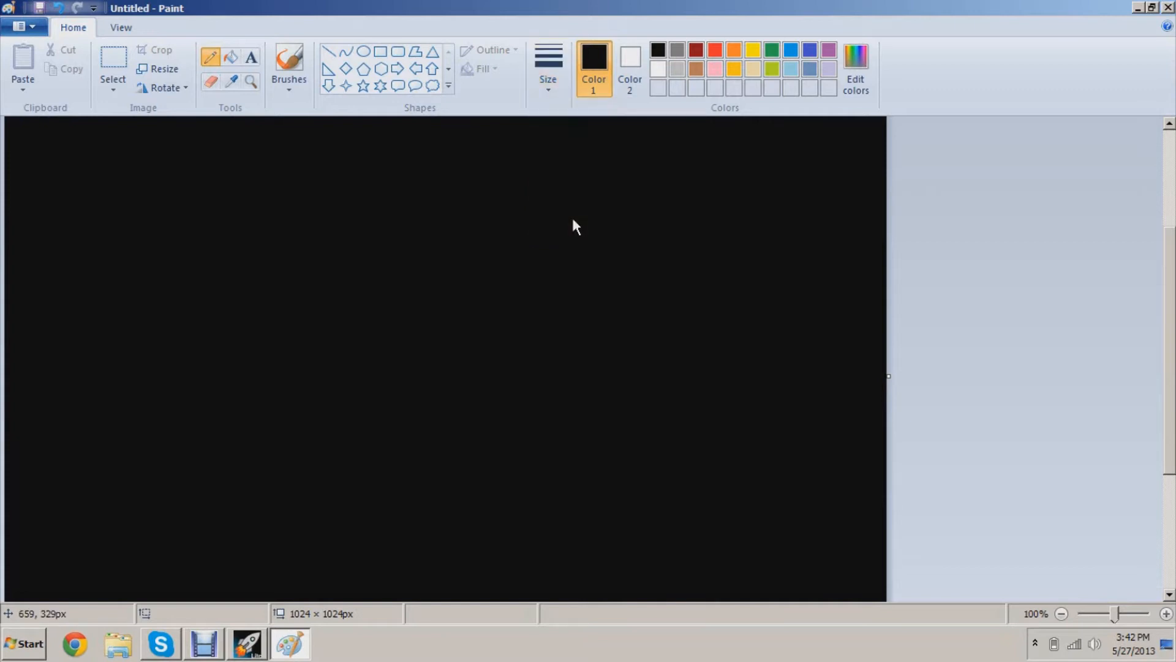
left_click(659, 70)
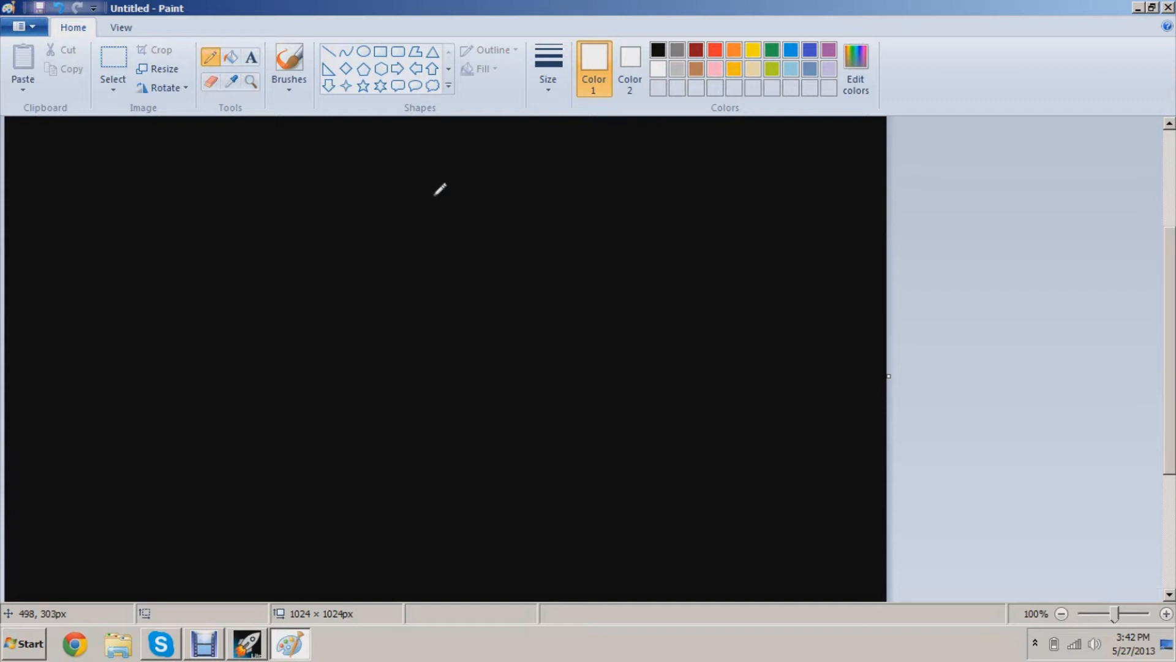
left_click(550, 78)
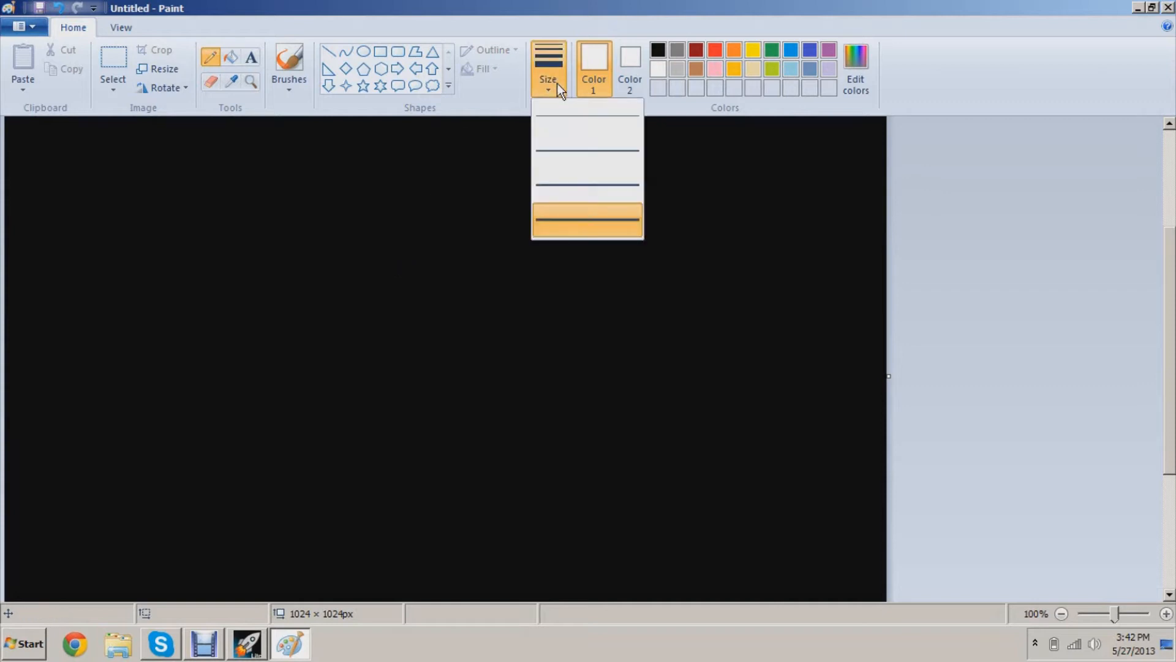
left_click(607, 221)
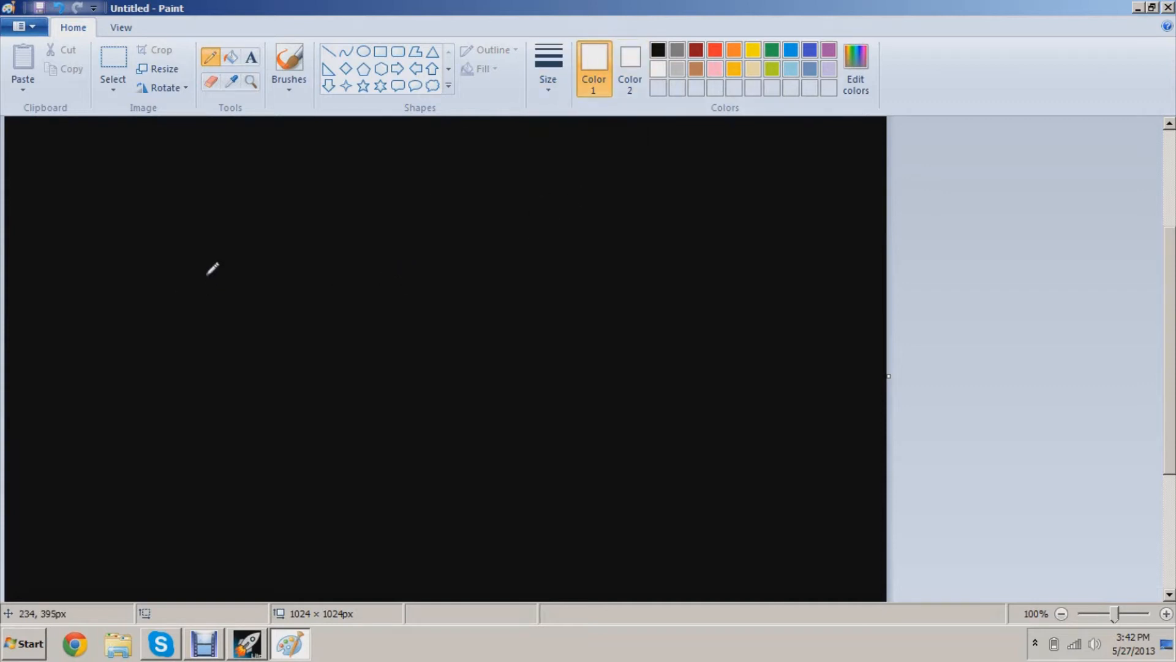
Test the pencil with freehand overlapping loops and a roughly horizontal line above and below them
left_click(1062, 613)
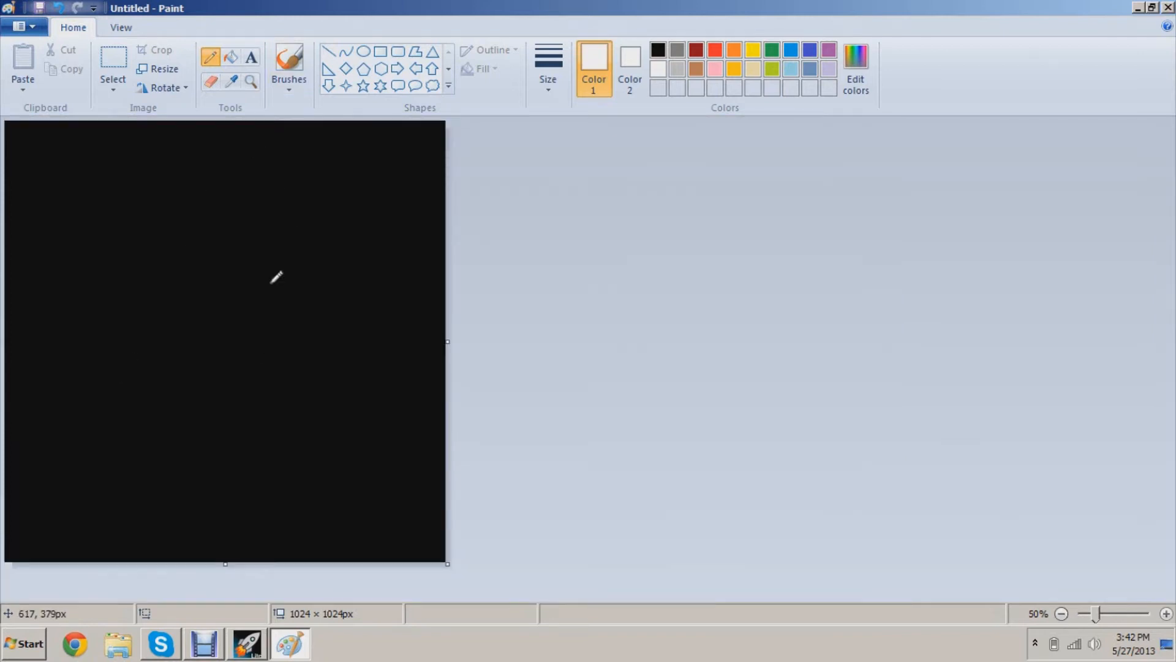
left_click(1166, 613)
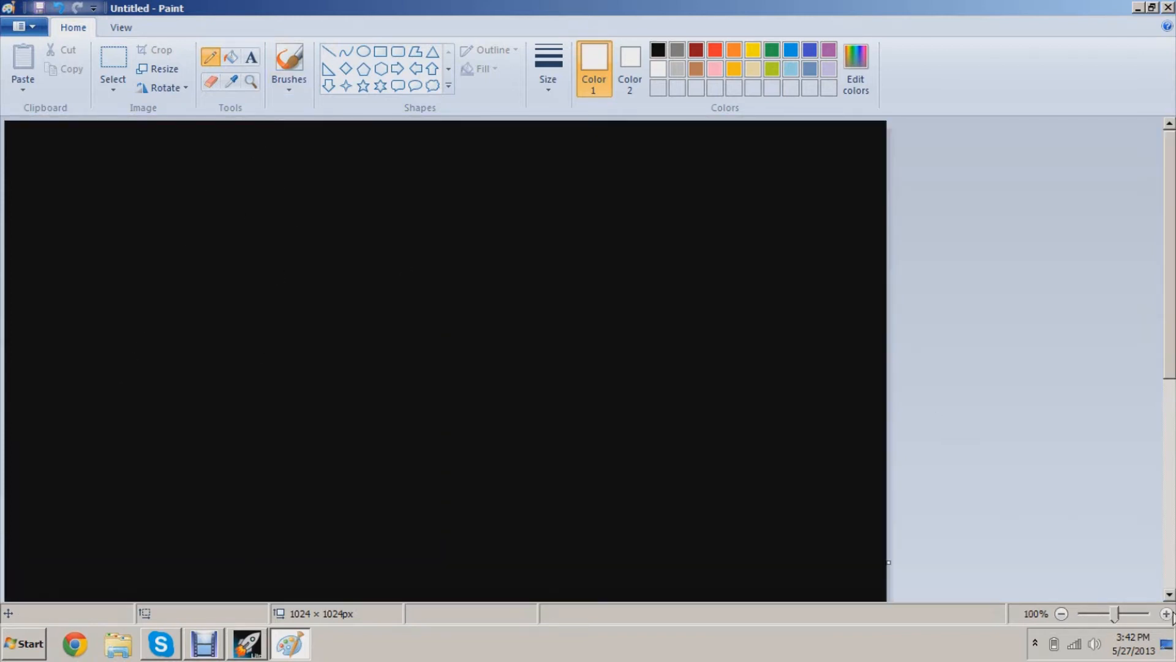
scroll(445, 358, "down", 3)
mouse_move(357, 300)
left_mouse_down()
mouse_move(743, 328)
mouse_move(586, 199)
mouse_move(656, 267)
mouse_move(541, 184)
left_mouse_up()
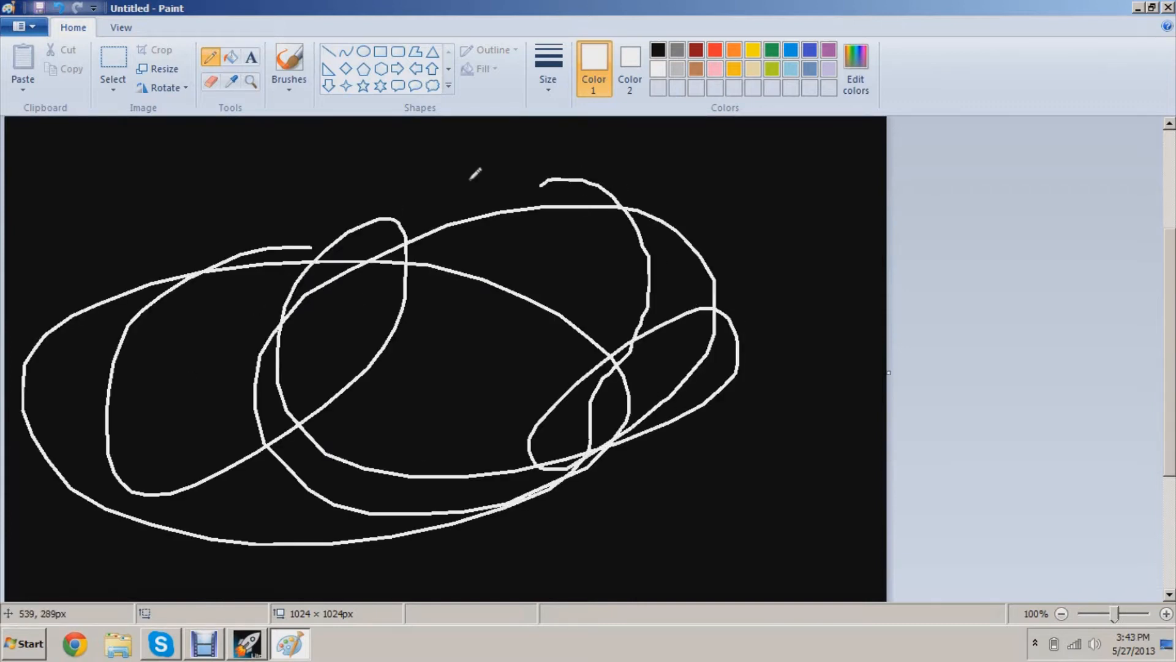
left_click_drag(32, 123, 826, 137)
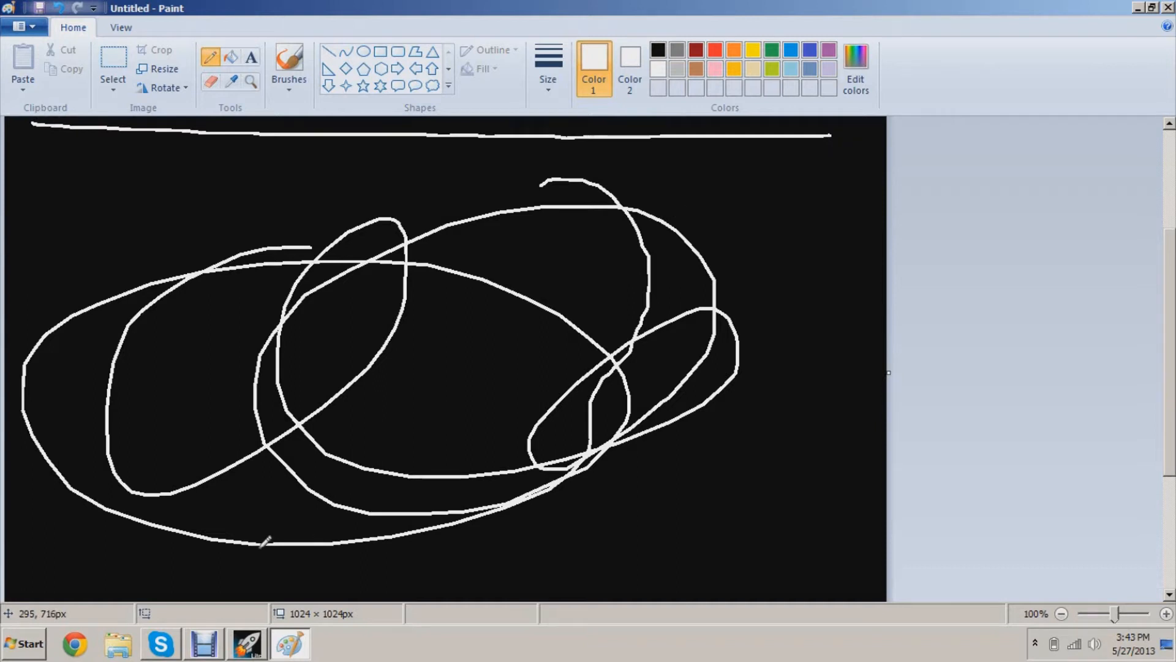
mouse_move(11, 591)
left_mouse_down()
mouse_move(514, 556)
mouse_move(755, 554)
left_mouse_up()
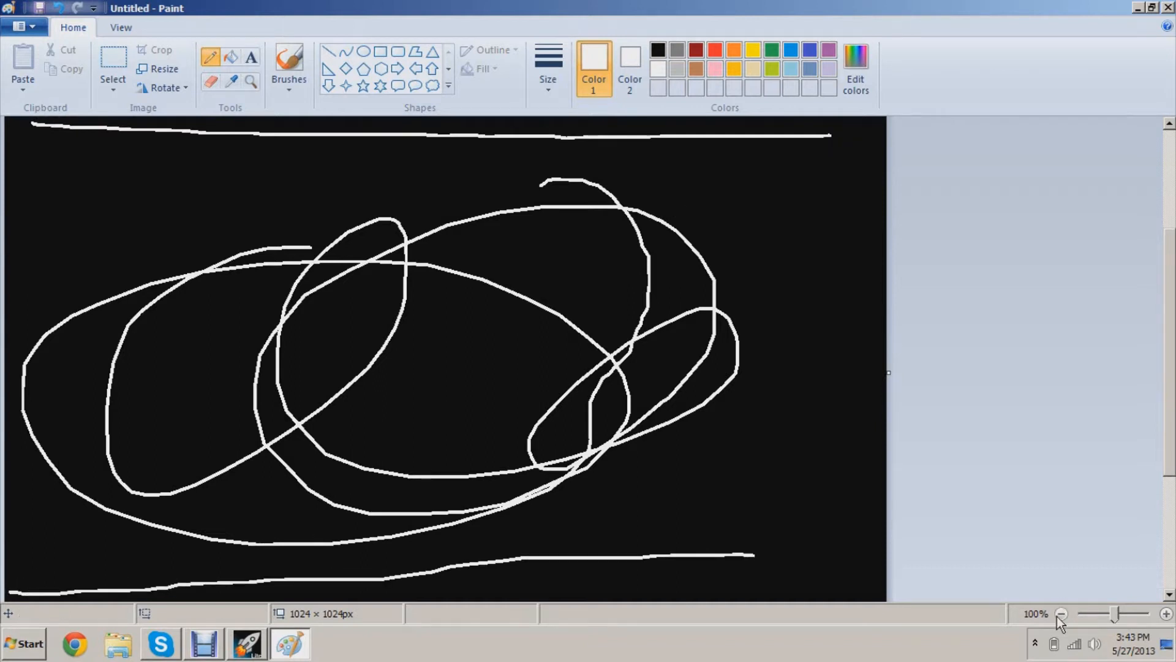
Undo all the white test strokes on the black canvas
left_click(1061, 613)
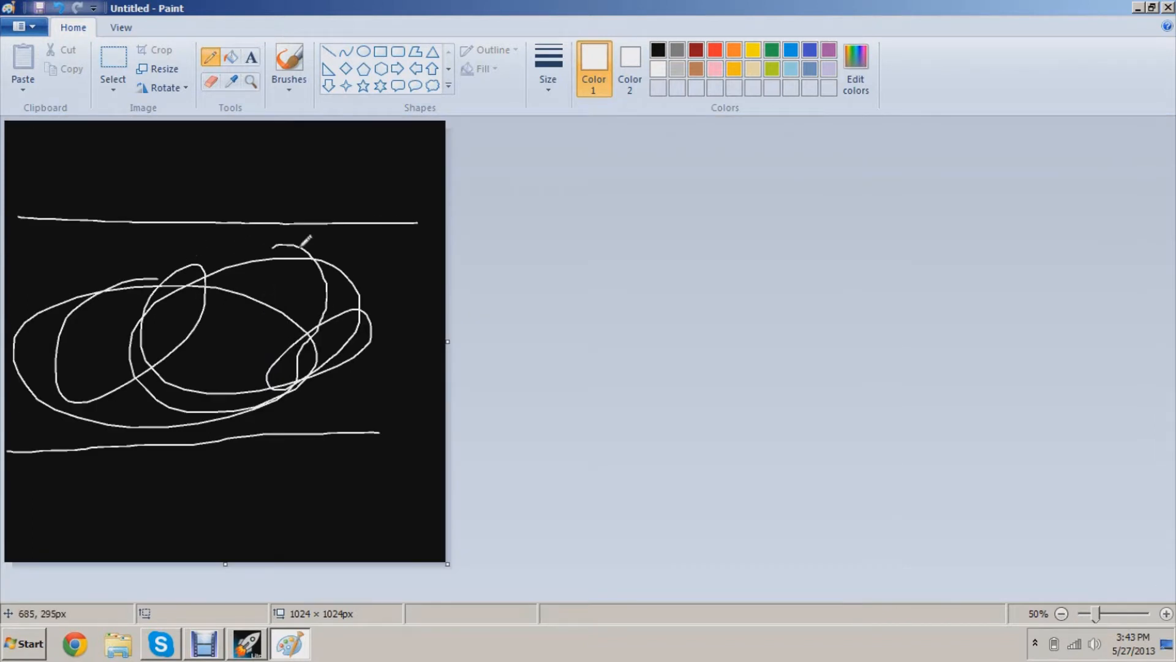
key("ctrl+z")
key("ctrl+z")
key("ctrl+z")
key("ctrl+z")
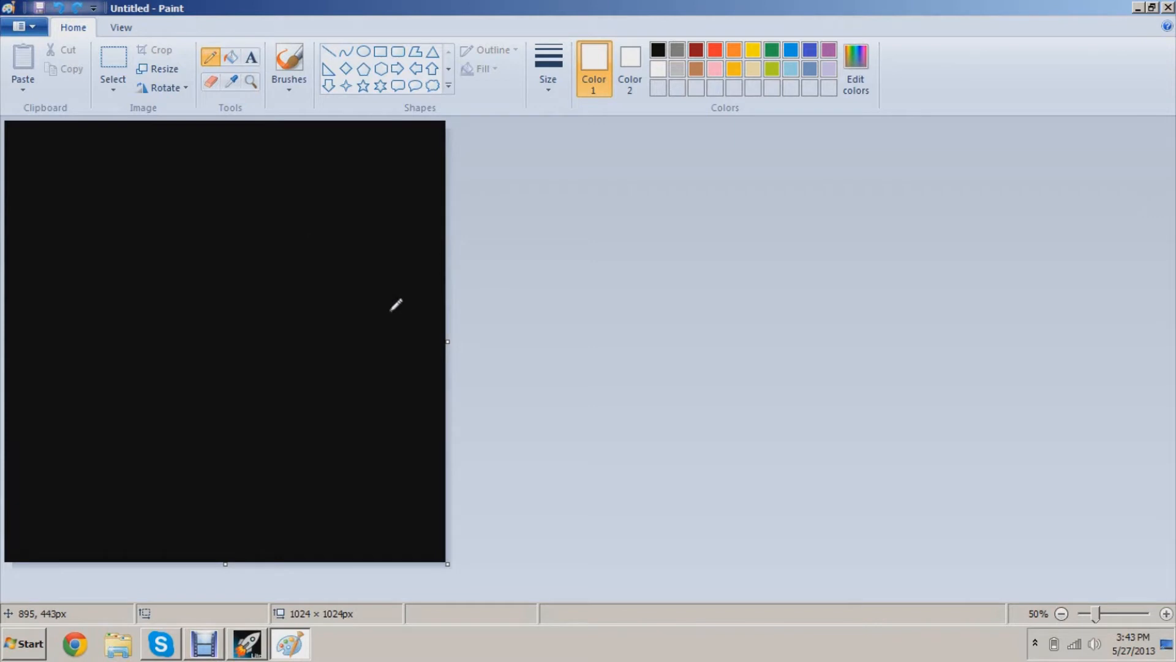
Handwrite "Youtube" in large white letters across the black canvas and underline it with a freehand line
left_click(1166, 613)
left_click_drag(1170, 349, 1171, 401)
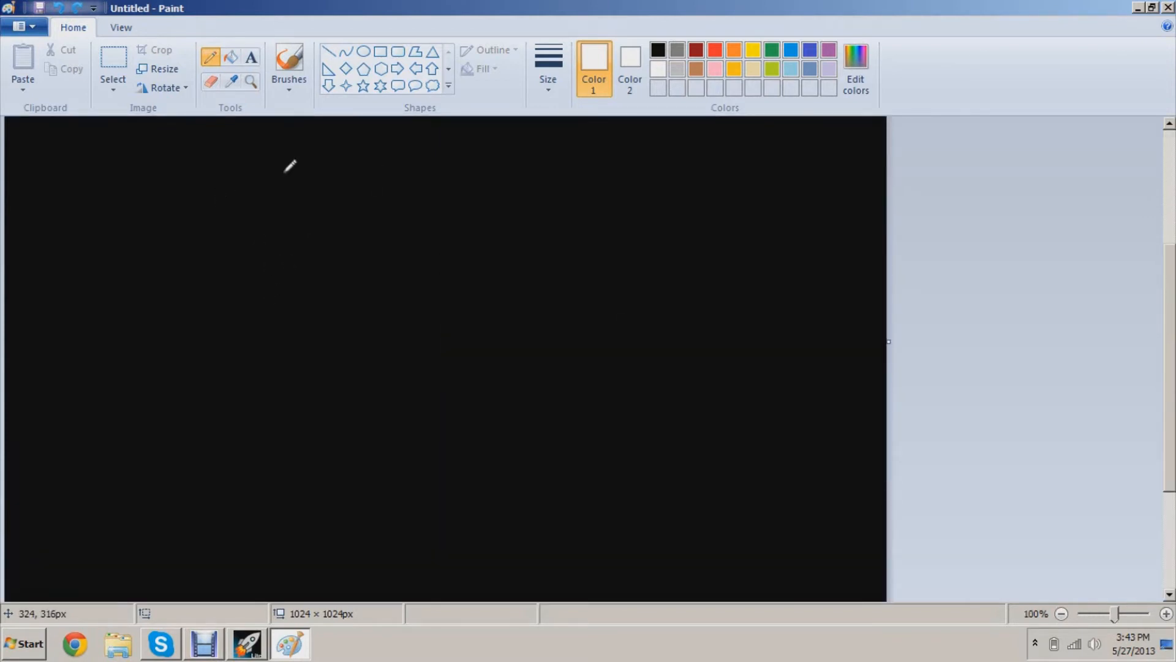
left_click_drag(102, 172, 104, 305)
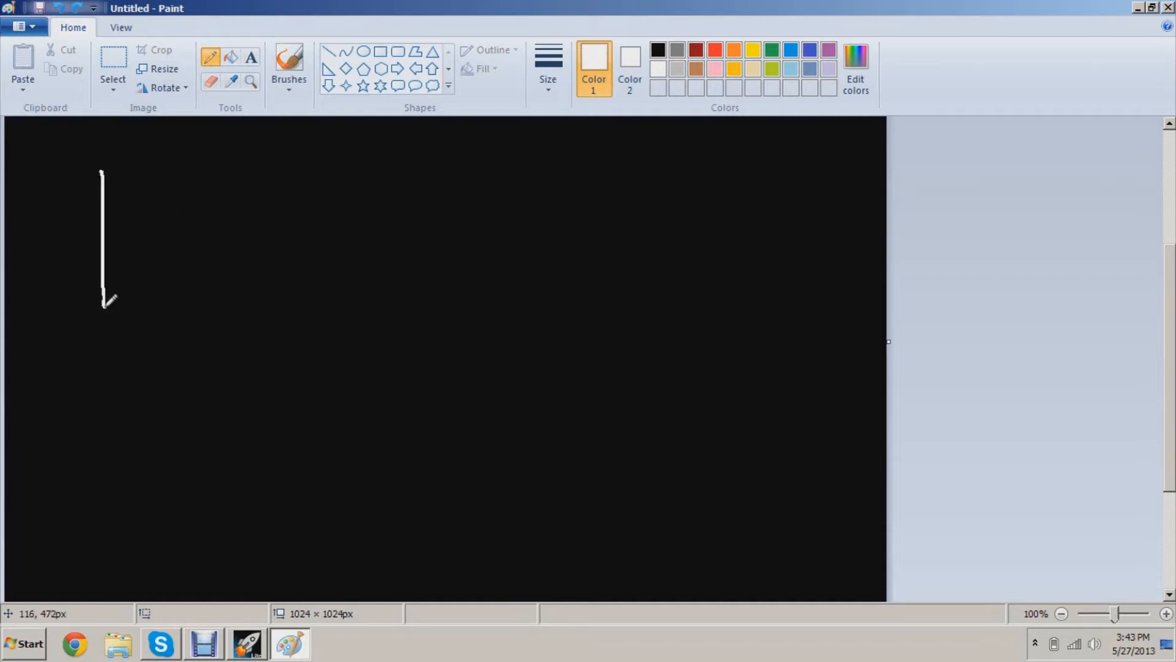
left_click_drag(74, 142, 104, 179)
mouse_move(238, 213)
left_mouse_down()
mouse_move(237, 194)
mouse_move(241, 241)
mouse_move(338, 182)
mouse_move(419, 268)
mouse_move(435, 162)
left_mouse_up()
mouse_move(439, 205)
left_mouse_down()
mouse_move(497, 298)
mouse_move(508, 189)
left_mouse_up()
mouse_move(536, 153)
left_mouse_down()
mouse_move(573, 279)
mouse_move(583, 184)
left_mouse_up()
mouse_move(668, 193)
left_mouse_down()
mouse_move(818, 239)
mouse_move(829, 231)
left_mouse_up()
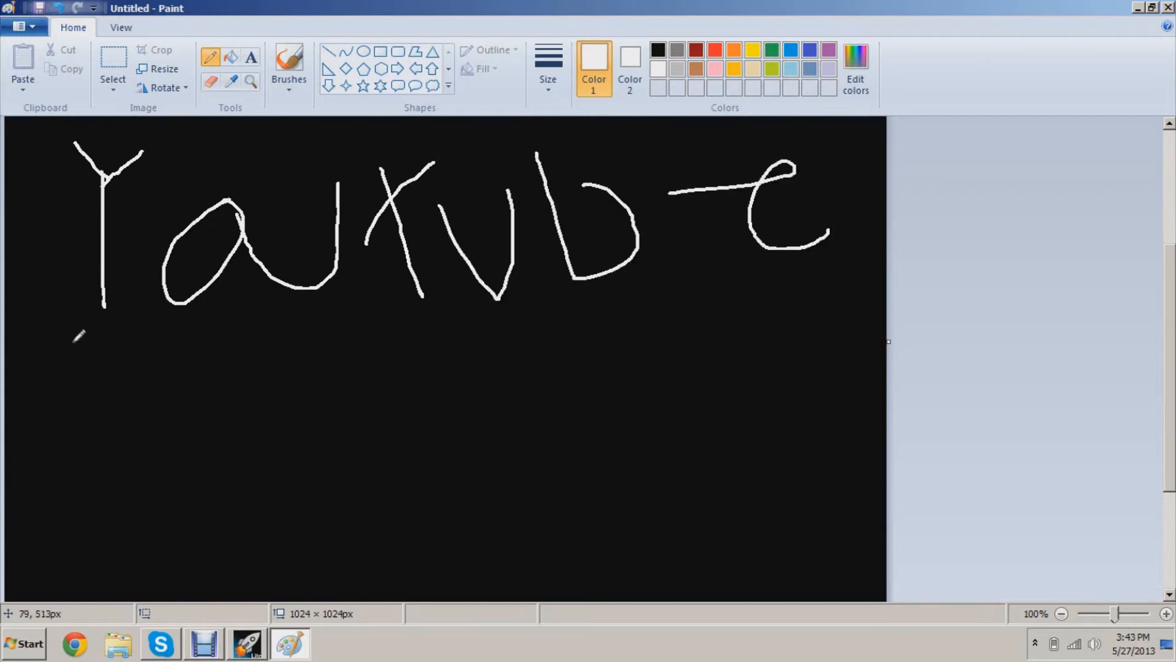
left_click_drag(72, 346, 743, 319)
Draw a freehand white triangle, circle, tilted square and X below the underline, leaving the shapes' outlines unfilled
left_click_drag(182, 404, 177, 558)
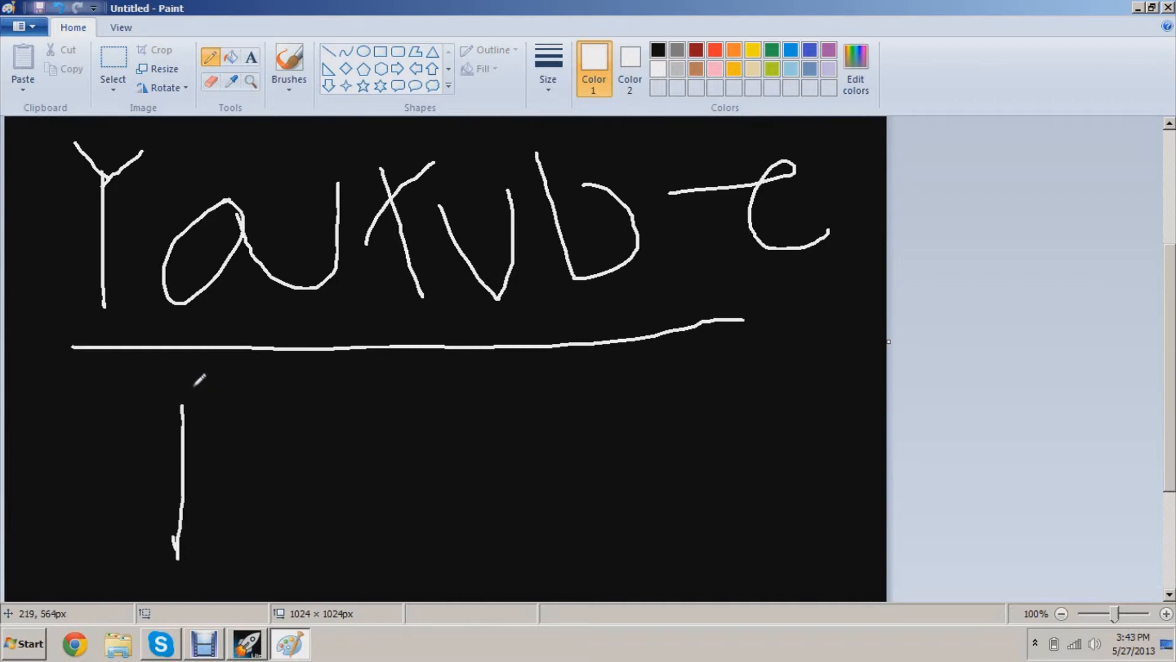
left_click_drag(191, 389, 341, 473)
left_click_drag(199, 552, 373, 505)
mouse_move(461, 386)
left_mouse_down()
mouse_move(414, 508)
mouse_move(432, 406)
left_mouse_up()
mouse_move(658, 521)
left_mouse_down()
mouse_move(593, 405)
mouse_move(775, 318)
left_mouse_up()
left_click_drag(667, 490, 757, 456)
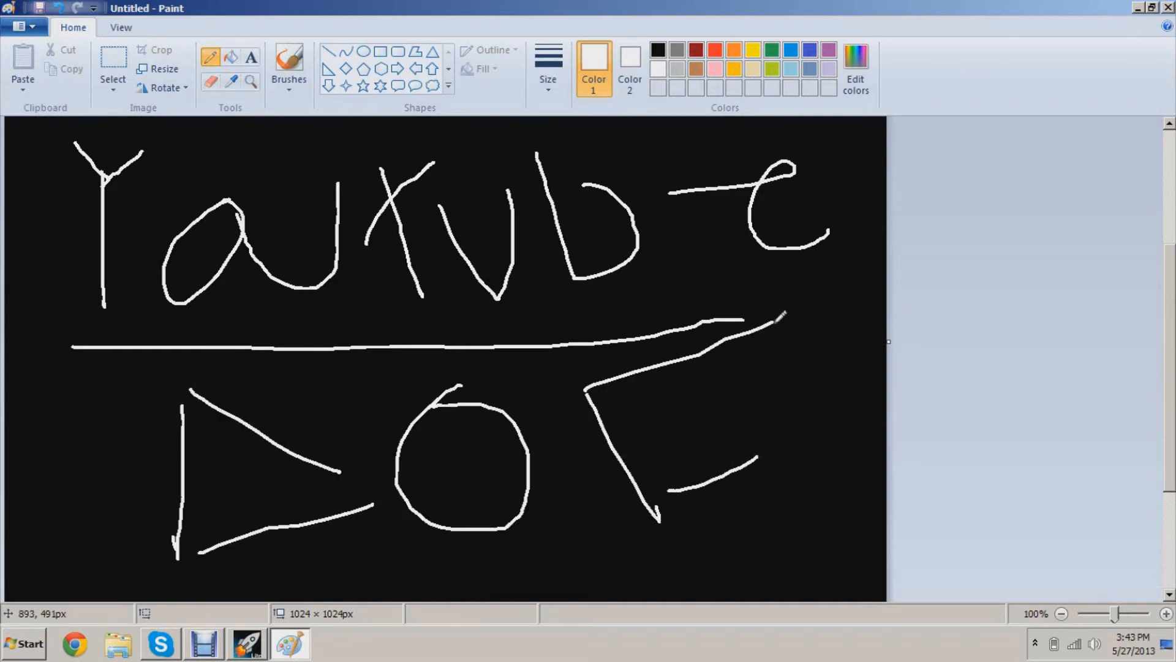
left_click_drag(773, 322, 814, 465)
left_click_drag(563, 498, 643, 572)
left_click_drag(634, 483, 563, 581)
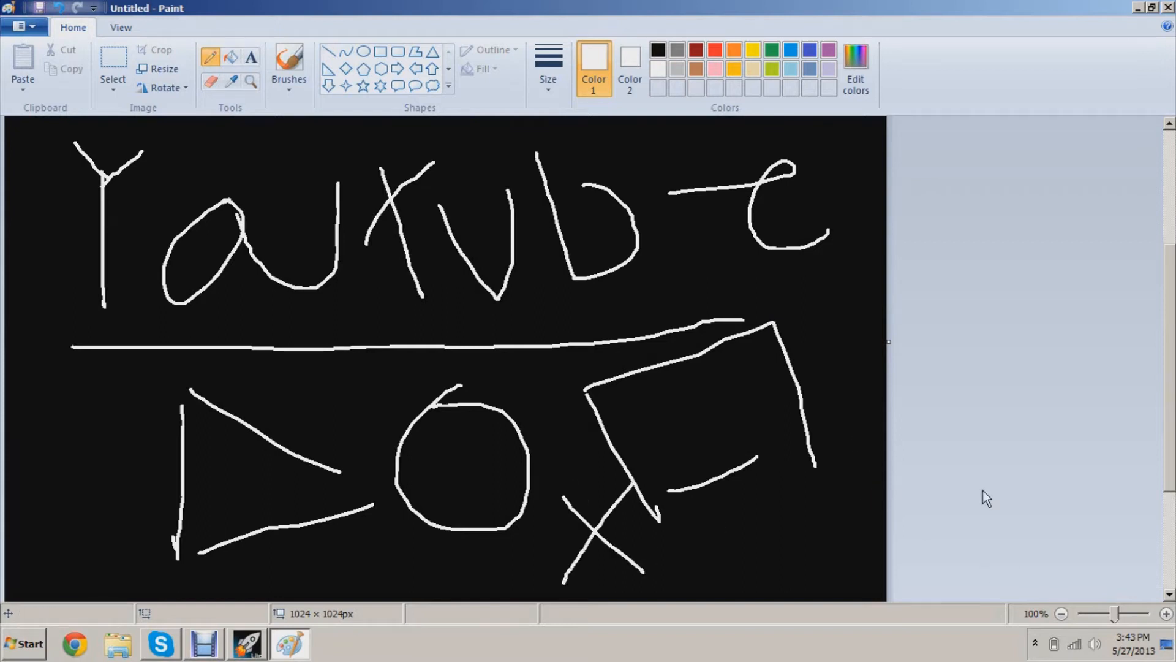
left_click(1062, 613)
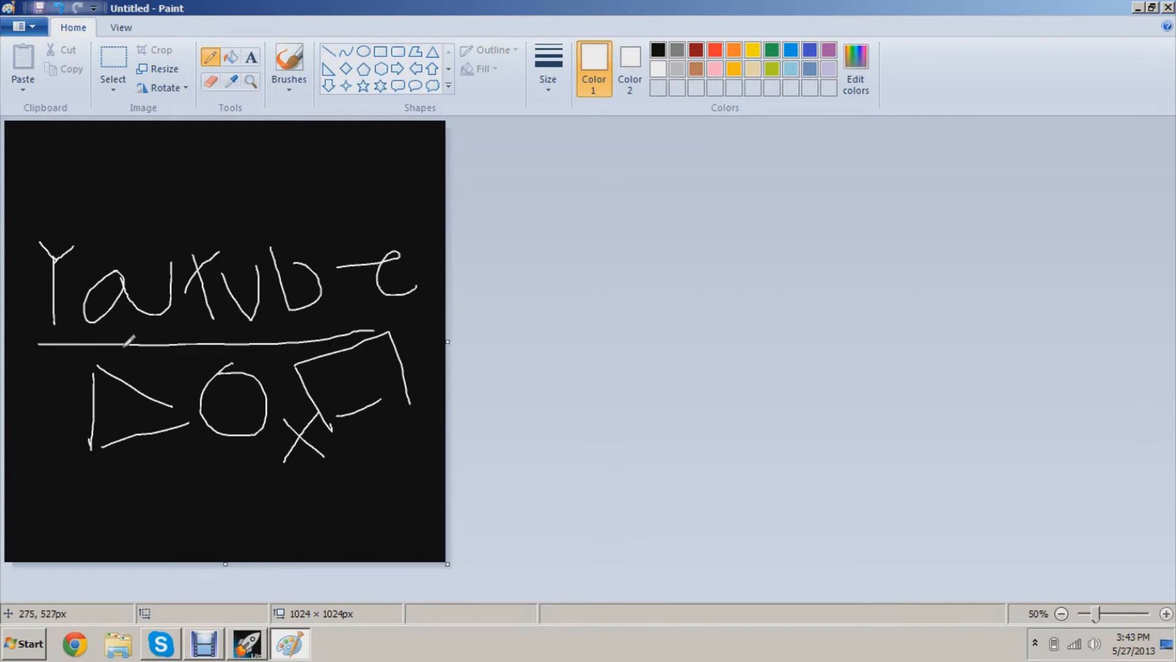
key("ctrl+p")
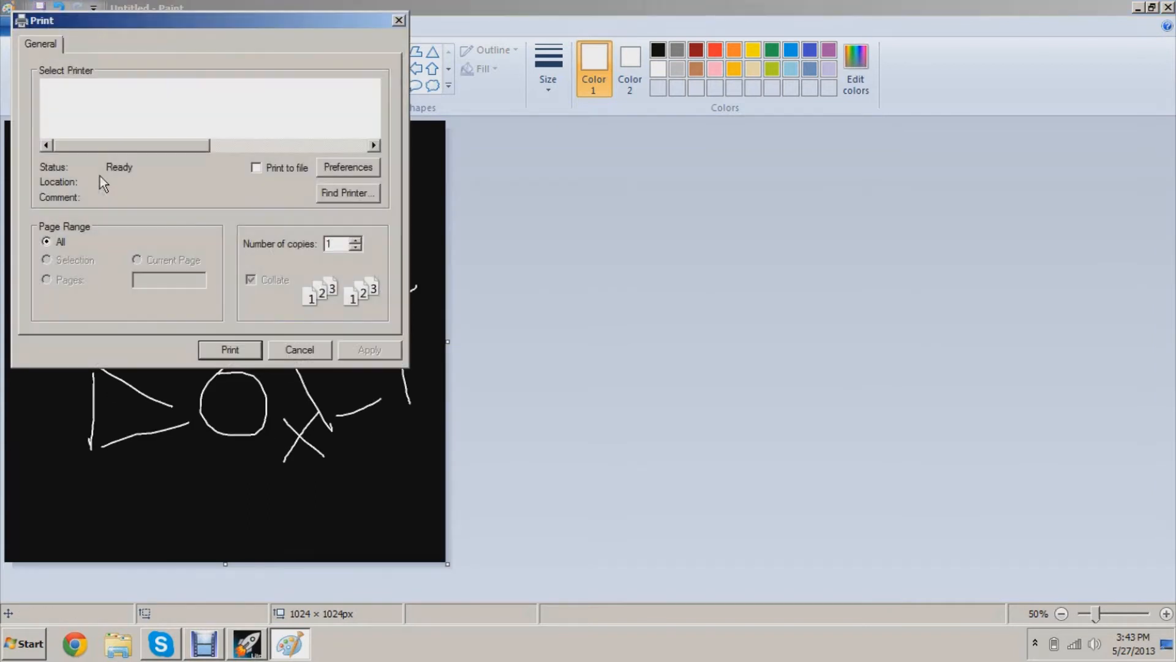
left_click(319, 348)
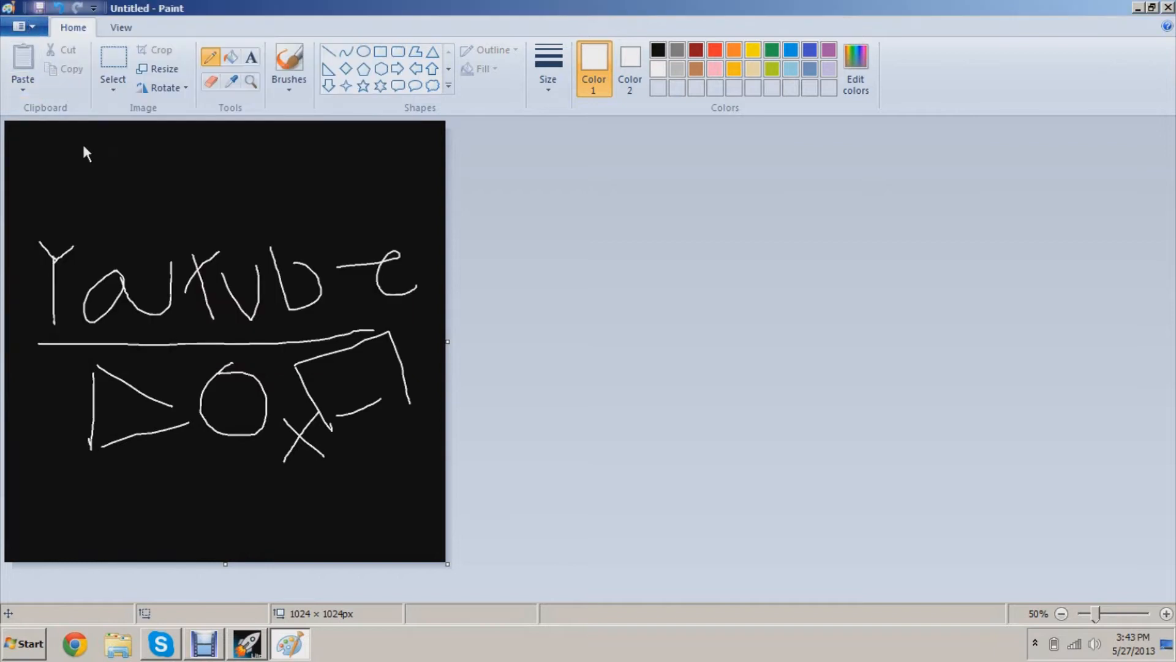
key("ctrl+p")
key("Escape")
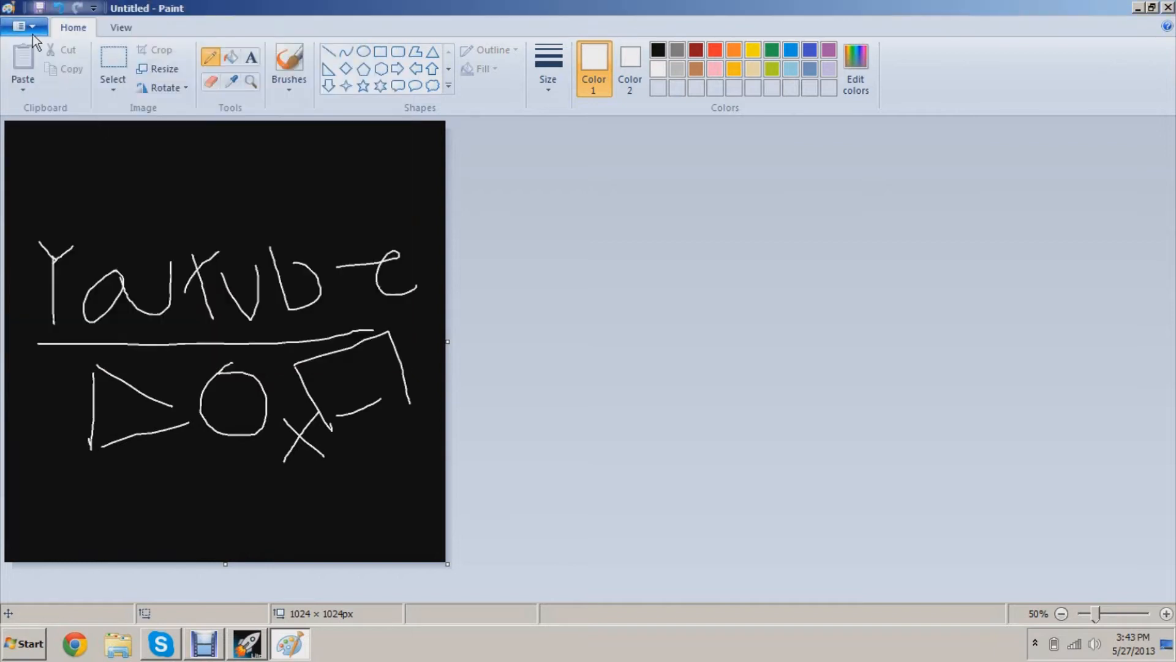
Save the drawing to the Desktop as youtube_chalk in PNG format, close the program, and move the file's icon to an empty desktop area
key("ctrl+s")
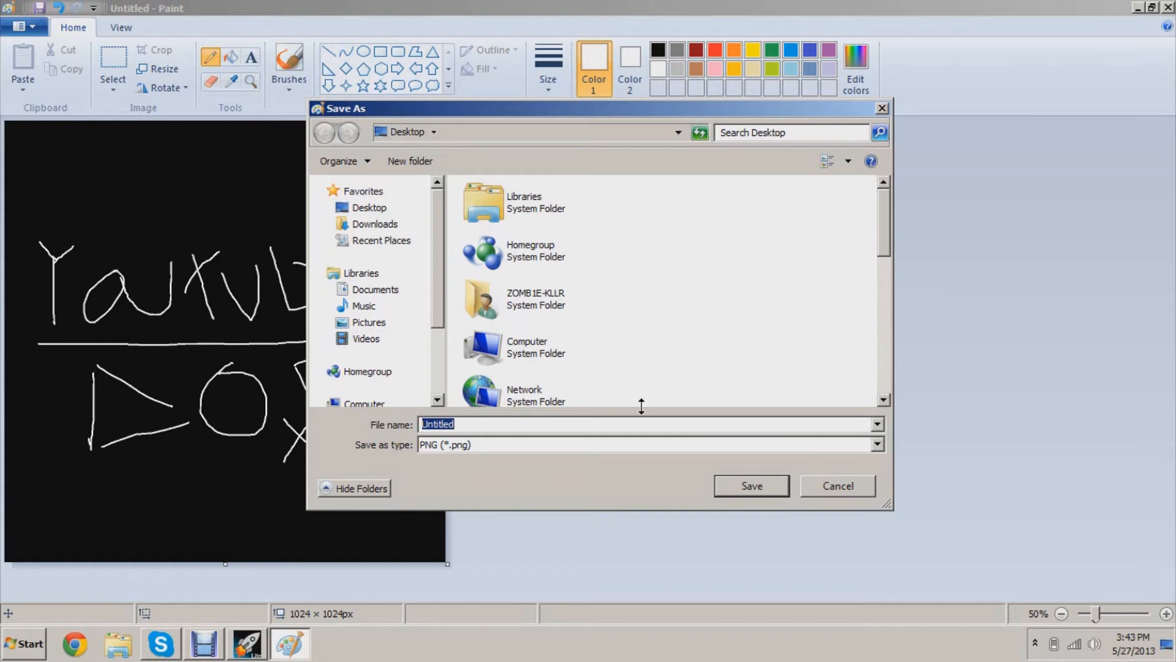
type("youtube_chalk")
key("Return")
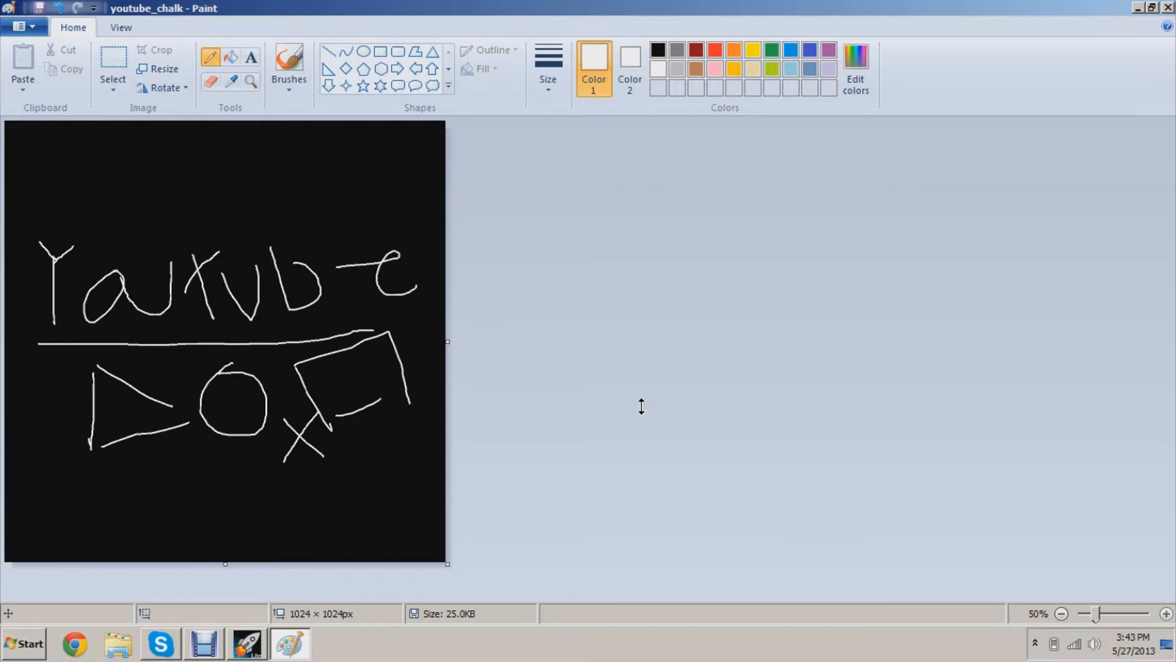
key("alt+F4")
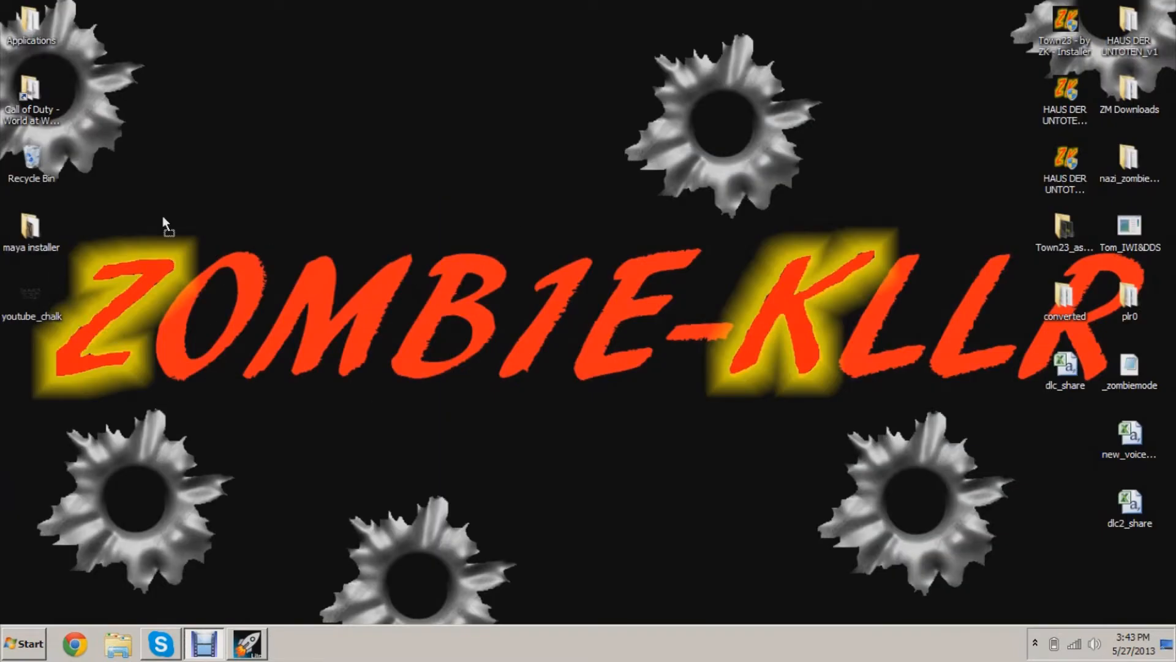
left_click_drag(163, 216, 371, 83)
left_click(395, 123)
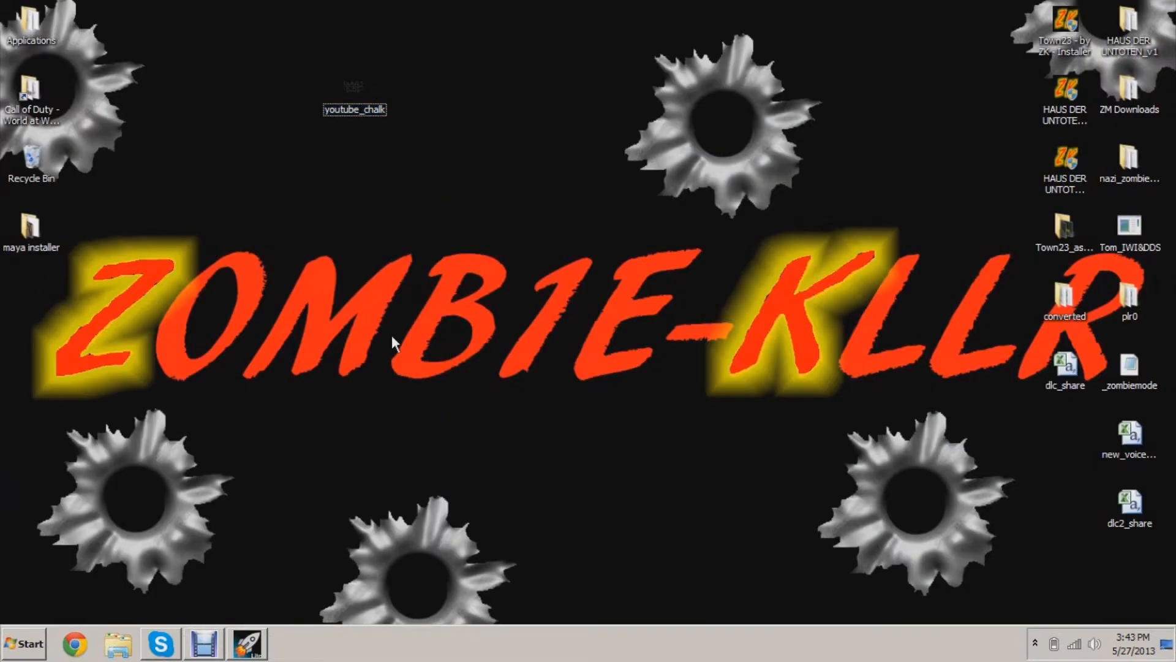
Start Paint.NET and open the youtube_chalk PNG image from the Desktop
key("super")
type("pa")
key("Down")
key("Return")
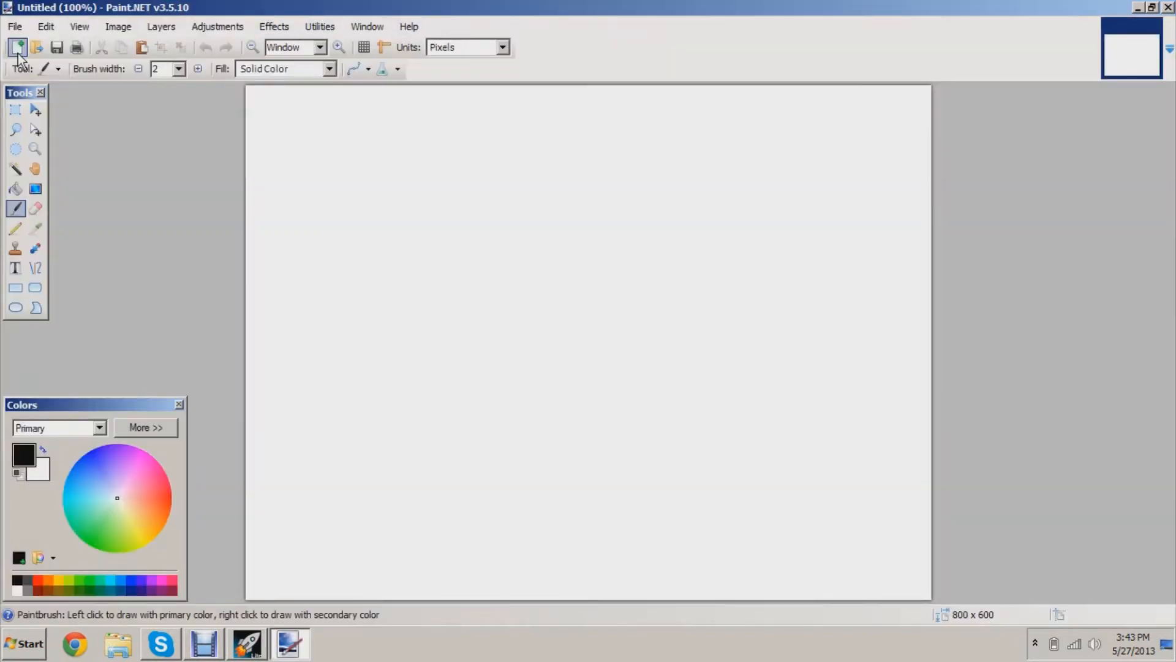
left_click(15, 26)
left_click(46, 65)
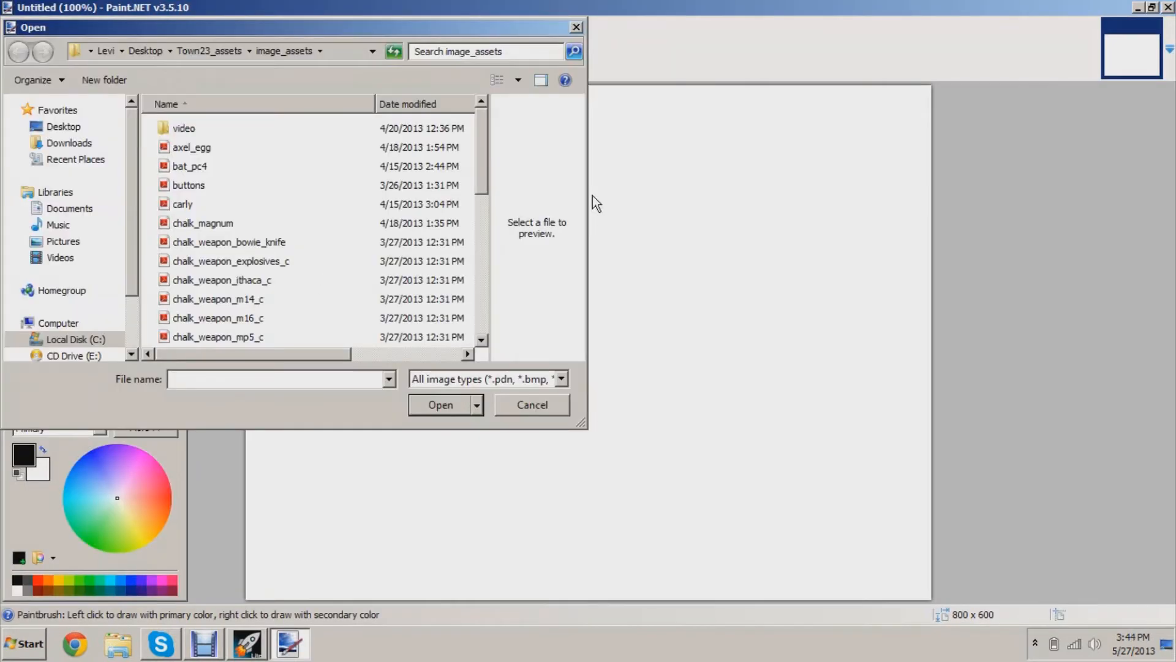
left_click(52, 127)
left_click_drag(481, 165, 482, 356)
left_click(282, 343)
left_click(446, 404)
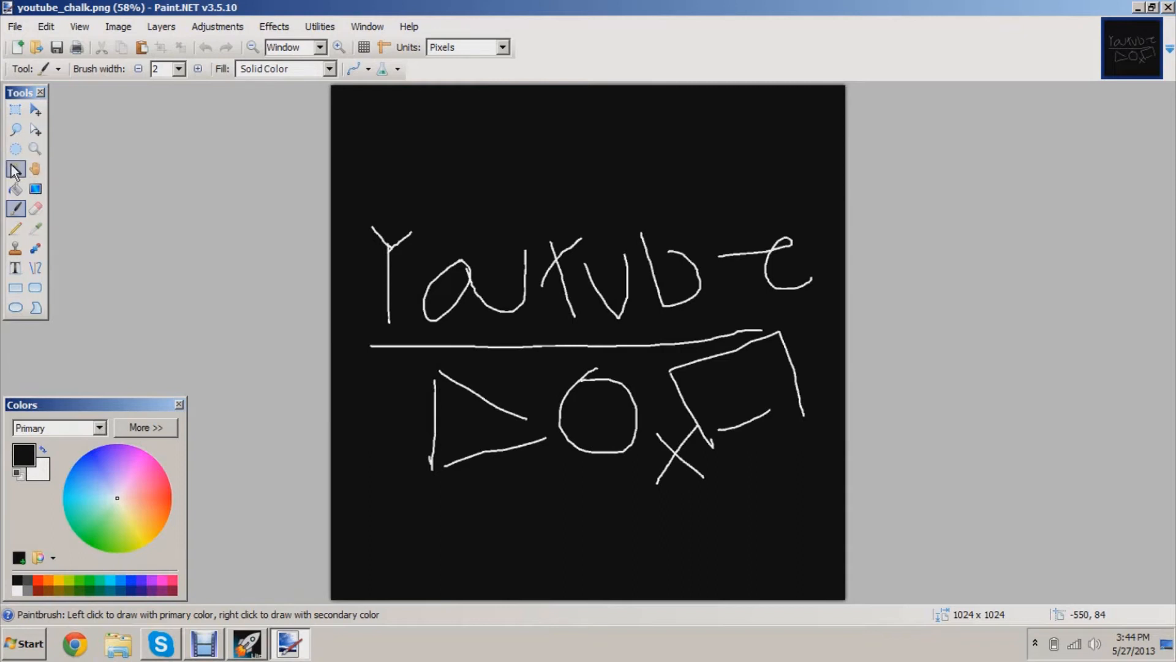
Select the black background with the Magic Wand, including the areas enclosed by the "o" and the circle, and delete it
left_click(14, 170)
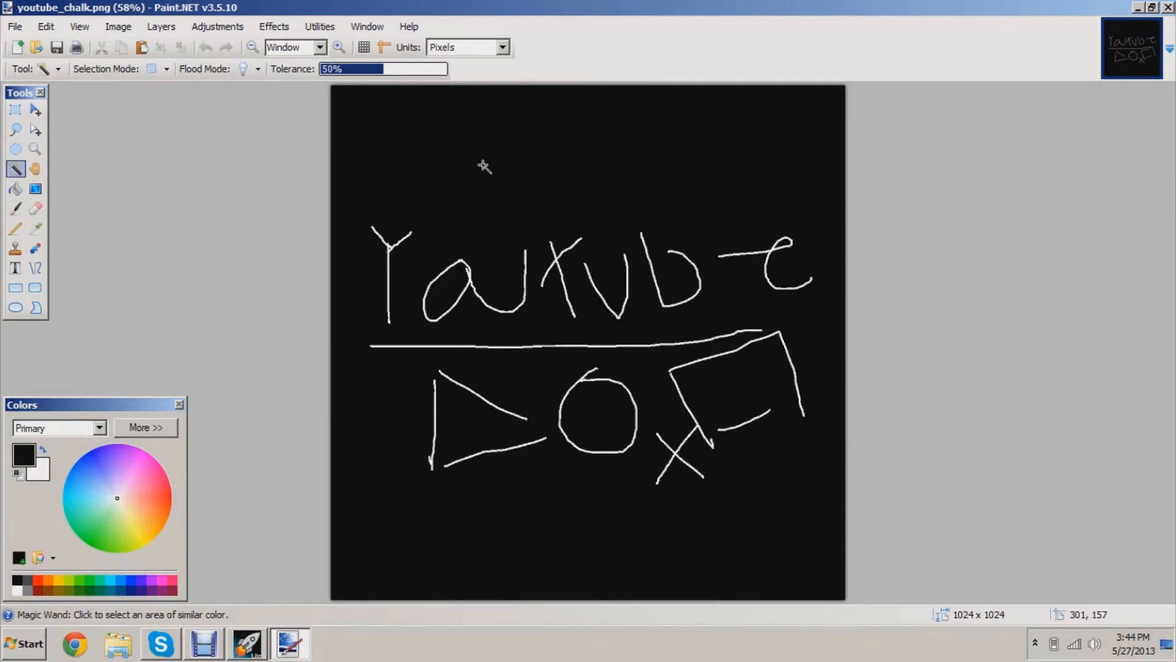
left_click(545, 158)
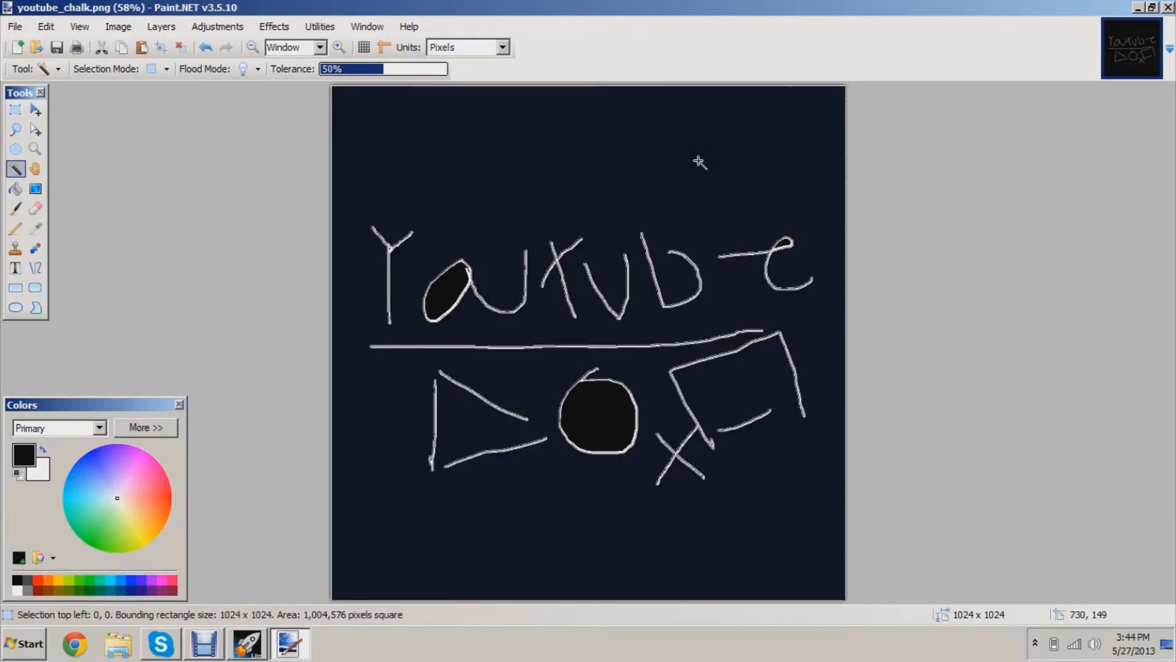
left_click(450, 285, "ctrl")
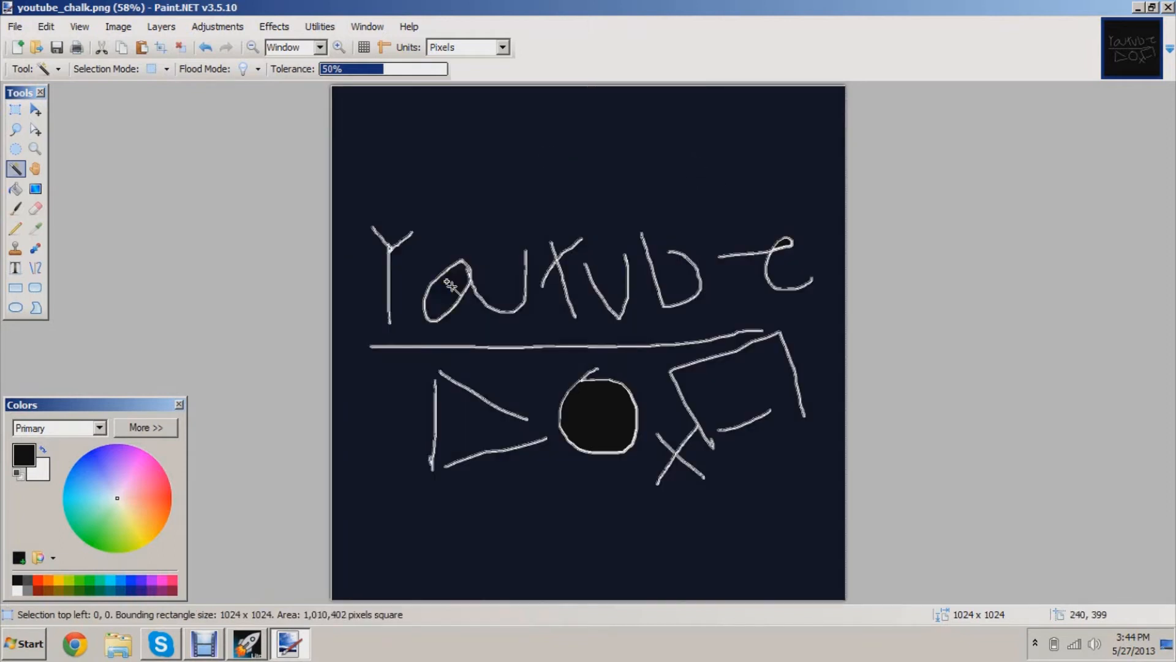
left_click(603, 415, "ctrl")
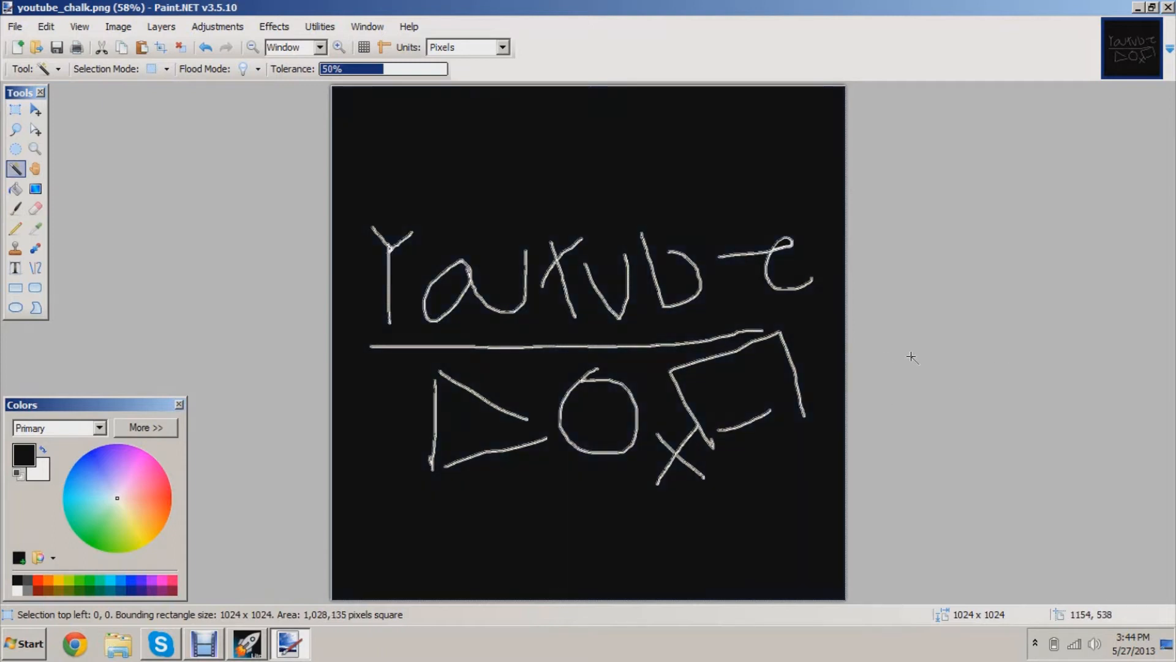
key("Delete")
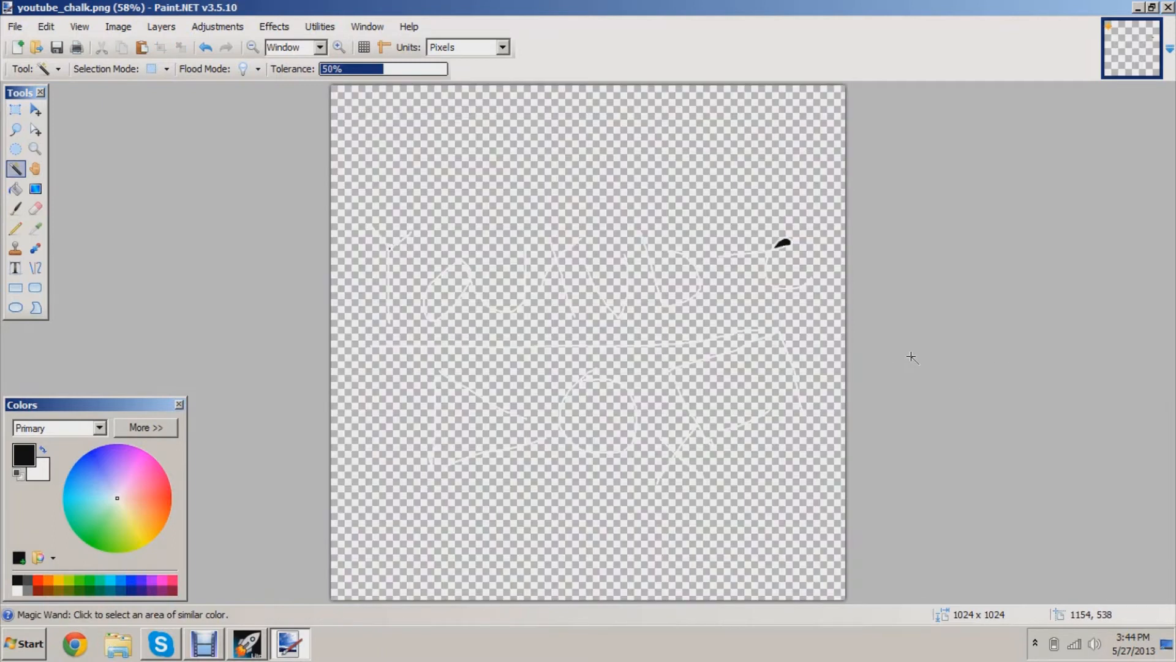
Delete the leftover black patch inside the loop of the letter "e" with the Magic Wand
left_click(786, 244)
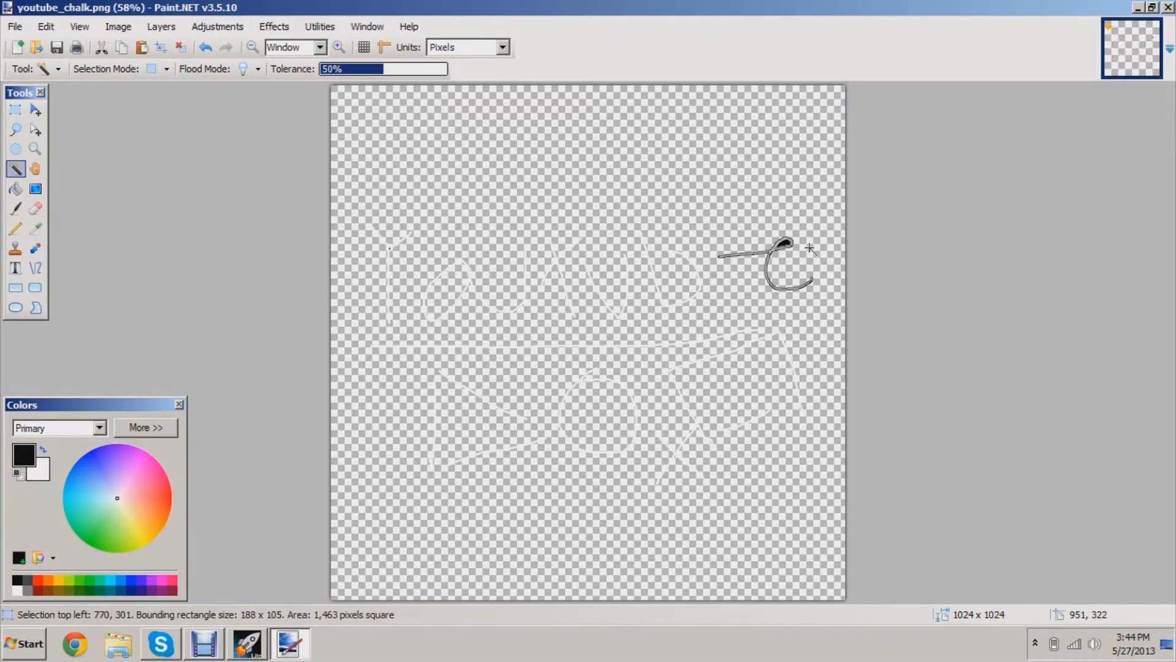
key("Delete")
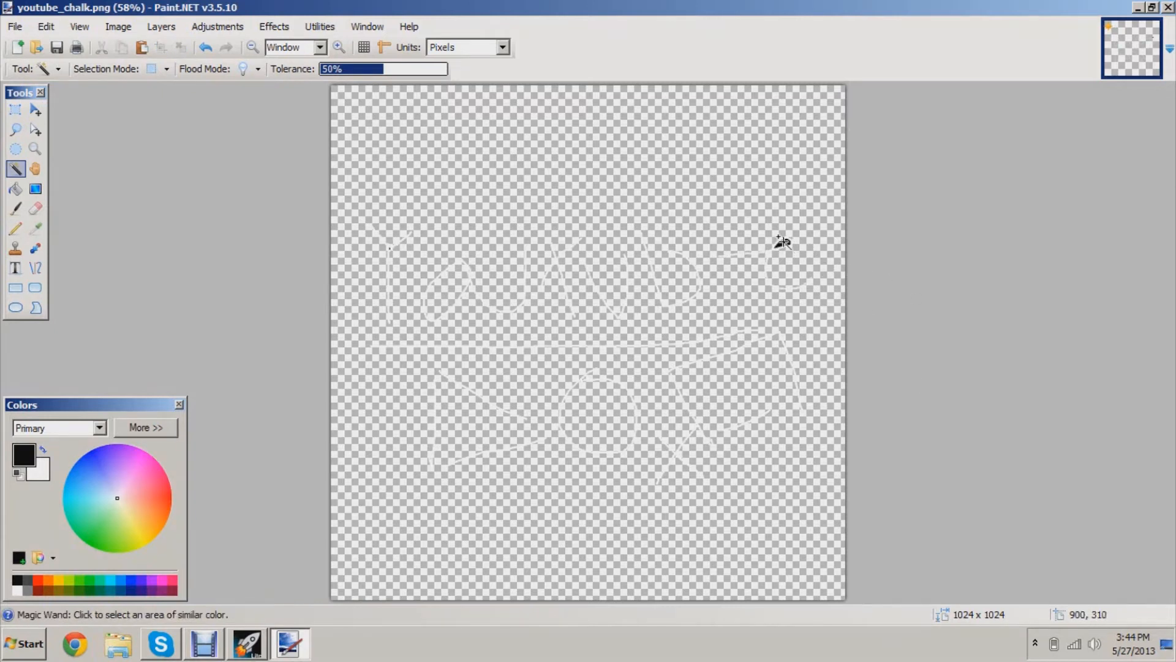
left_click(783, 243)
key("Delete")
Save the image to the Desktop as youtube_chalk in DirectDraw Surface (DDS) format with DXT5 (Interpolated Alpha), and close Paint.NET
left_click(11, 27)
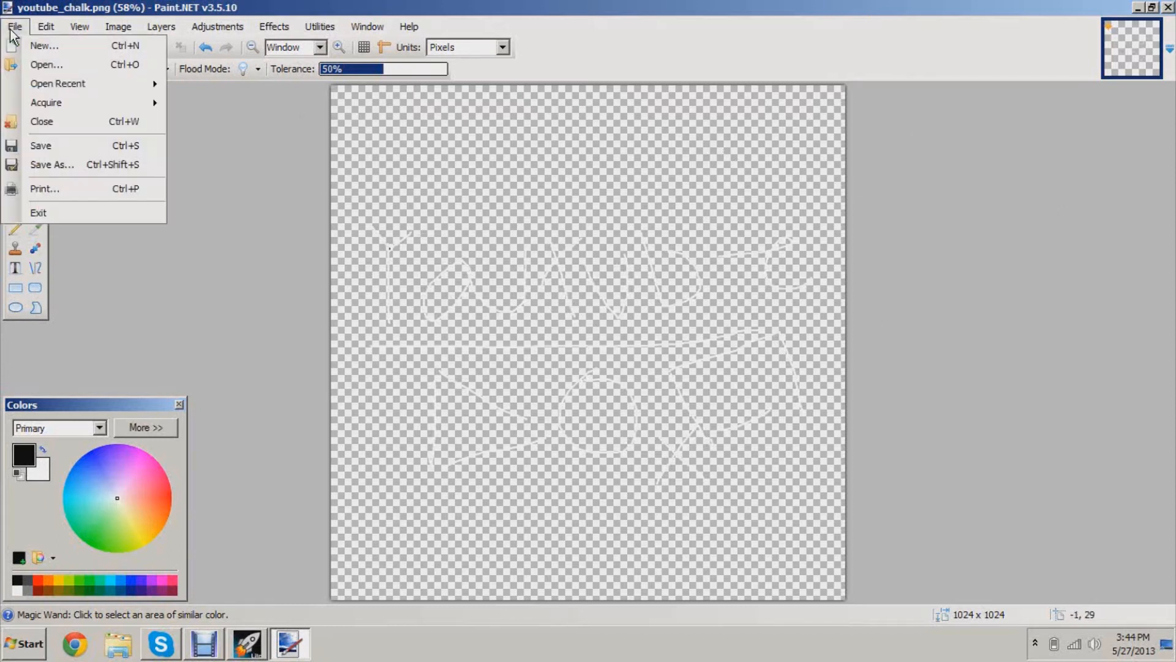
left_click(119, 169)
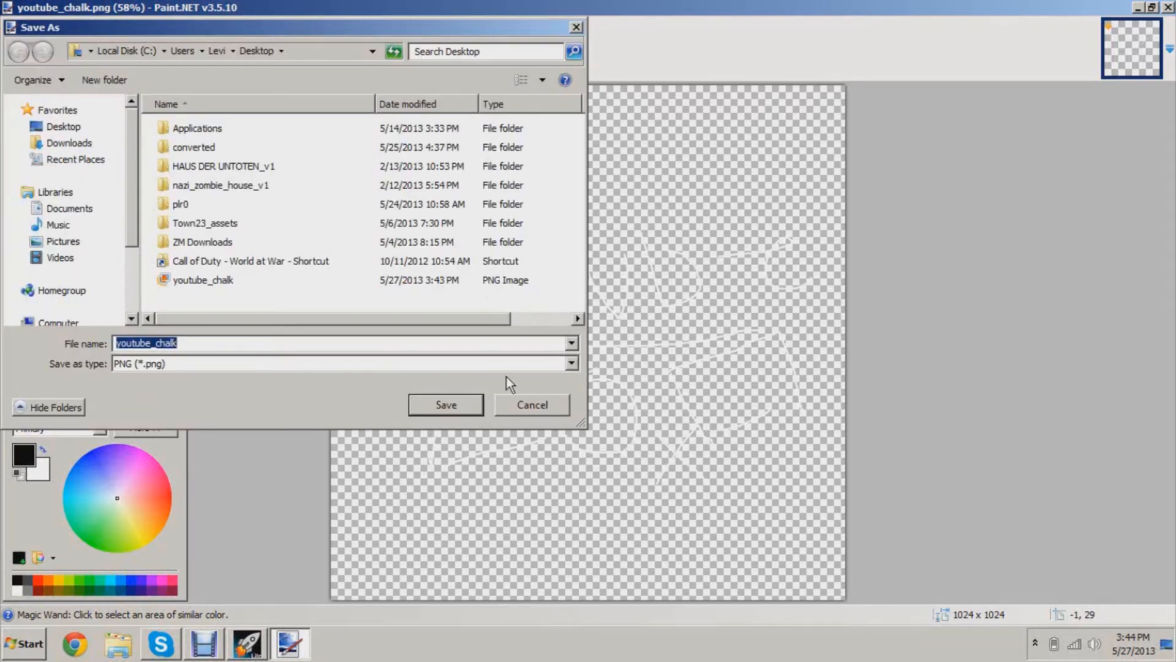
left_click(571, 363)
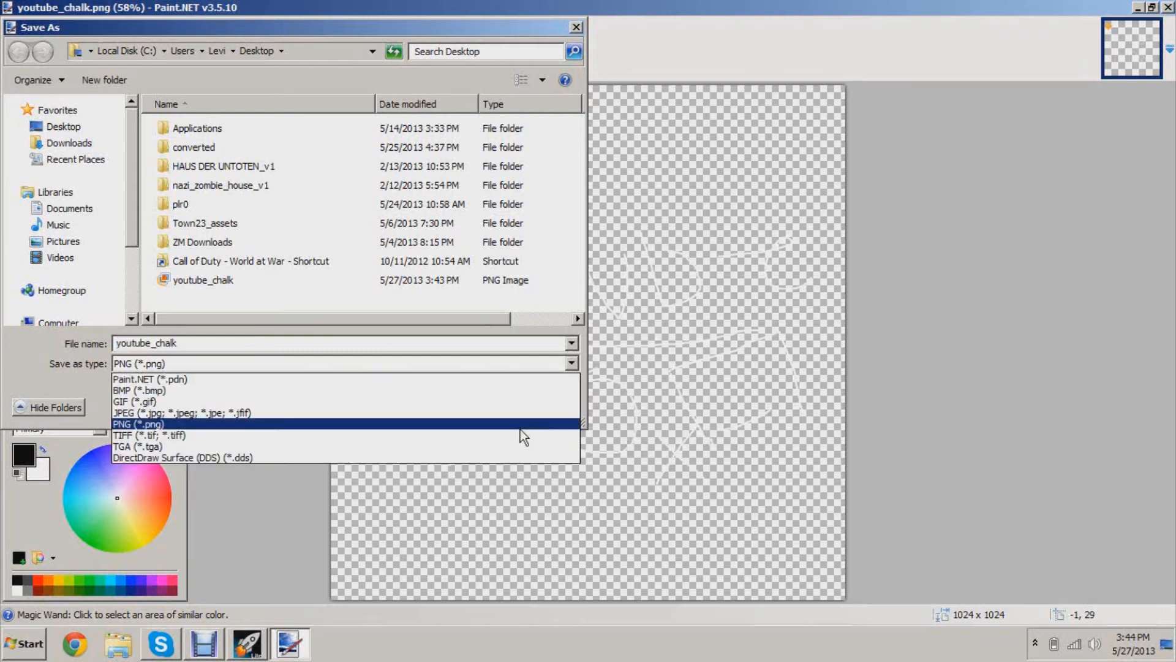
left_click(524, 451)
left_click(565, 366)
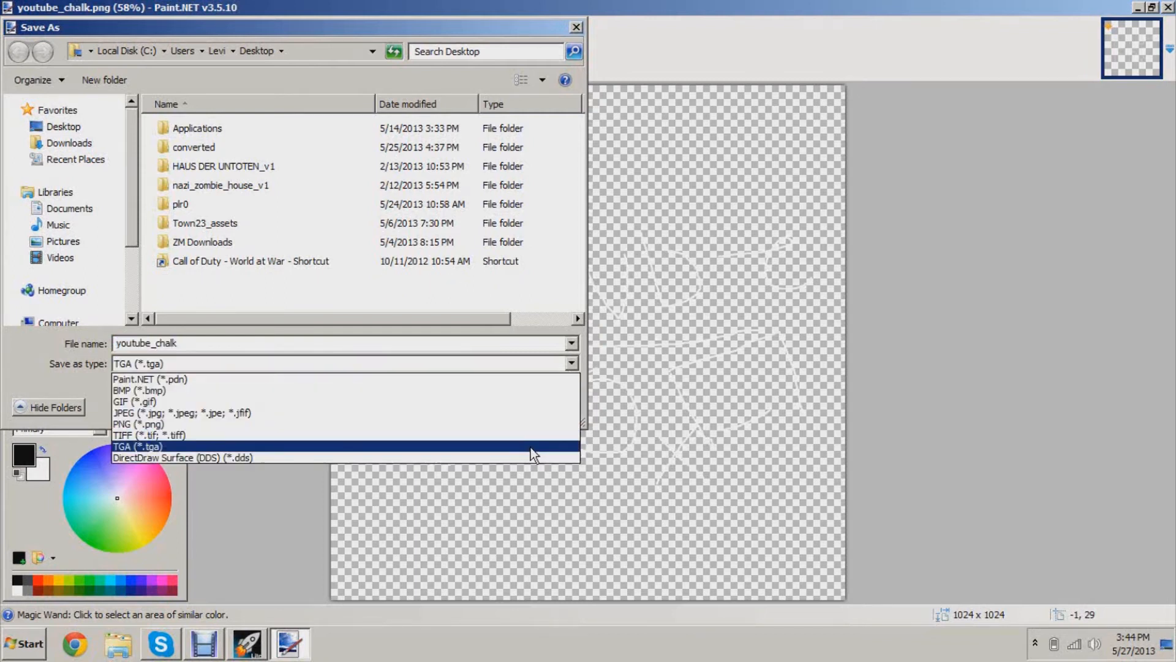
left_click(531, 455)
left_click(283, 342)
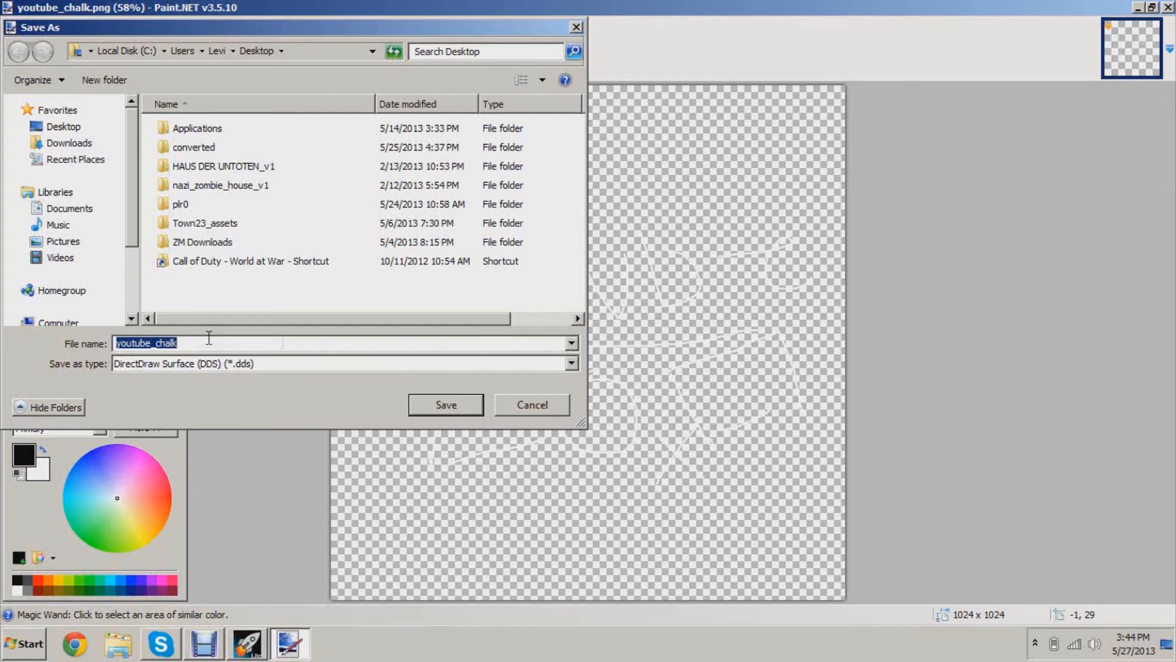
left_click(63, 126)
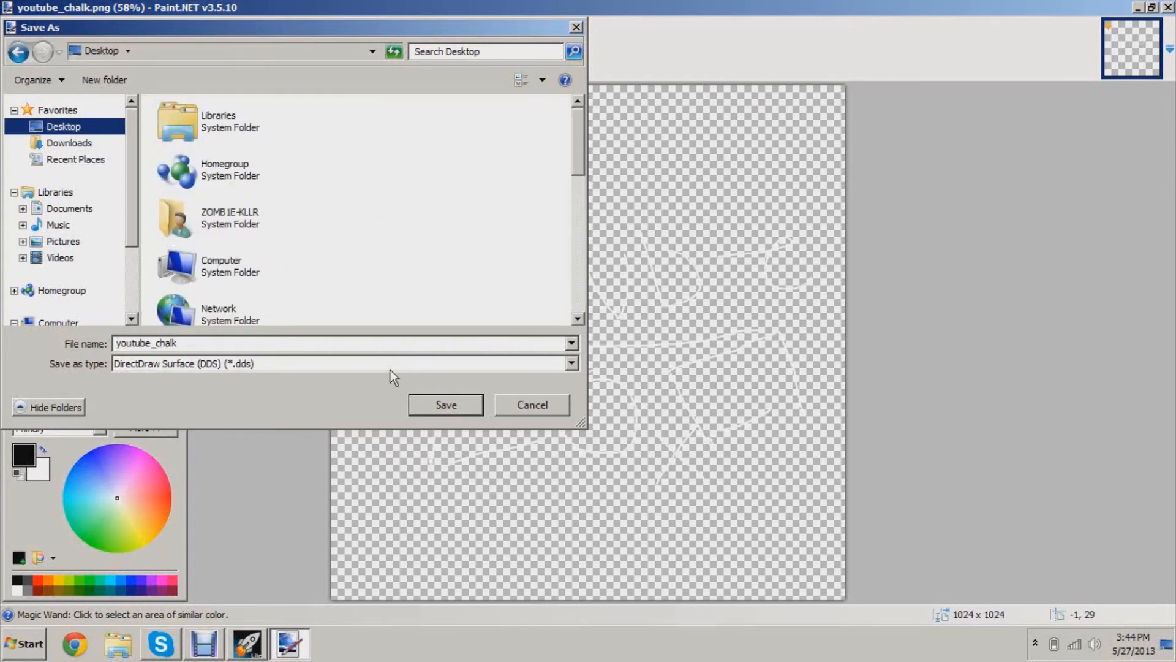
left_click(445, 408)
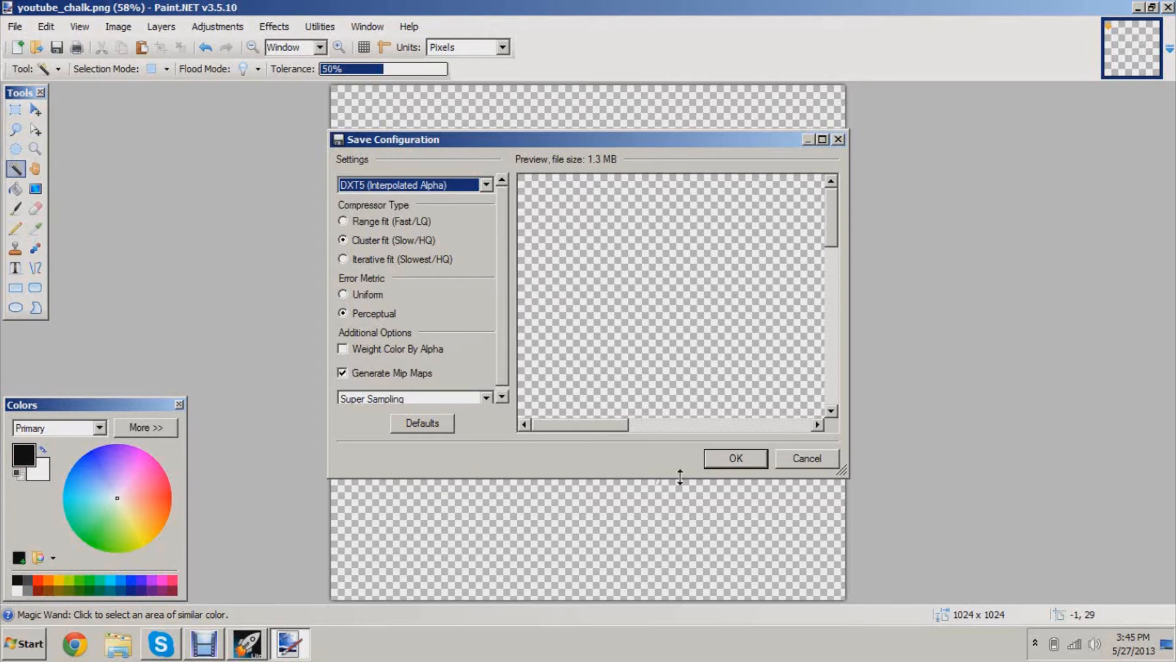
left_click(736, 462)
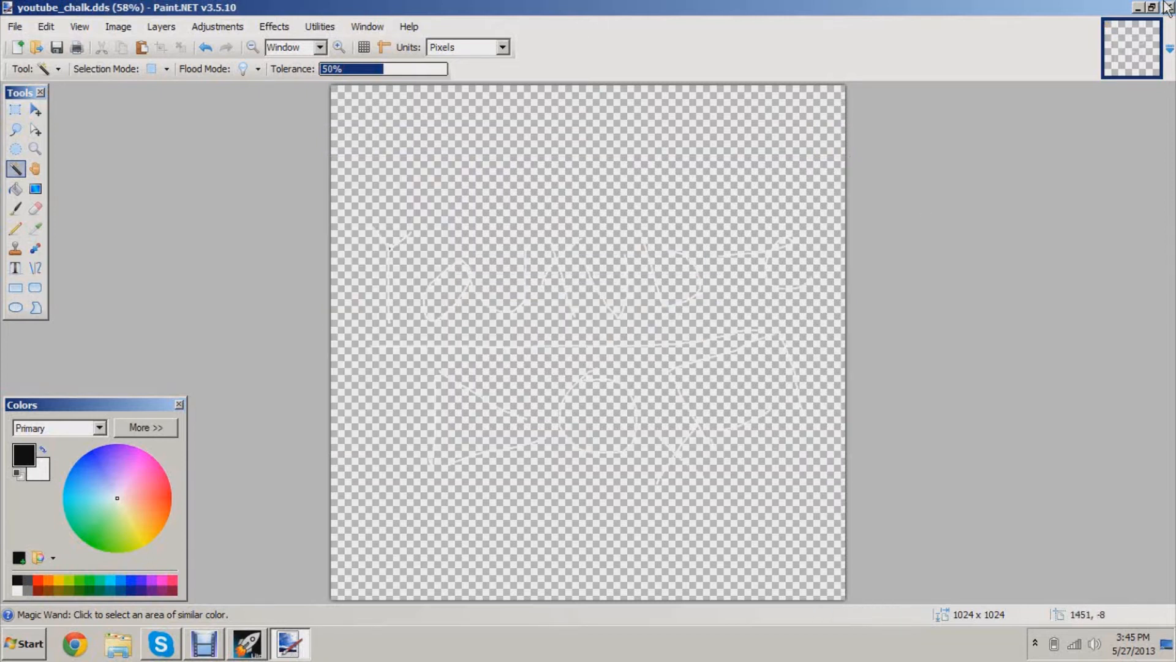
left_click(1168, 7)
Move the youtube_chalk DDS icon to an empty desktop area and copy the file
left_click_drag(35, 305, 359, 454)
right_click(362, 459)
left_click(196, 188)
Open the raw\images folder inside the Call of Duty - World at War directory from its desktop shortcut
double_click(30, 101)
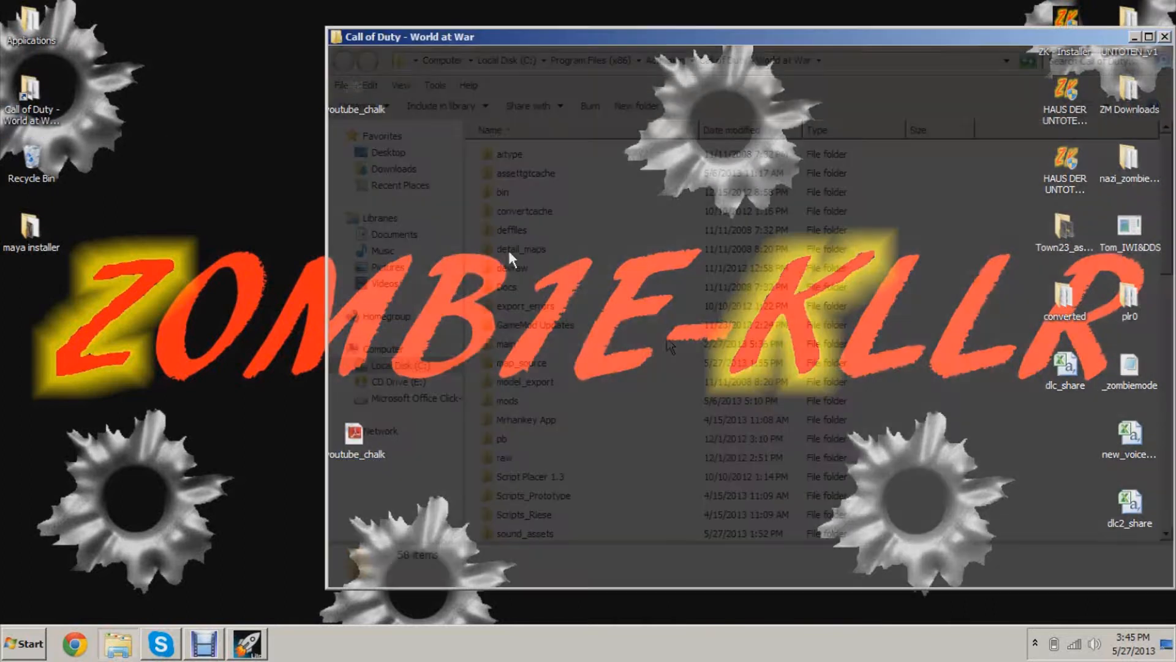
scroll(668, 334, "down", 3)
double_click(538, 301)
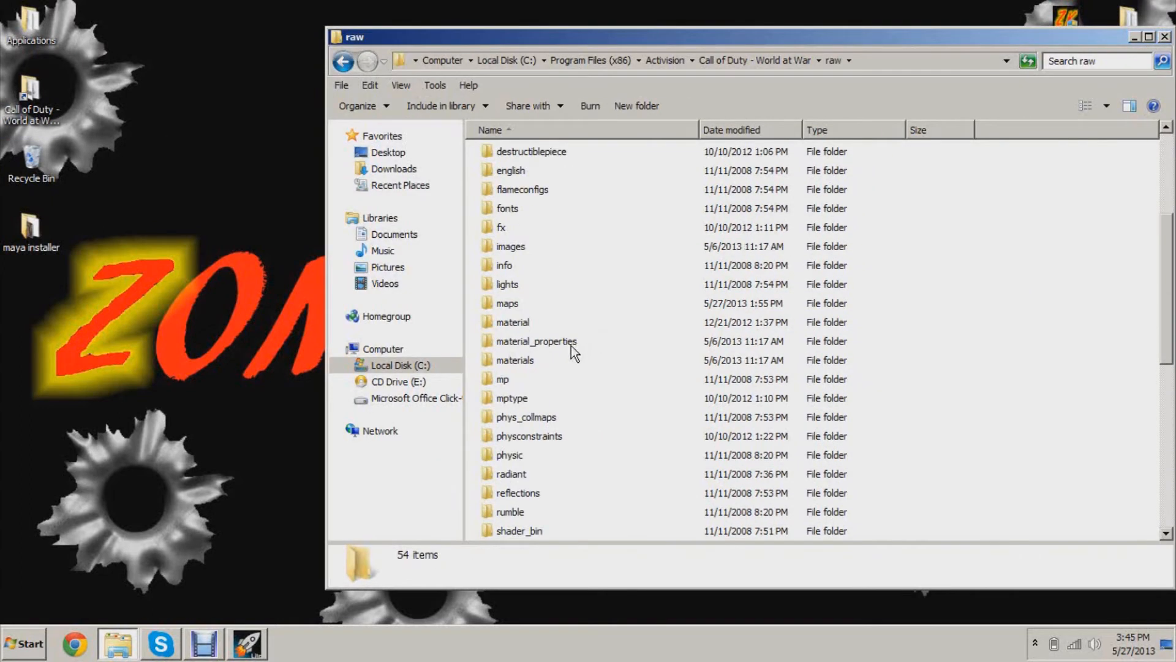
scroll(545, 427, "down", 5)
scroll(545, 429, "up", 4)
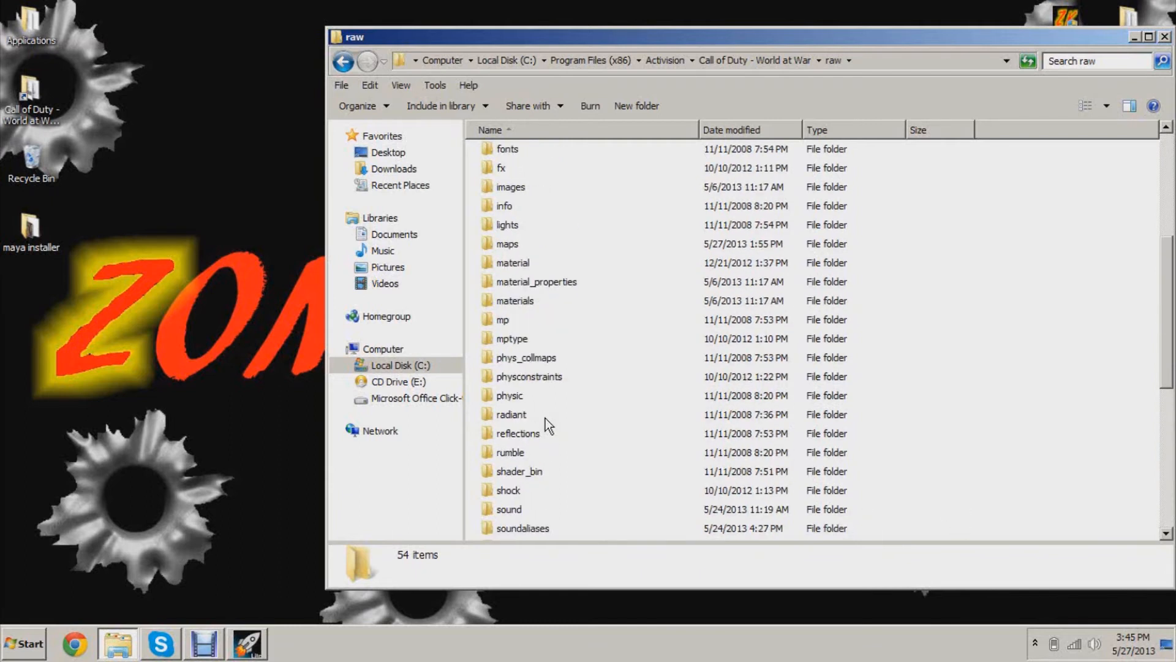
scroll(541, 240, "up", 1)
double_click(527, 247)
Paste the youtube_chalk DDS file into the images folder and clear the file selection
right_click(1048, 262)
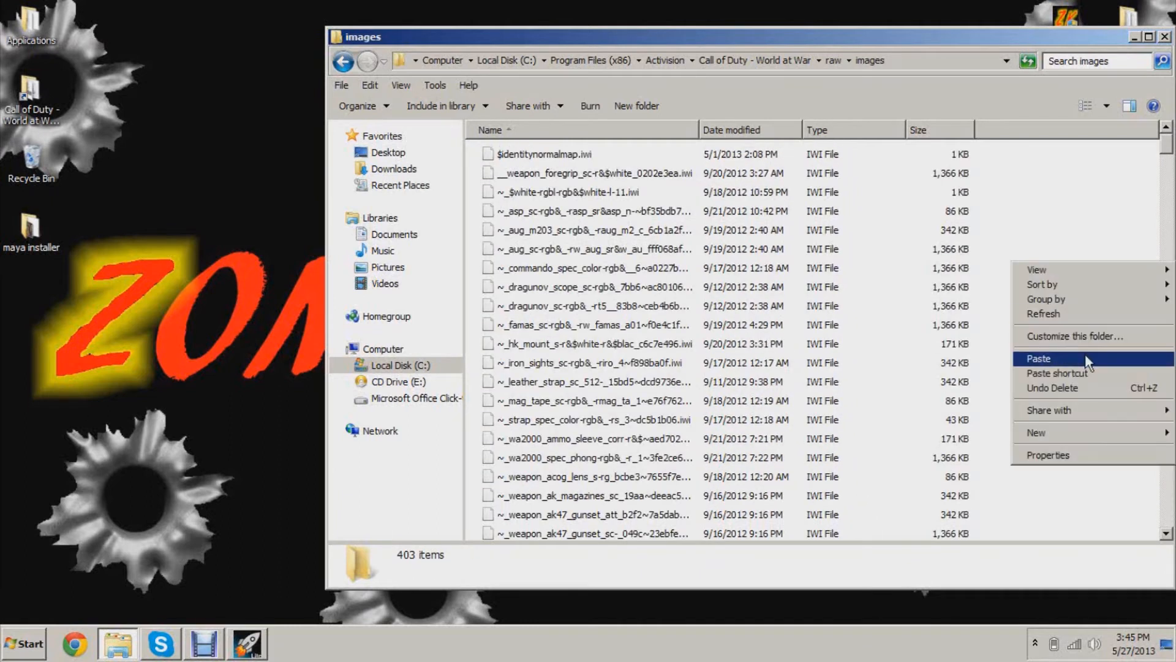
left_click(1085, 358)
left_click(555, 385)
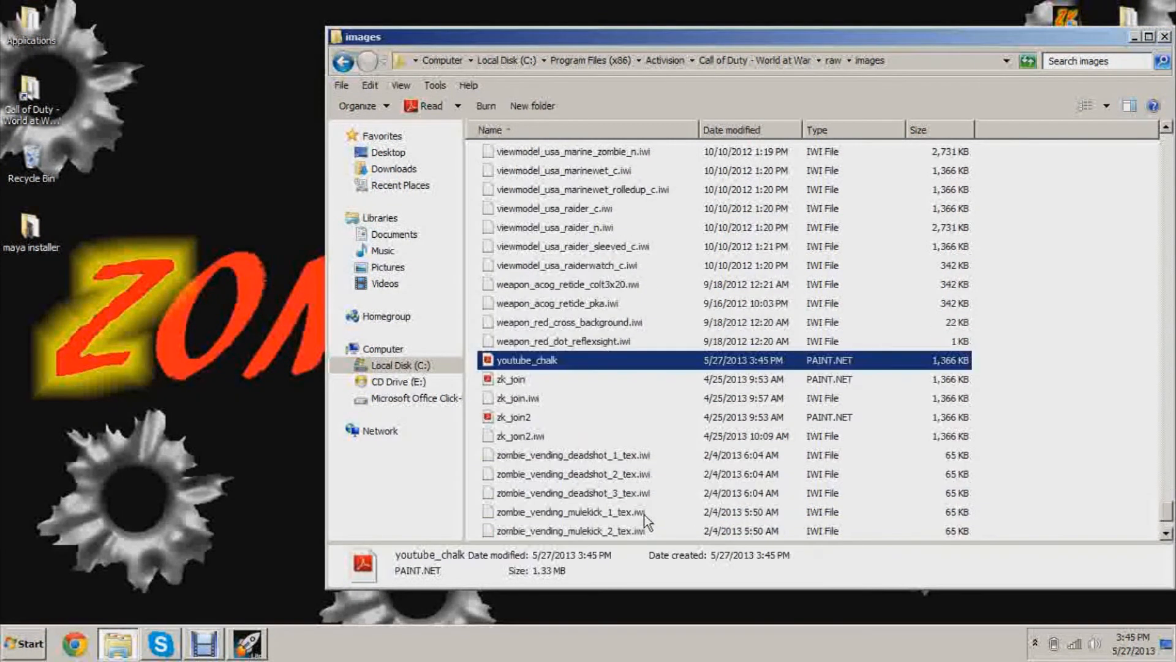
left_click(1109, 332)
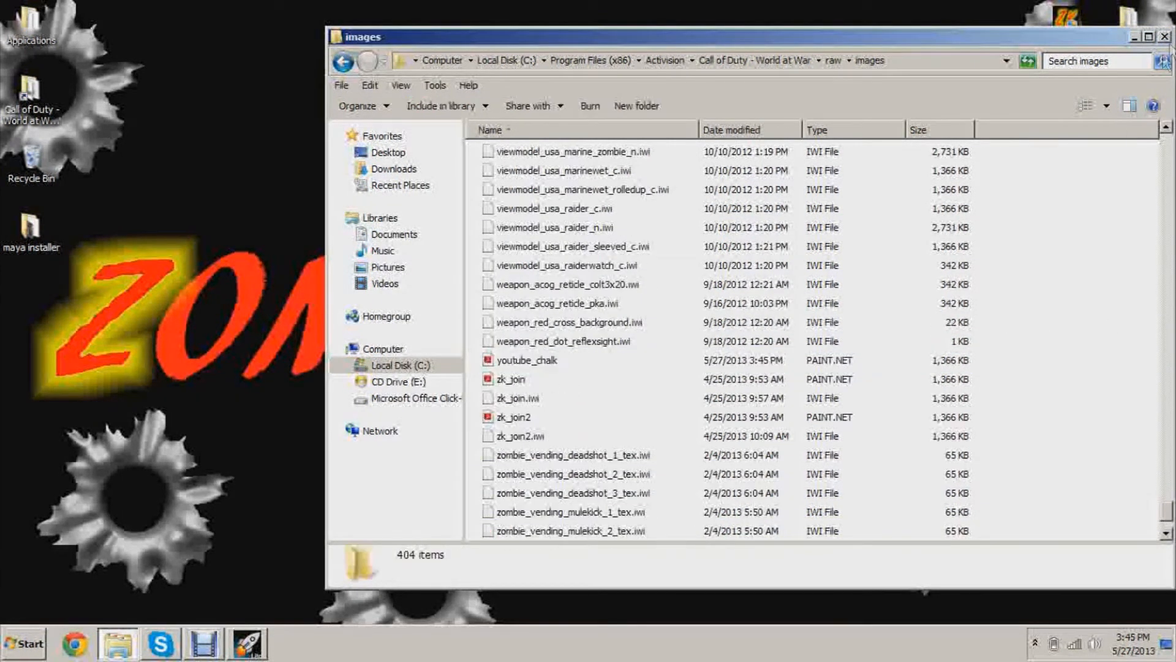
Close the images folder, start Asset Manager from the Launcher and begin a new asset file
left_click(1164, 36)
left_click(262, 640)
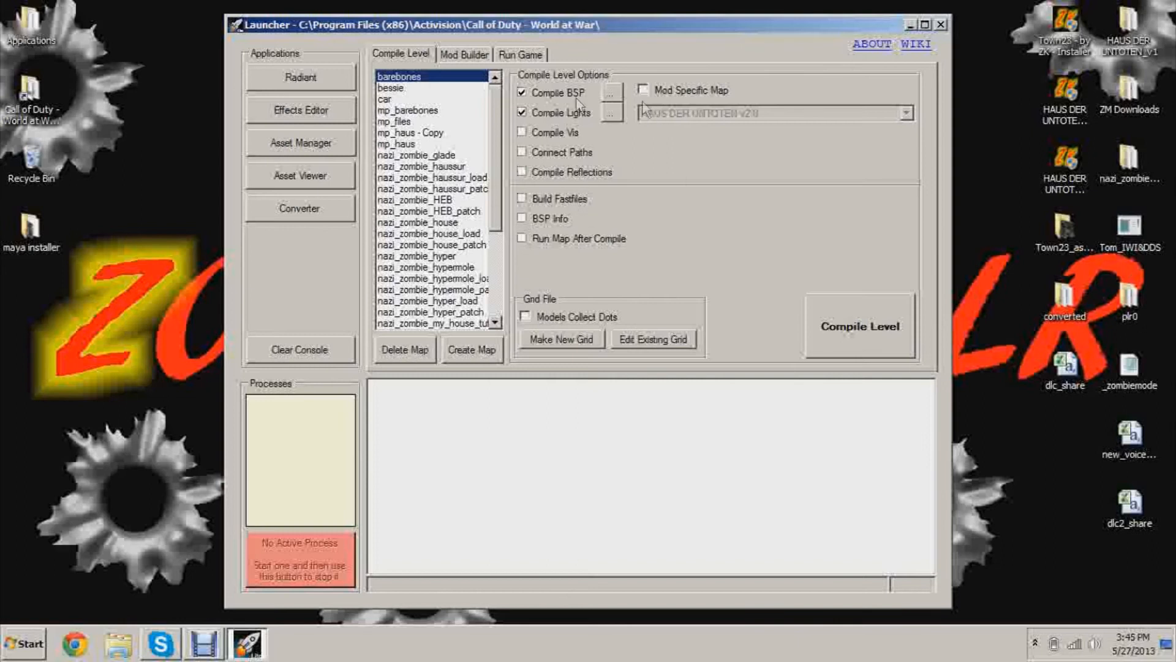
left_click(306, 143)
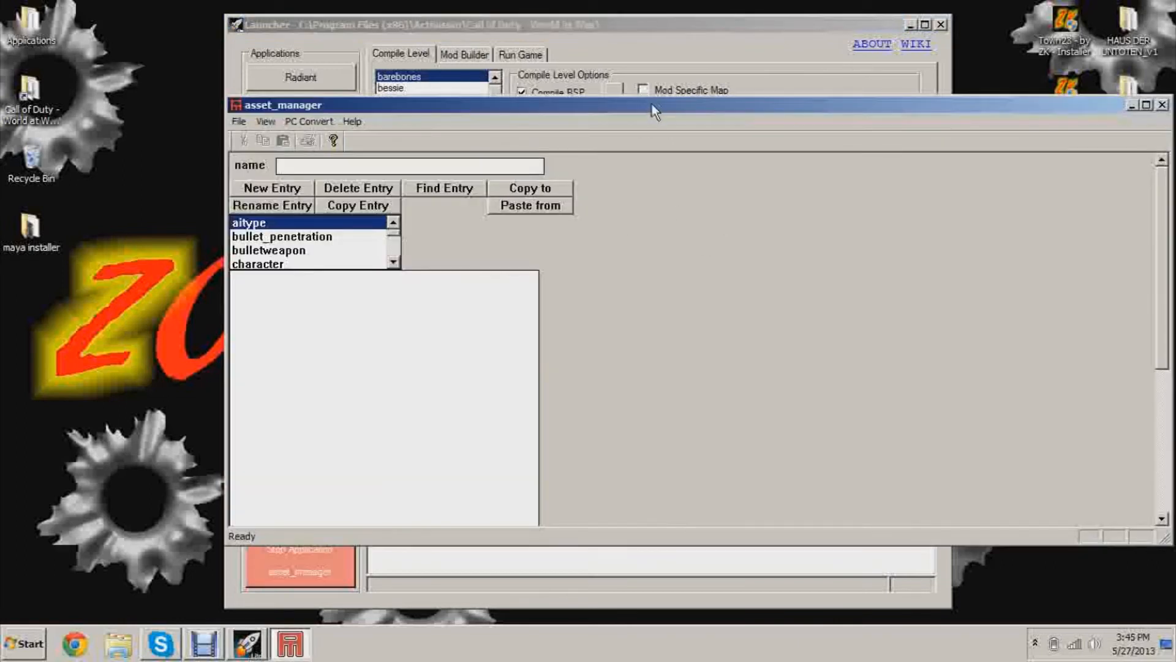
left_click_drag(652, 104, 550, 42)
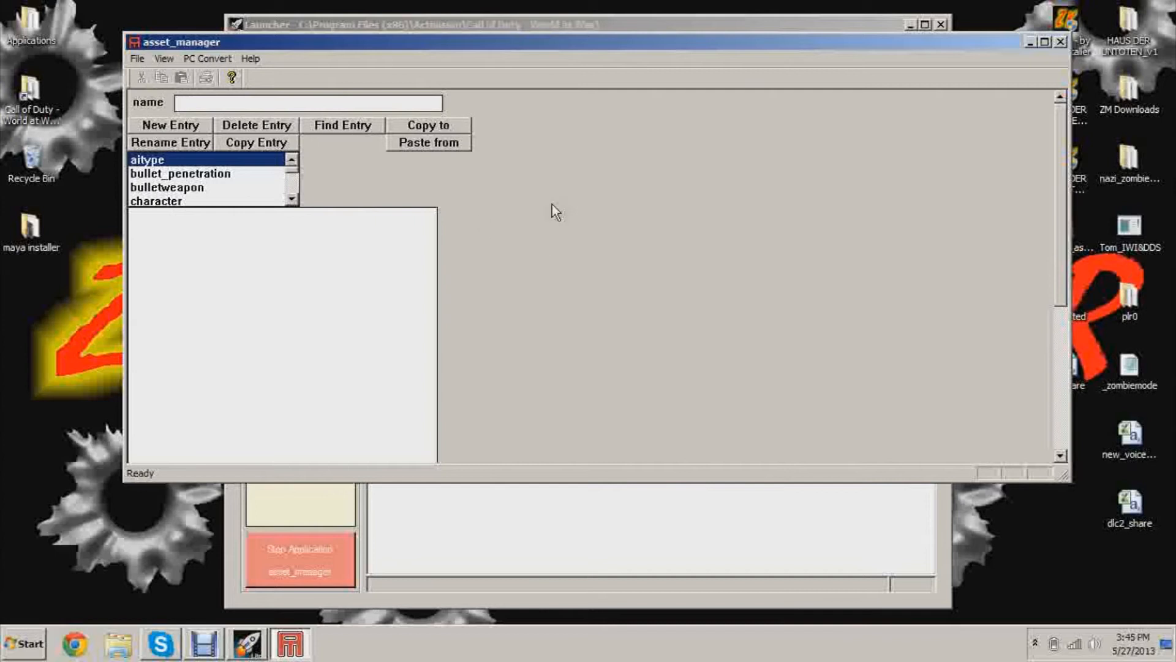
left_click(139, 60)
left_click(150, 75)
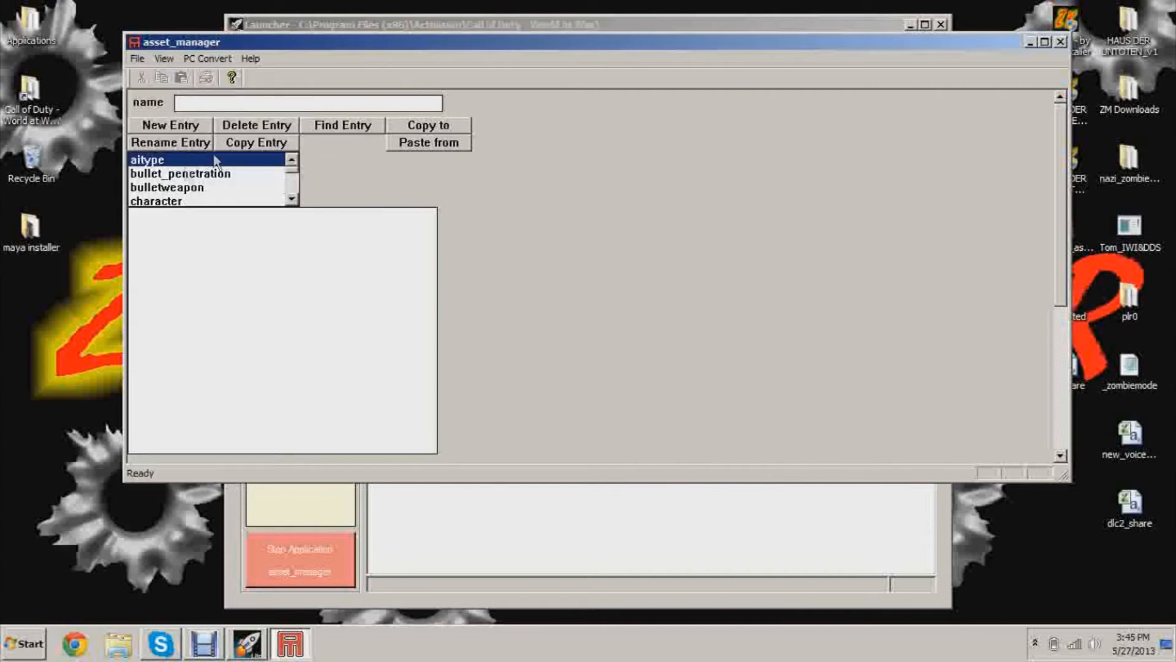
Choose material as the asset type and create a new entry named youtube_chalk
left_click(293, 199)
left_click(293, 199)
left_click(293, 199)
left_click(293, 199)
left_click(293, 199)
left_click(293, 199)
left_click(293, 199)
left_click(293, 199)
left_click(293, 199)
left_click(296, 201)
left_click(296, 200)
left_click(296, 200)
left_click(296, 201)
left_click(292, 160)
left_click(169, 160)
left_click(184, 126)
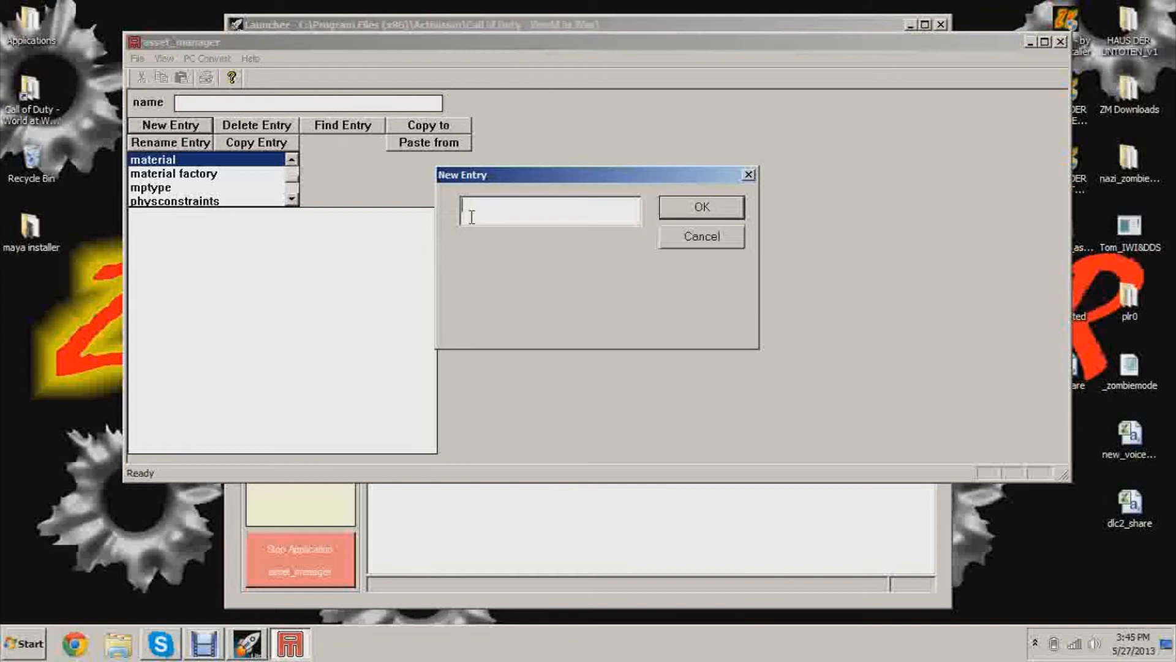
type("youtube_chalk")
left_click(723, 208)
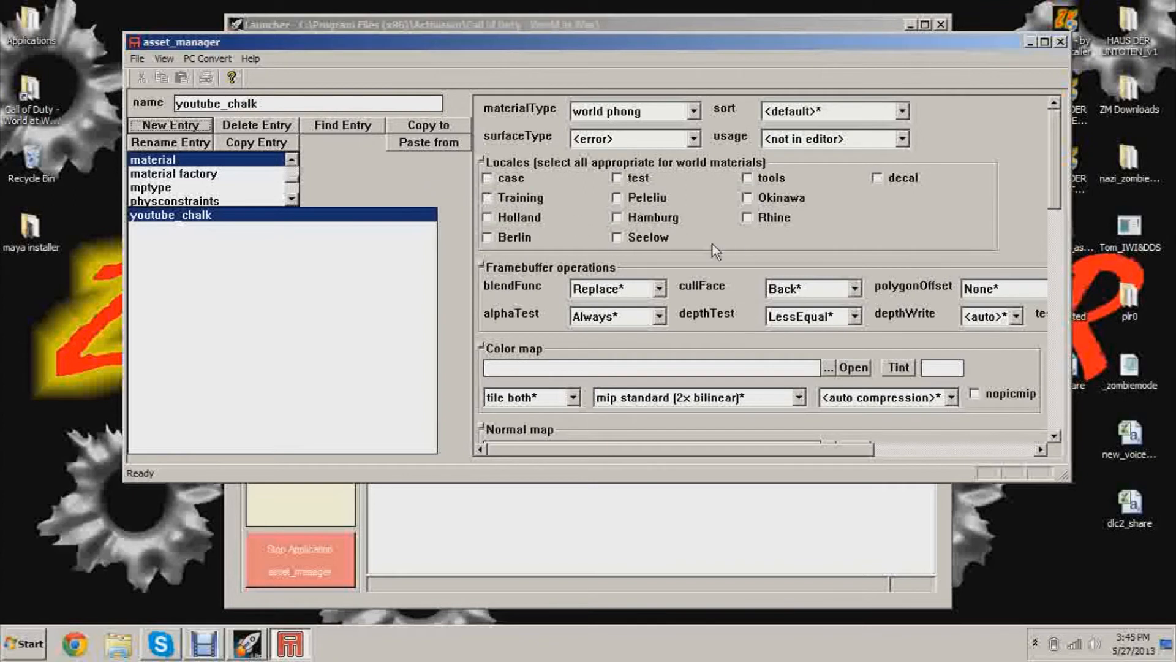
Save the asset file as youtube_chalk in the source_data folder
left_click(137, 59)
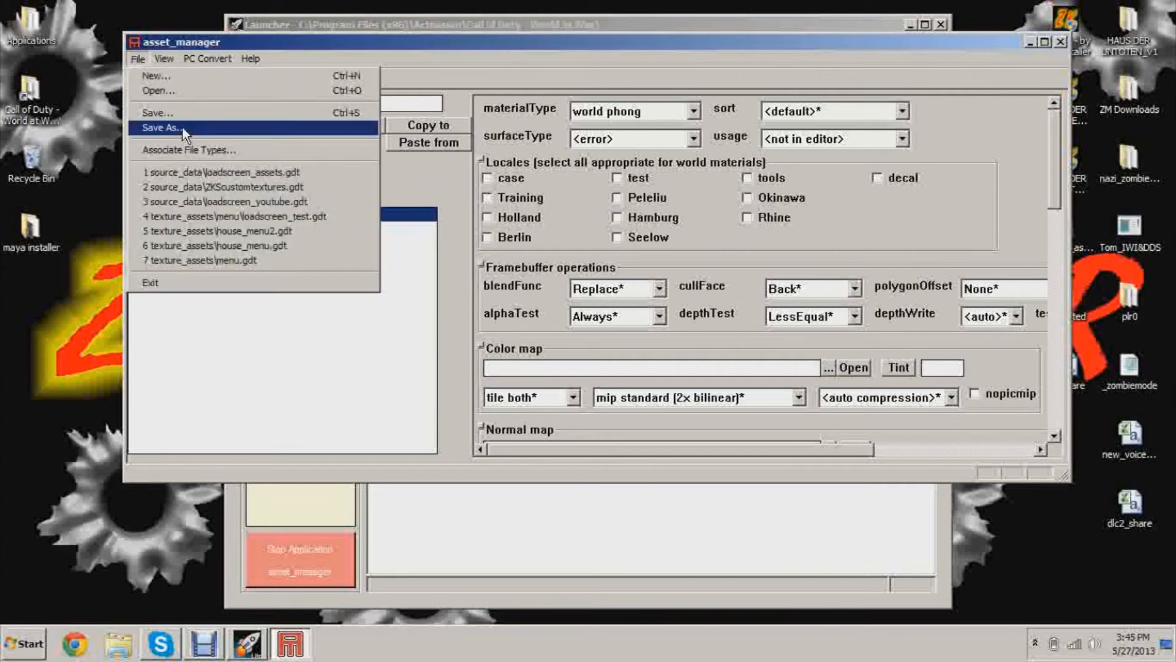
left_click(183, 127)
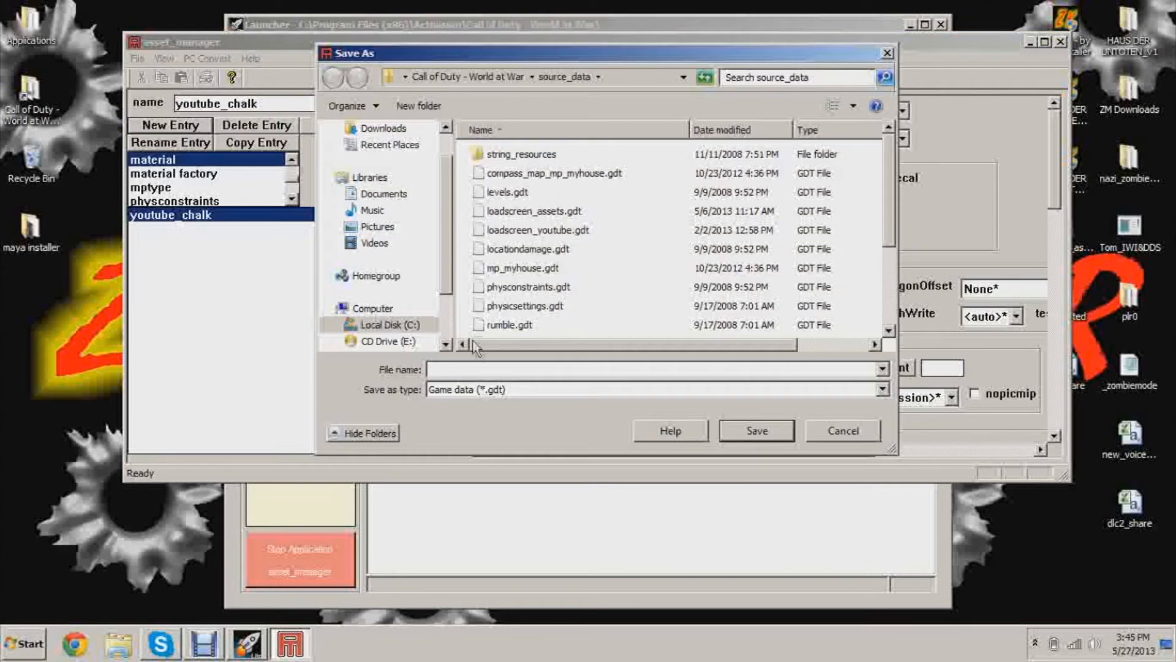
type("youtube_chalke")
left_click(767, 436)
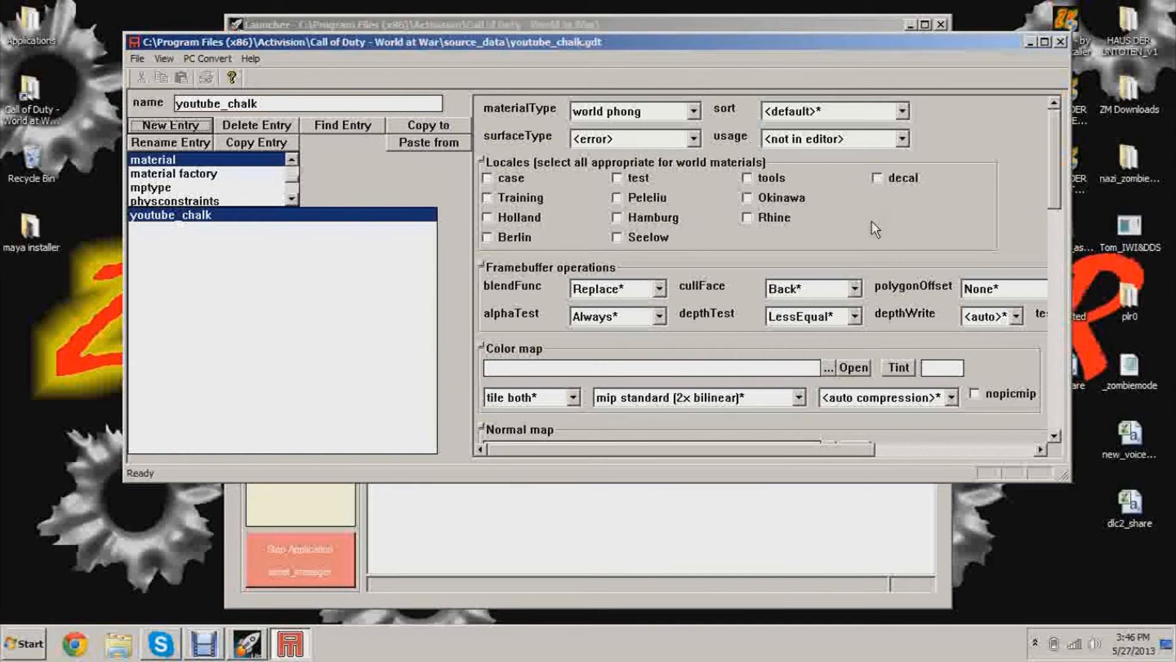
Open the existing ZKScustomtextures.gdt file from the source_data folder
left_click(136, 62)
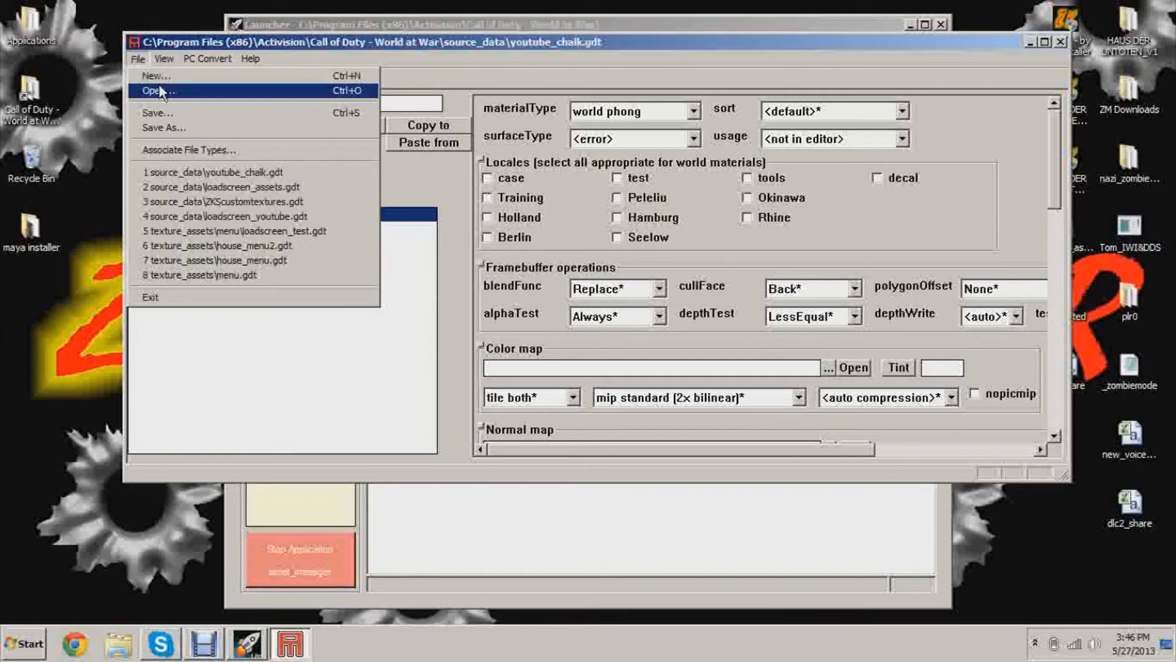
left_click(160, 91)
left_click_drag(794, 169, 802, 344)
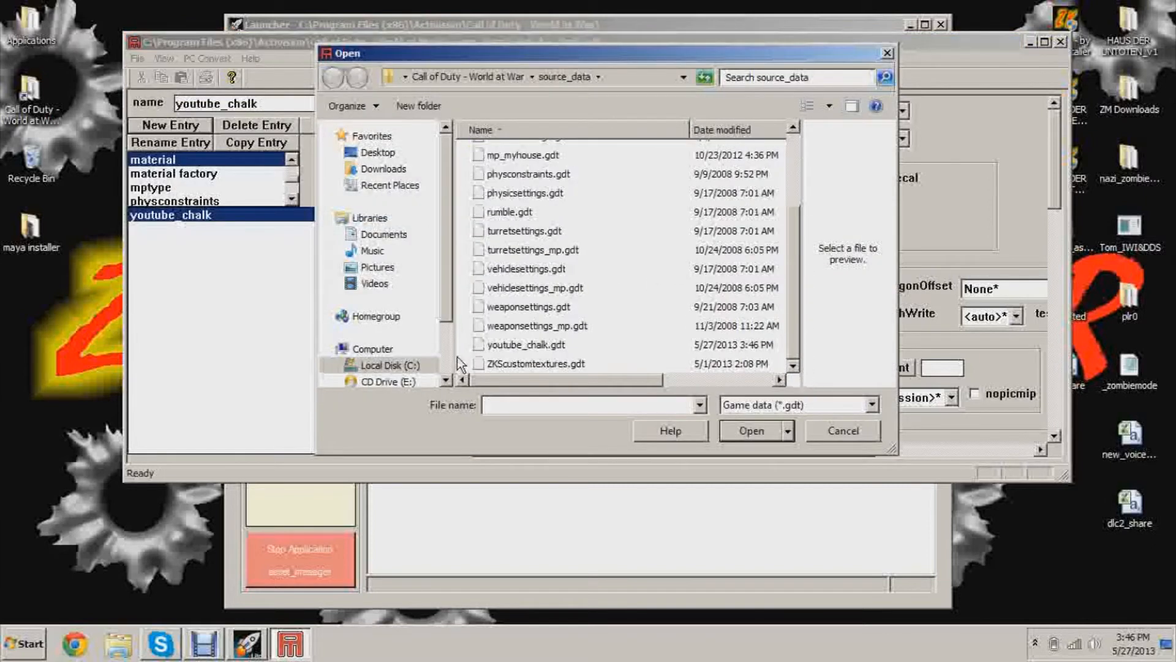
double_click(524, 363)
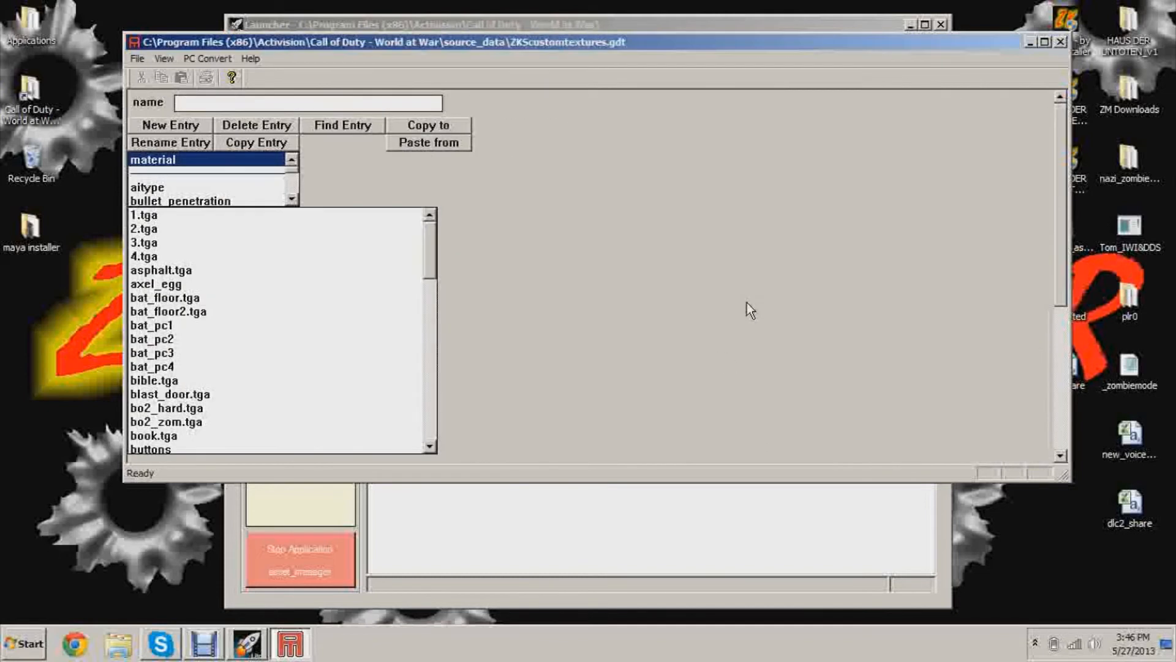
Duplicate the join_zk material entry under the name youtube_chalk
left_click_drag(428, 246, 438, 295)
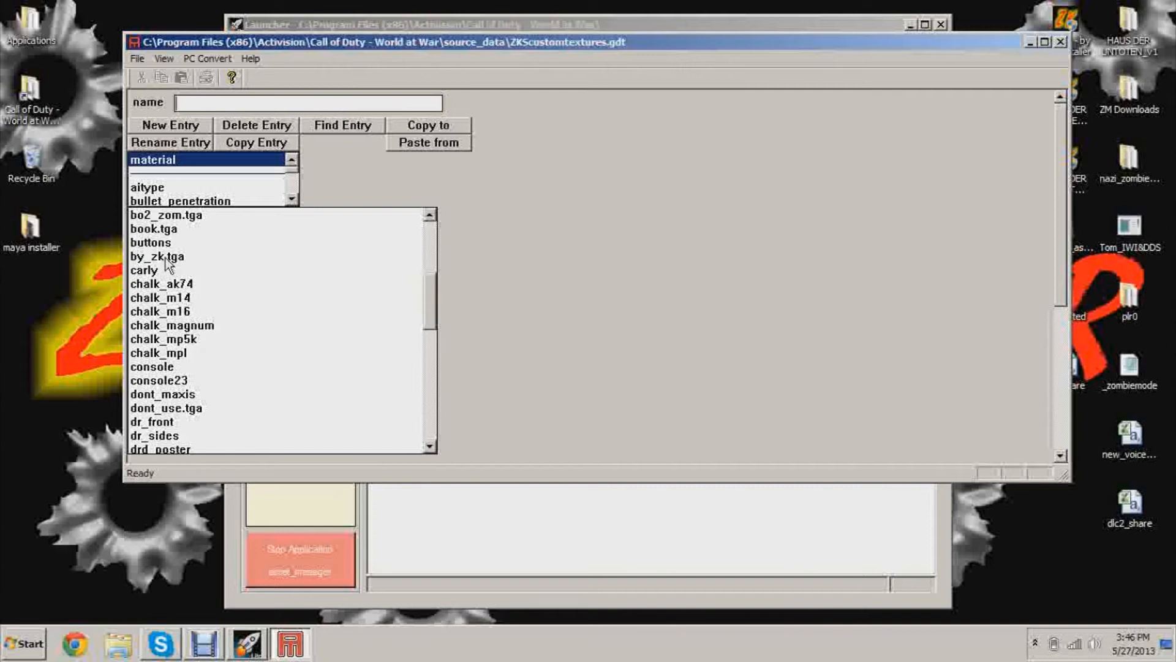
left_click_drag(436, 306, 435, 384)
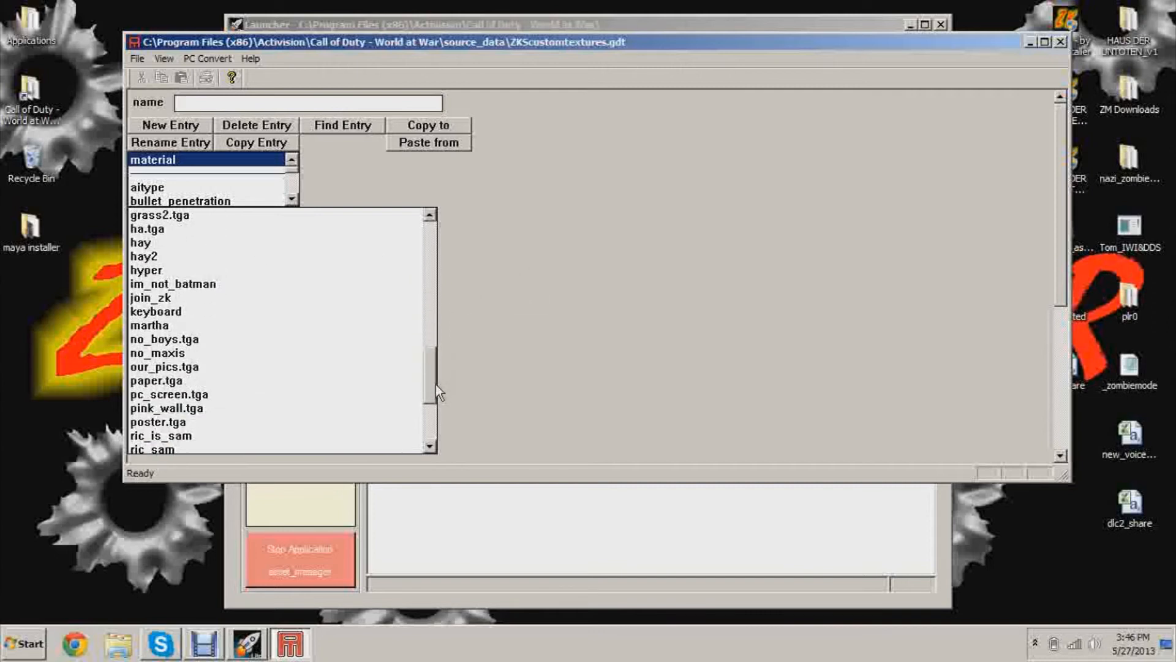
left_click(166, 301)
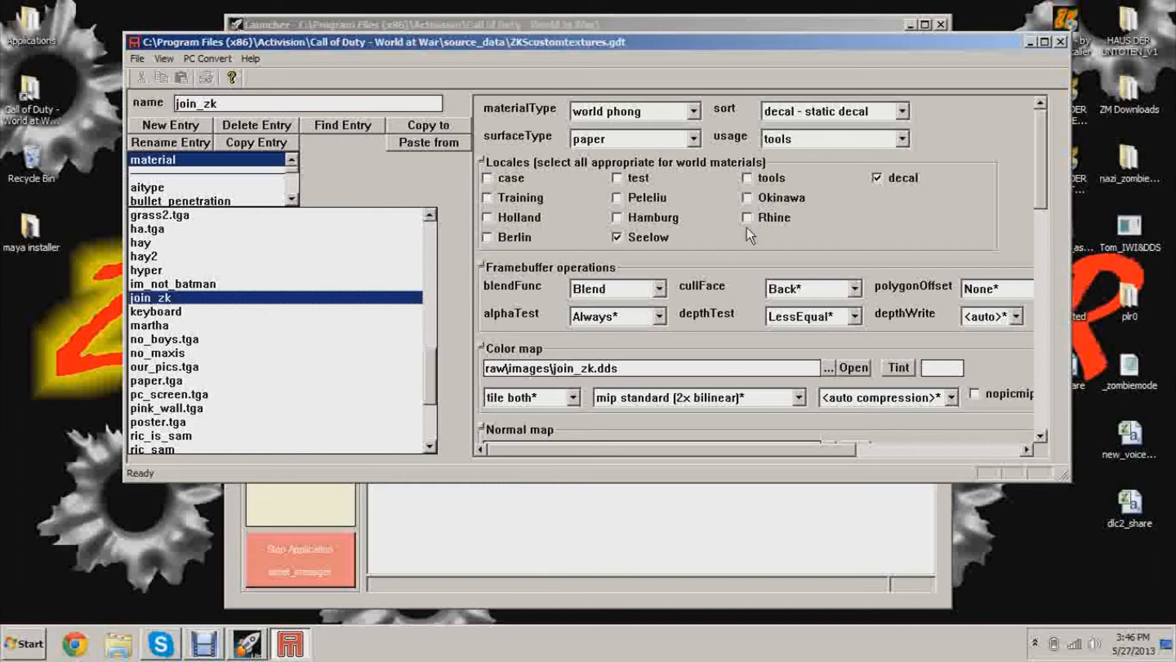
left_click(262, 146)
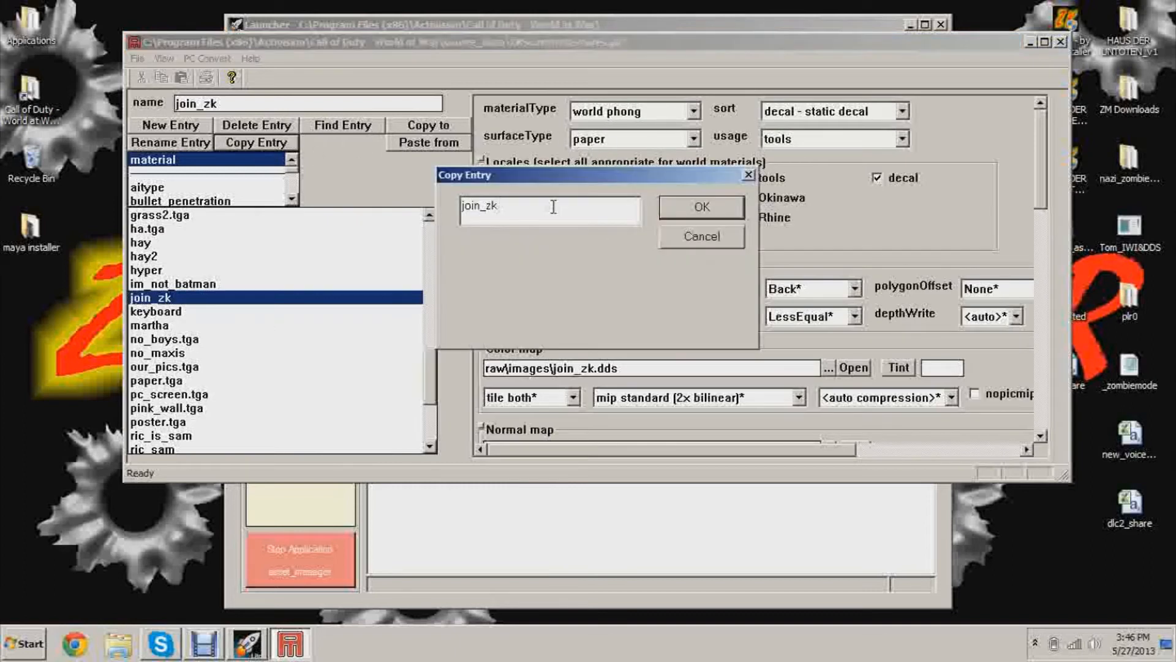
left_click_drag(553, 207, 291, 207)
type("chalk_youtube")
key("BackSpace")
key("BackSpace")
key("BackSpace")
key("BackSpace")
key("BackSpace")
key("BackSpace")
key("BackSpace")
key("BackSpace")
key("BackSpace")
key("BackSpace")
key("BackSpace")
key("BackSpace")
type("youtube_chalk")
left_click(719, 212)
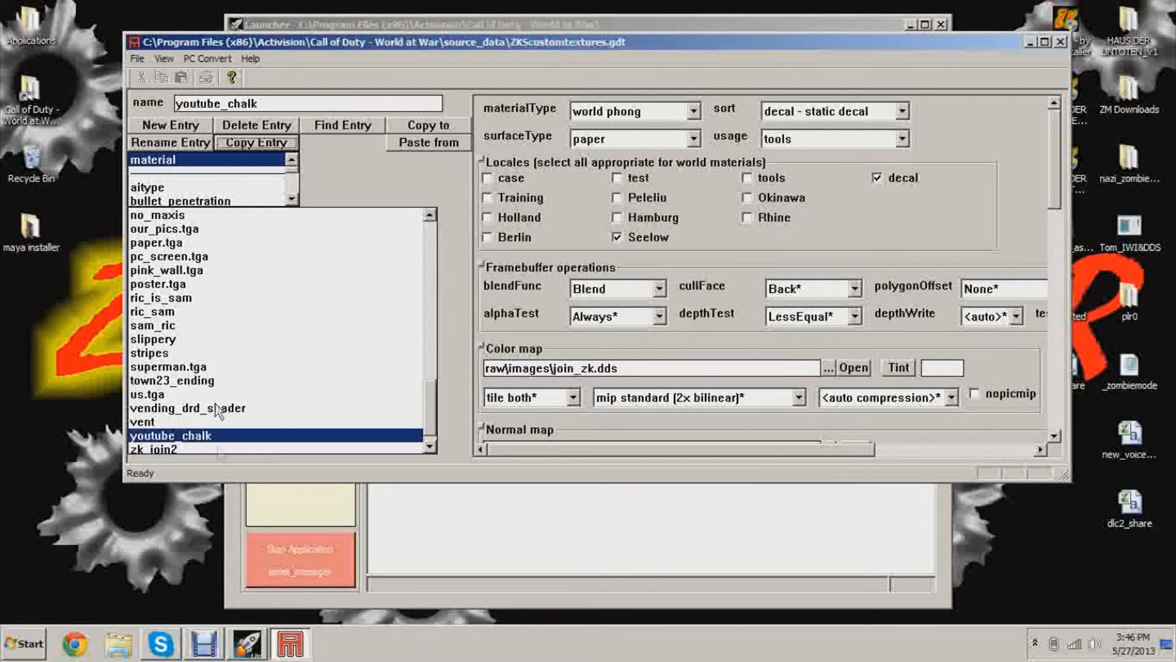
Set the youtube_chalk material's color map to raw\images\youtube_chalk.dds
left_click_drag(618, 365, 559, 373)
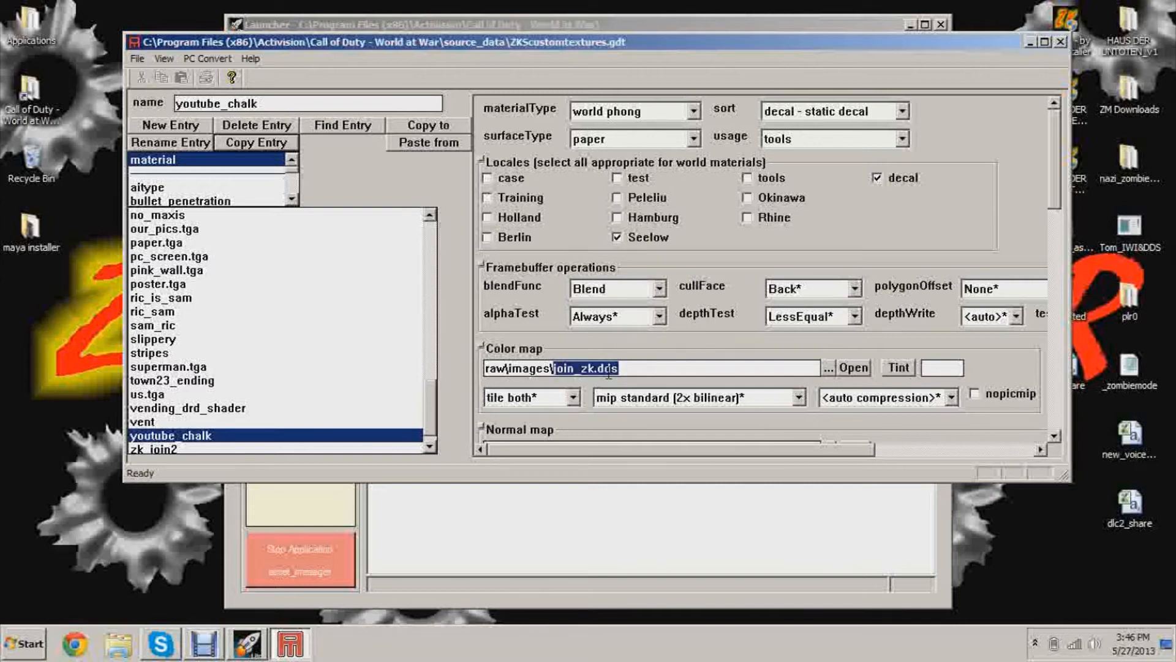
type("youtube_chalk.dd")
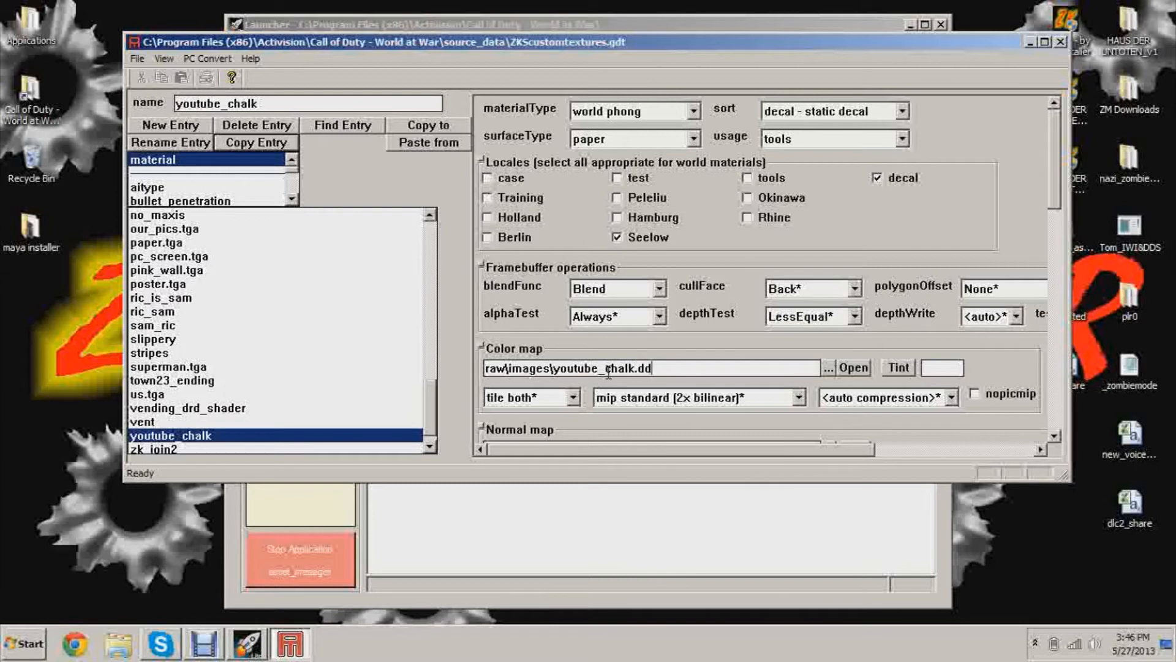
type("s")
left_click_drag(660, 368, 550, 374)
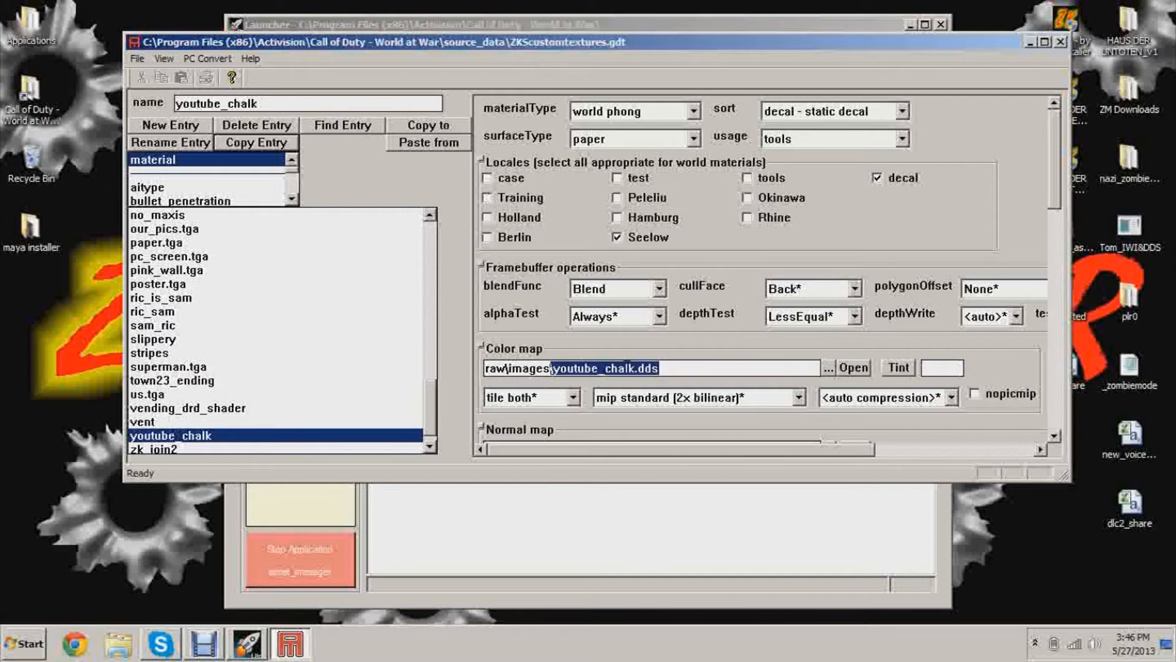
left_click(683, 366)
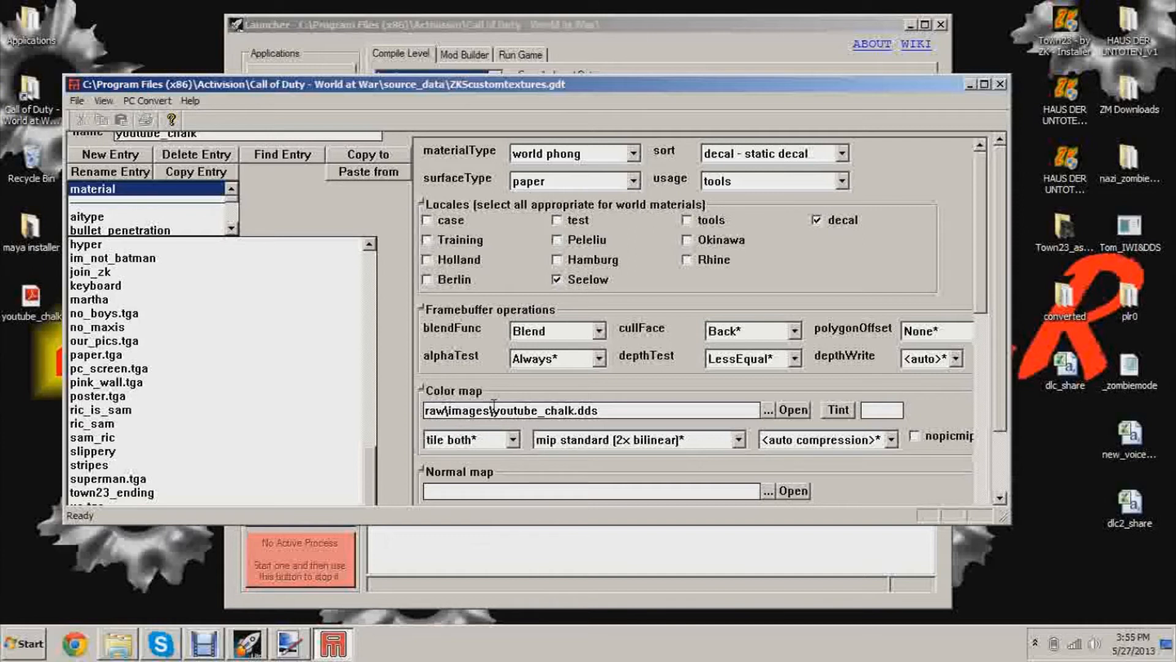
Convert only the current youtube_chalk asset for PC, and close the conversion console and Asset Manager
left_click_drag(604, 410, 491, 410)
left_click(629, 411)
left_click(141, 100)
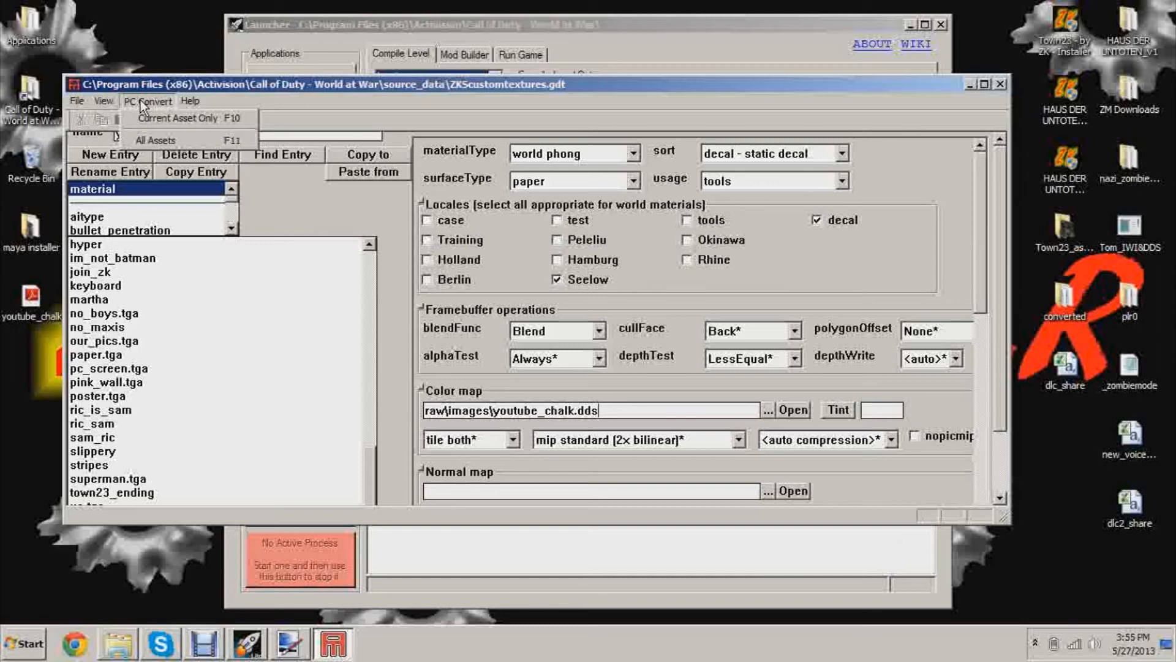
left_click(153, 120)
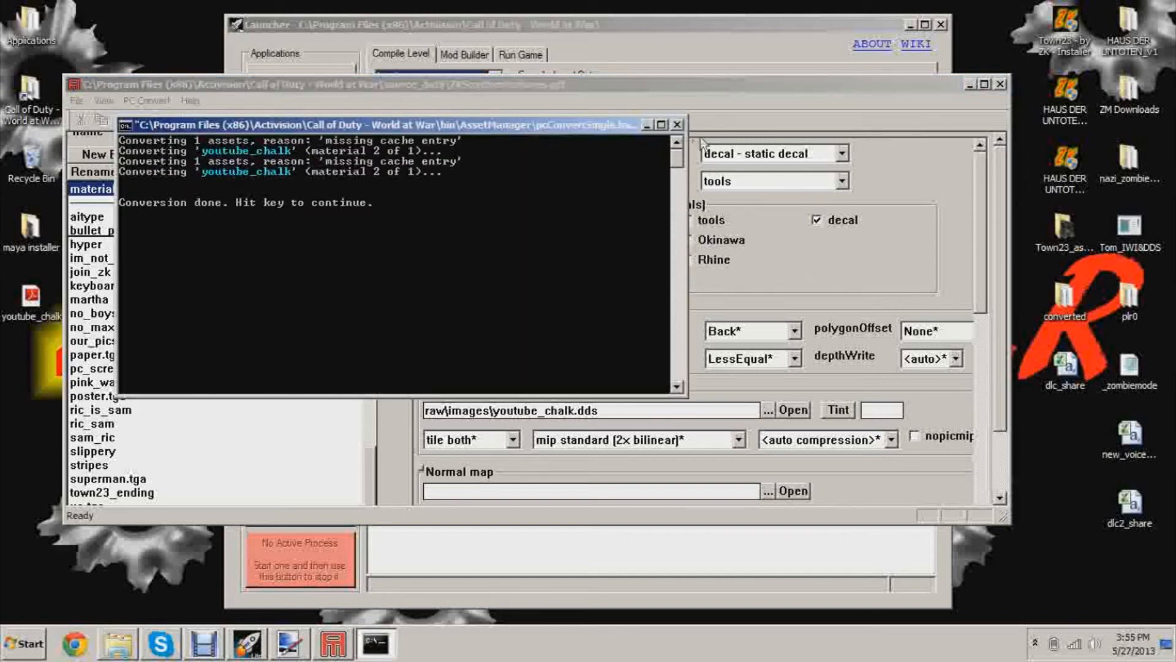
left_click(677, 124)
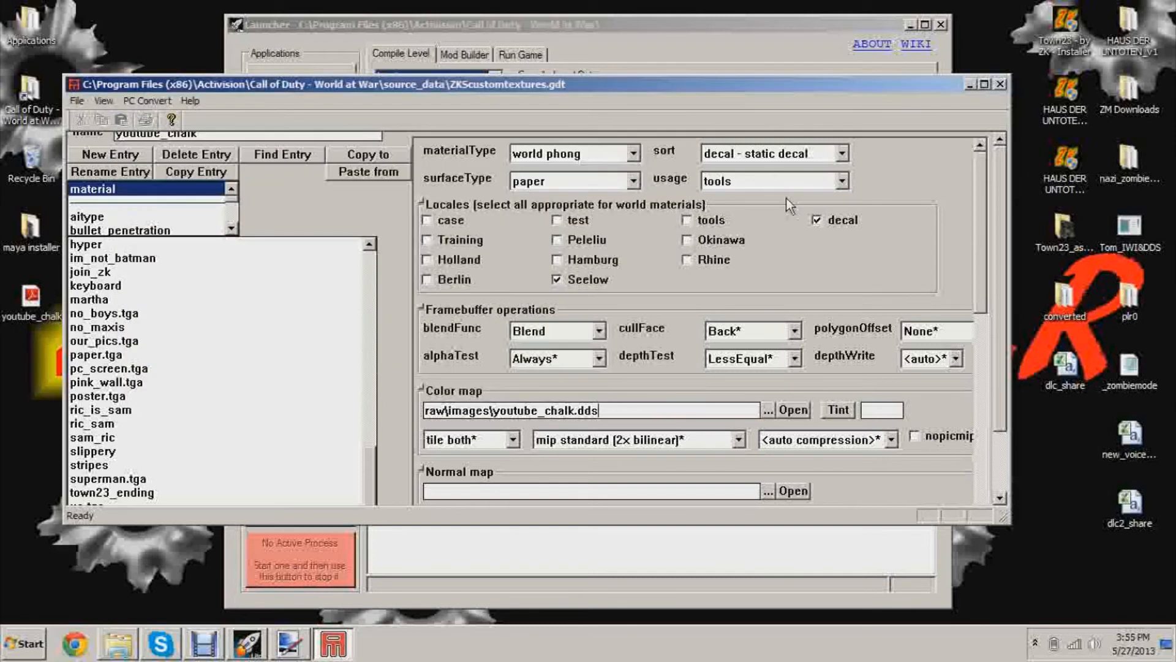
left_click(999, 84)
Switch to the file explorer and open the raw\images folder of Call of Duty - World at War
left_click(118, 643)
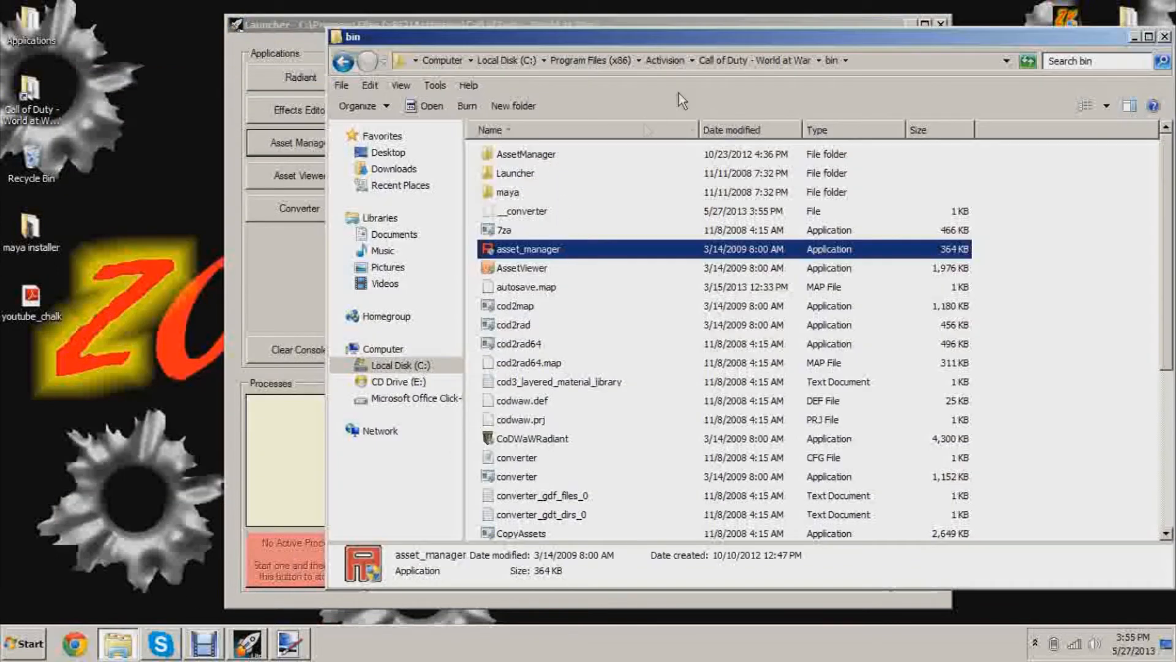
left_click(733, 62)
double_click(528, 413)
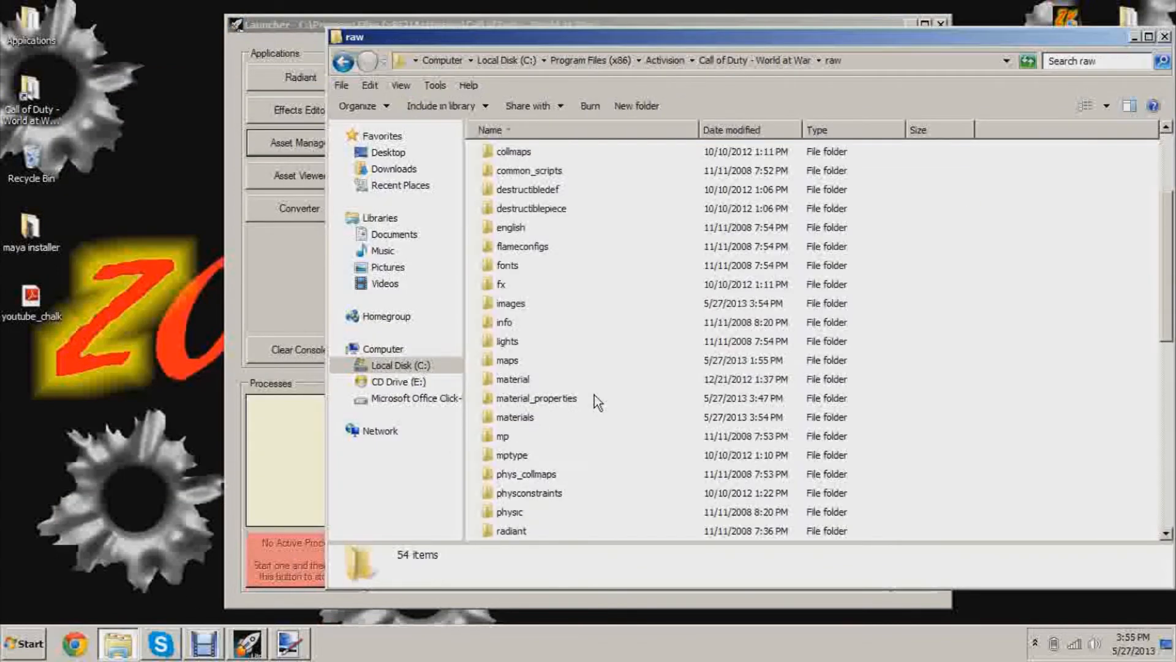
scroll(594, 395, "down", 3)
scroll(516, 186, "up", 1)
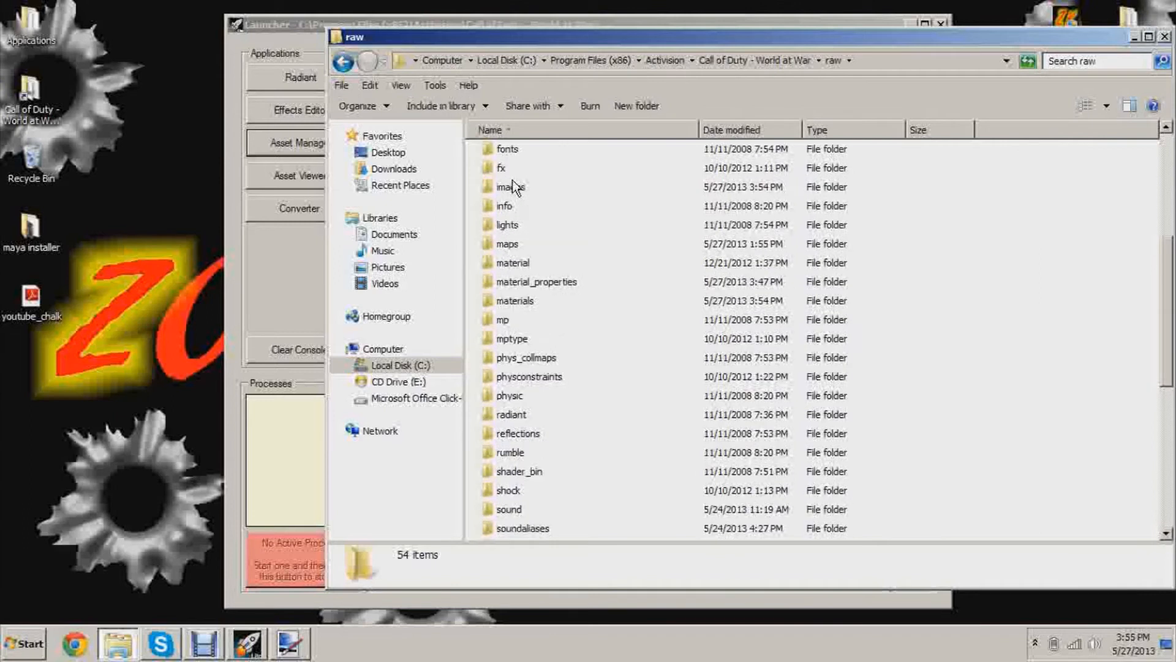
double_click(511, 186)
Copy the converted youtube_chalk.iwi file
scroll(1111, 258, "down", 10)
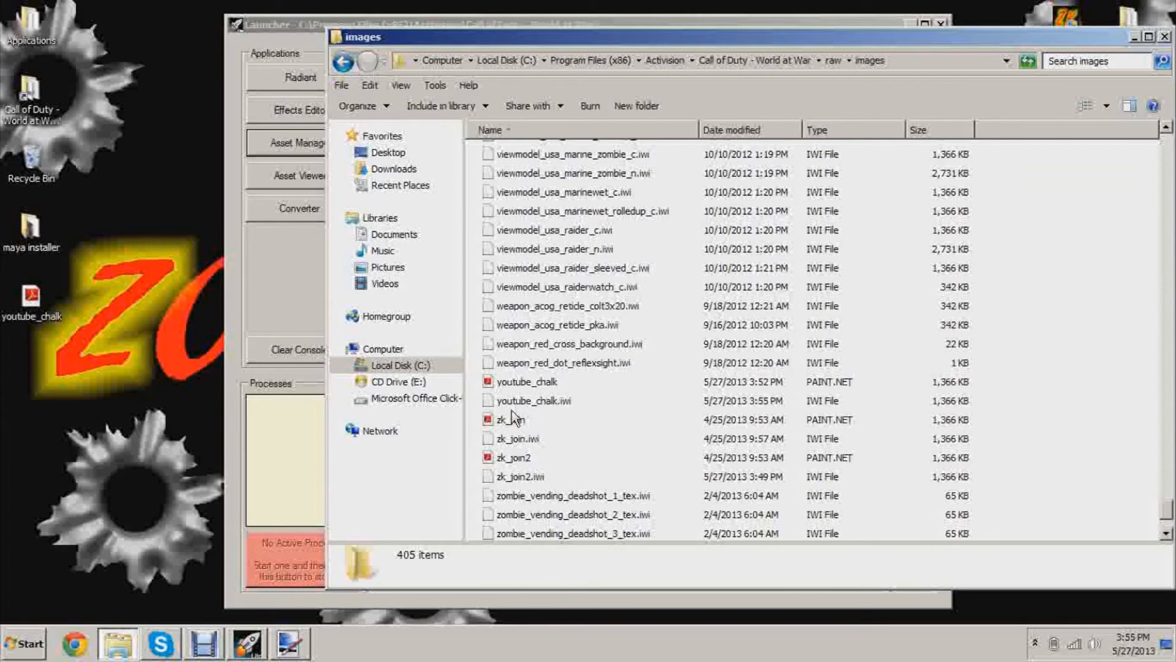
left_click(586, 401)
right_click(576, 398)
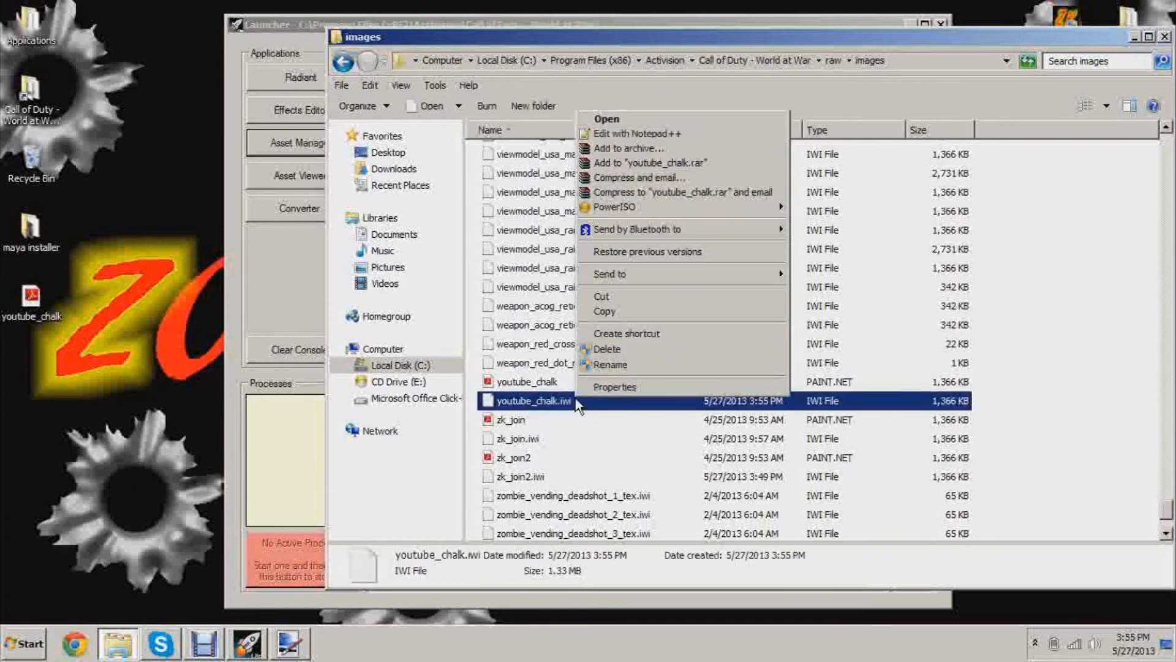
left_click(624, 313)
Open the images folder of the nazi_zombie_test2 mod inside the World at War mods directory
left_click(763, 61)
double_click(513, 401)
double_click(566, 363)
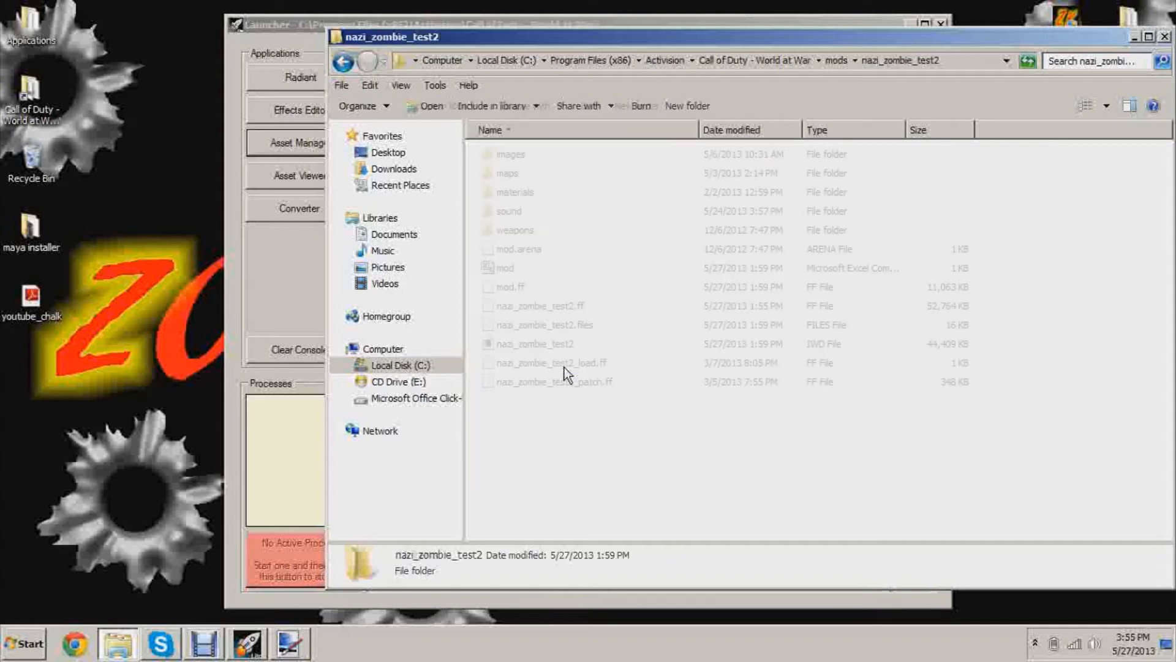
double_click(512, 155)
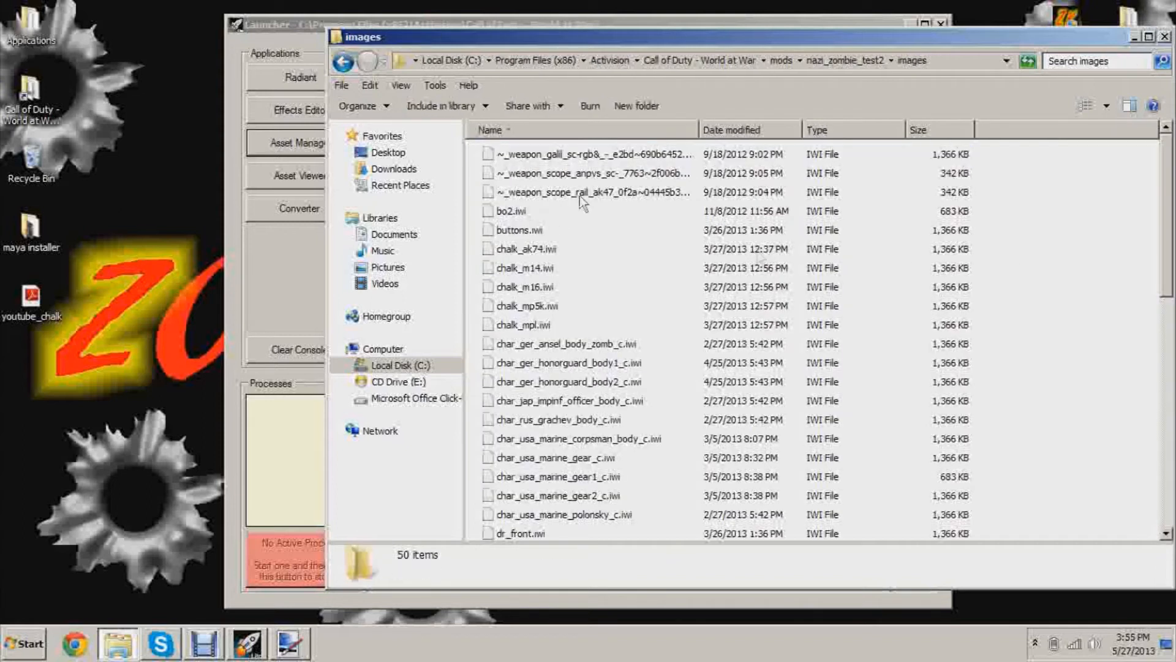
Paste youtube_chalk.iwi into the mod's images folder, check the pasted file, and close the folder window
right_click(1012, 257)
left_click(1037, 355)
left_click(612, 387)
left_click(1062, 332)
scroll(681, 407, "down", 2)
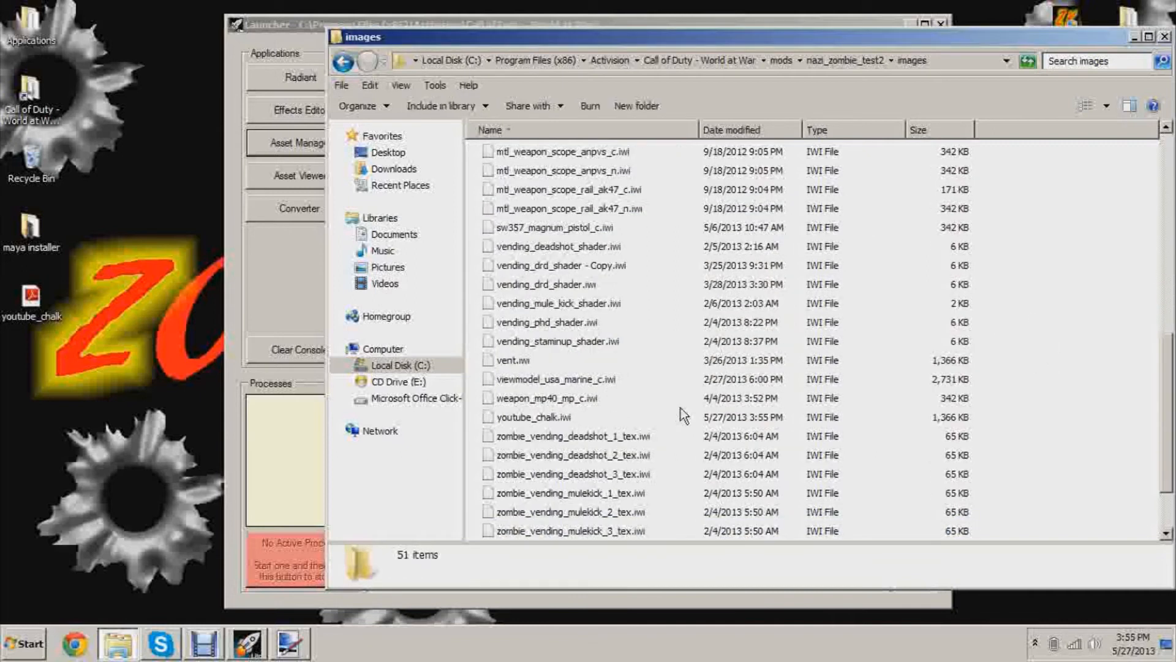
left_click(563, 416)
left_click(1070, 229)
left_click(1165, 38)
Launch Radiant from the Launcher and open nazi_zombie_test2.map from the map_source folder
left_click(301, 83)
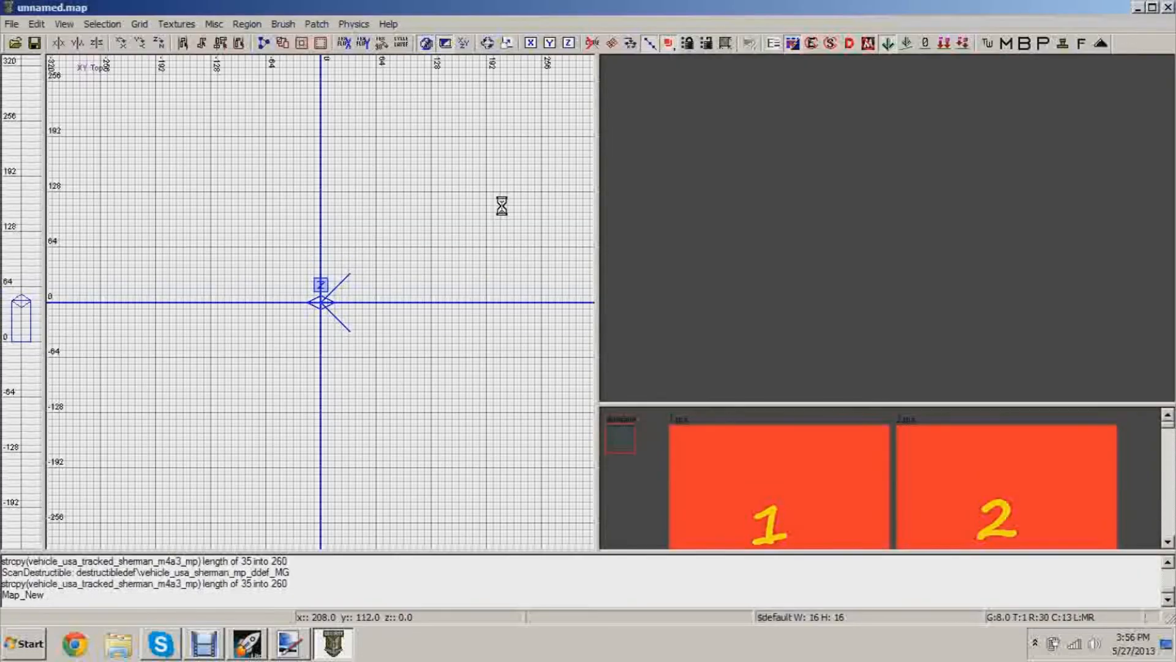
left_click(14, 43)
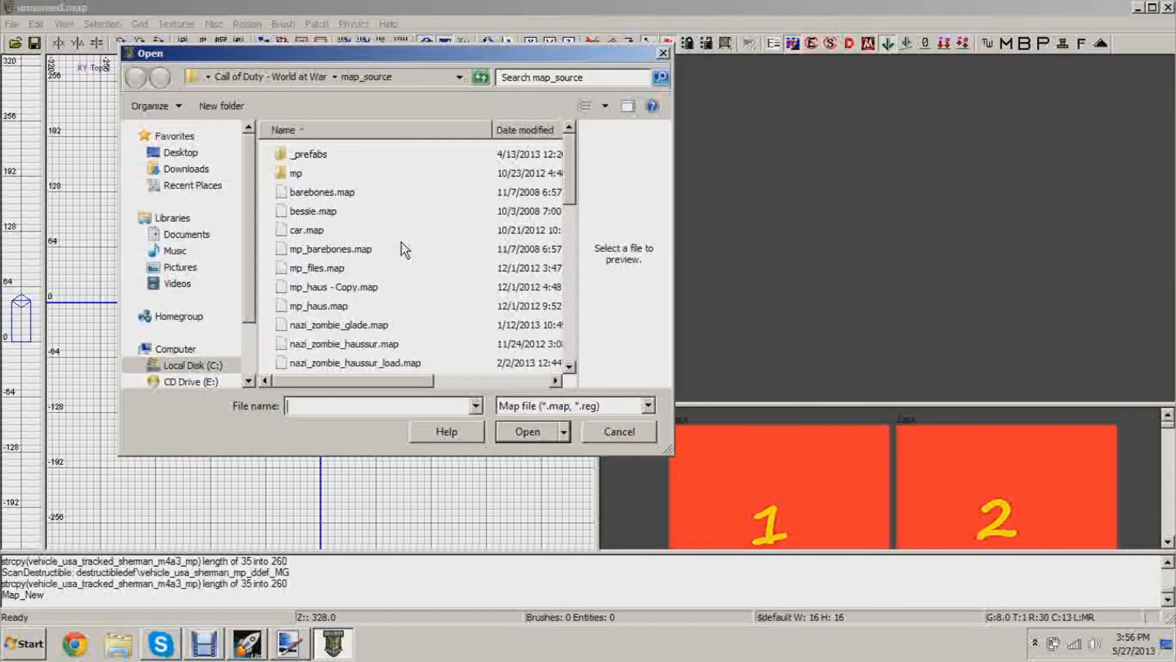
left_click_drag(572, 173, 577, 331)
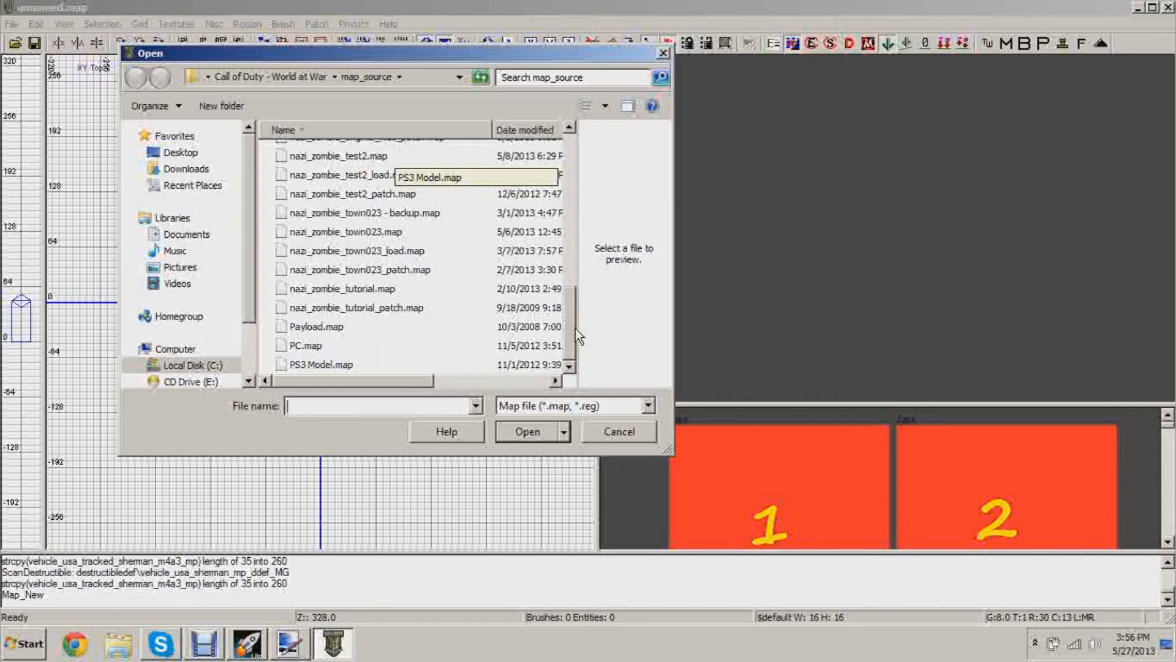
scroll(578, 336, "up", 2)
left_click(422, 260)
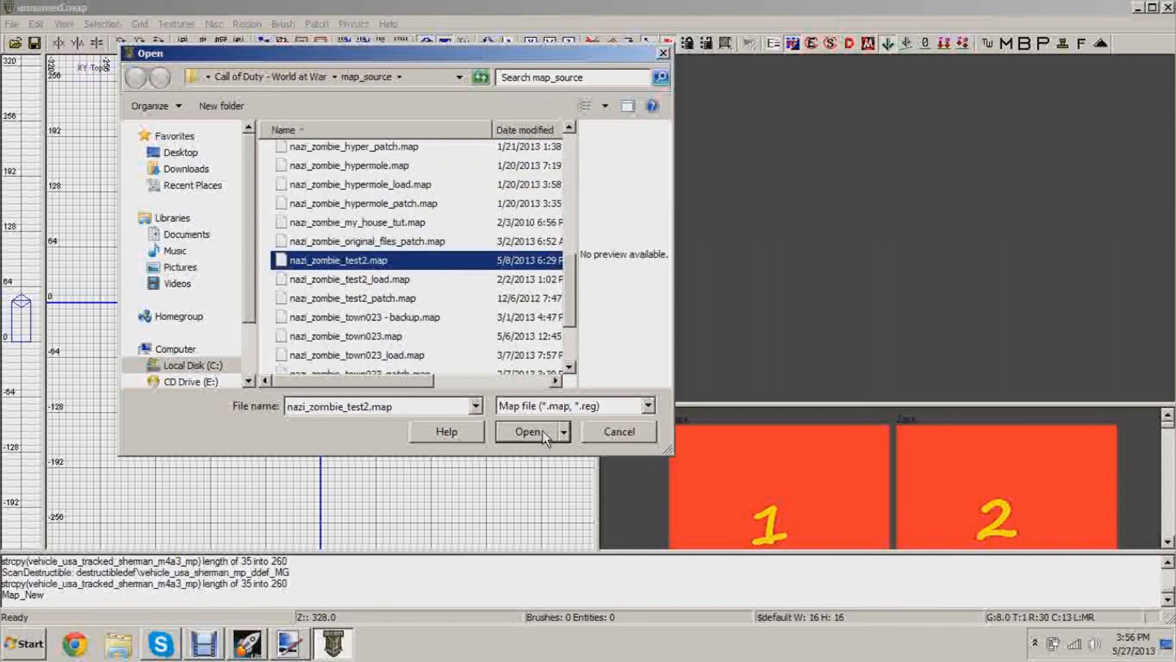
left_click(546, 436)
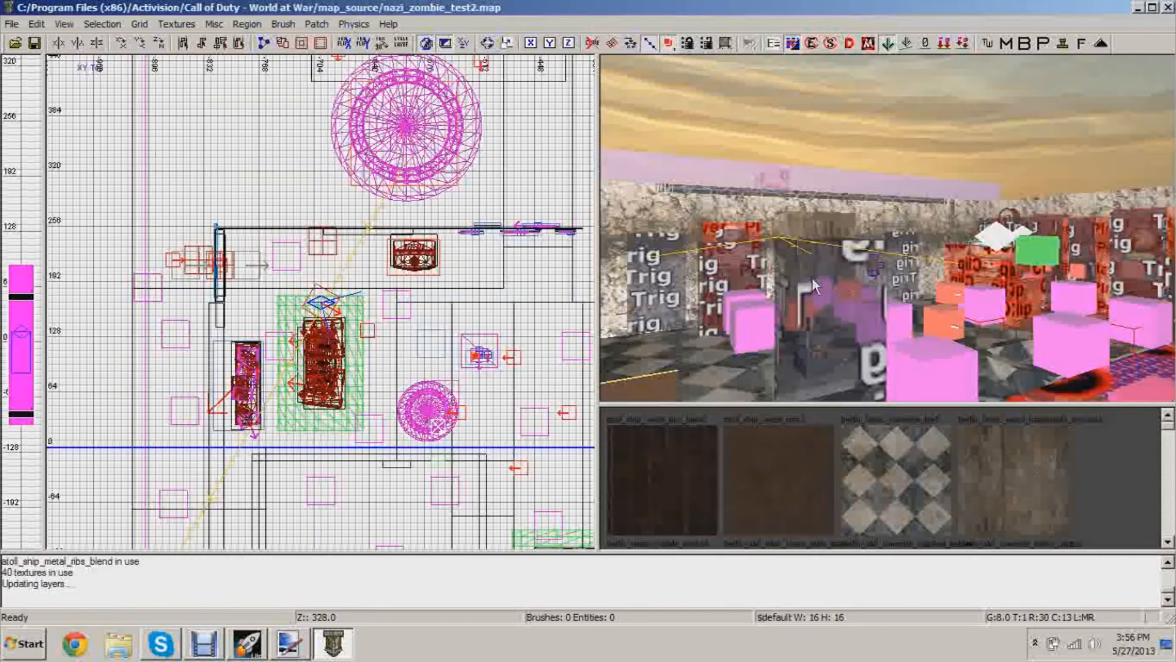
Set the grid size to 1 and draw a thin brush about 141 by 5 units along the wall above the wall-buy weapons
right_click_drag(909, 267, 925, 194)
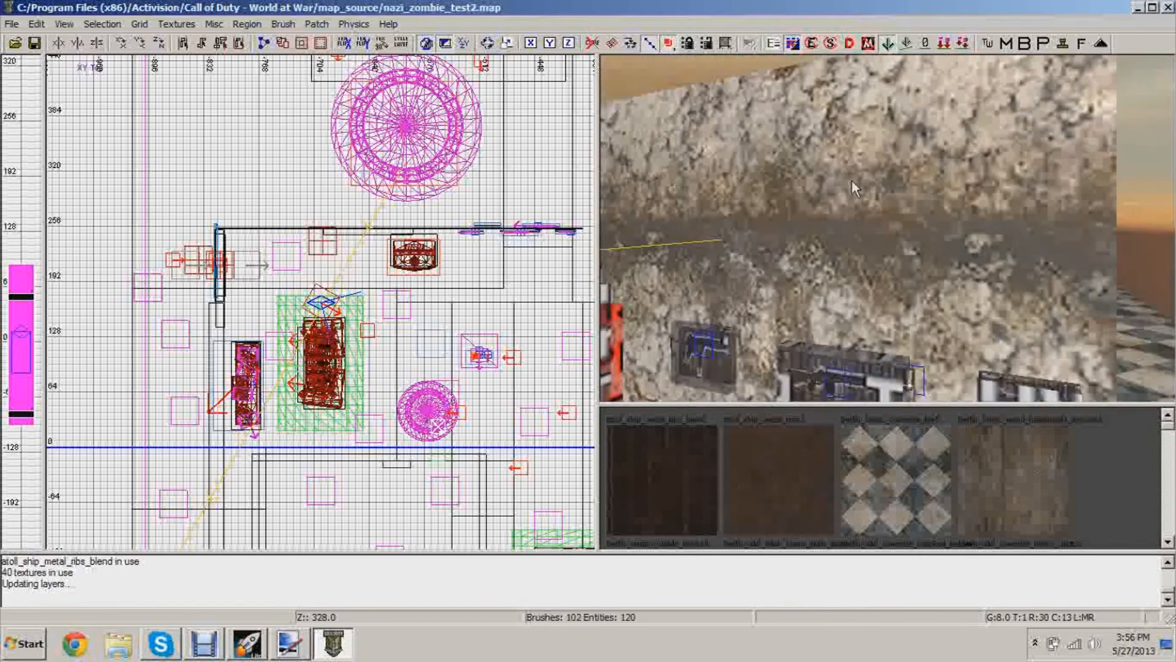
right_click_drag(868, 235, 855, 217)
right_click_drag(454, 318, 333, 372)
left_click(140, 23)
left_click(153, 79)
scroll(274, 267, "up", 3)
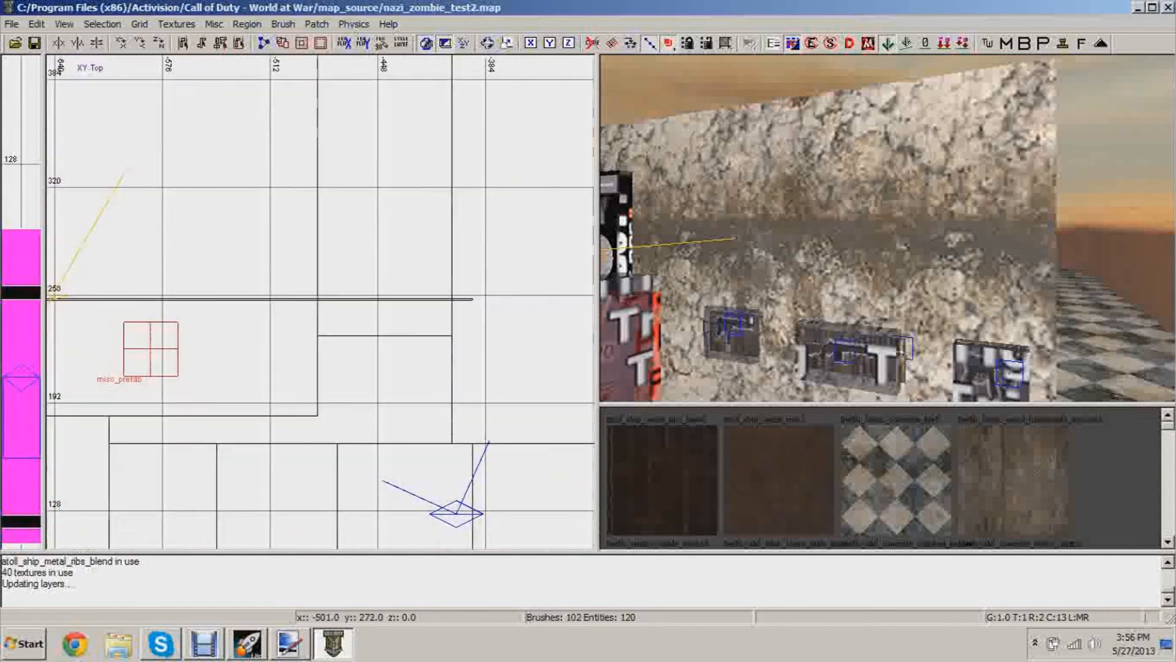
mouse_move(219, 292)
left_mouse_down()
mouse_move(483, 285)
mouse_move(461, 284)
left_mouse_up()
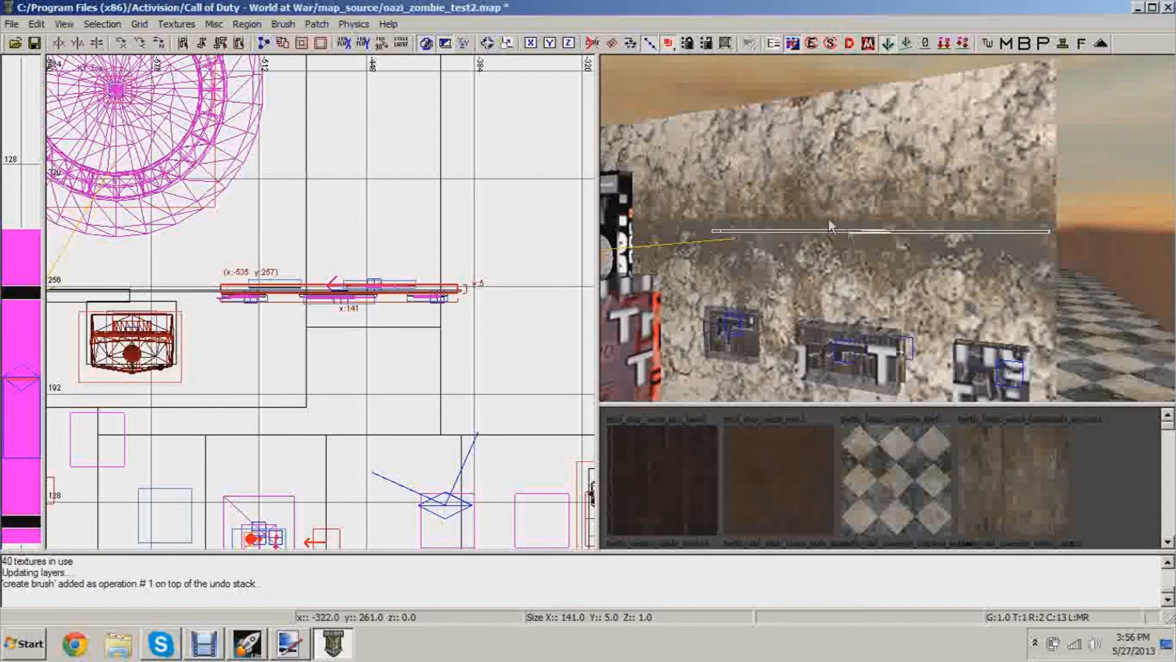
Stretch the new wall brush vertically into a panel about 155 units wide and reposition it on the wall
right_click_drag(757, 234, 763, 288)
left_click_drag(849, 254, 862, 305)
left_click_drag(879, 275, 863, 243)
Apply the dark wood texture to the wall panel, adjust its thickness against the wall, and deselect it
left_click(696, 466)
scroll(838, 300, "up", 4)
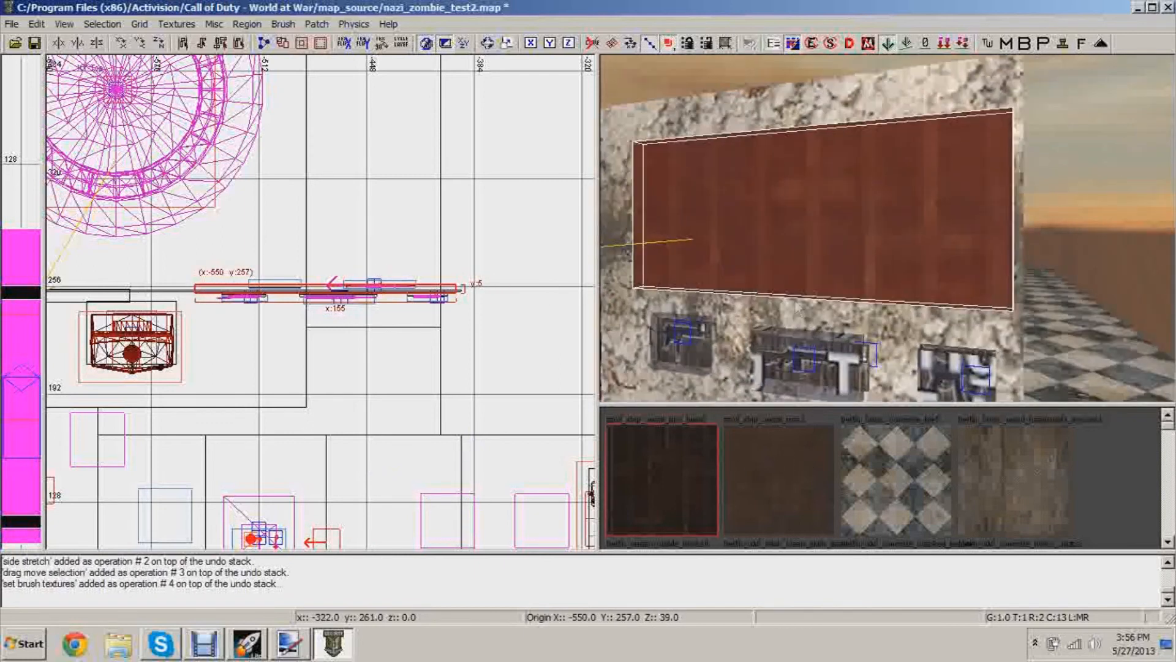
scroll(479, 302, "up", 4)
left_click_drag(477, 297, 476, 295)
key("Escape")
Filter the texture list by a usage category to bring up the custom materials
mouse_move(874, 276)
right_mouse_down()
mouse_move(992, 269)
mouse_move(985, 308)
right_mouse_up()
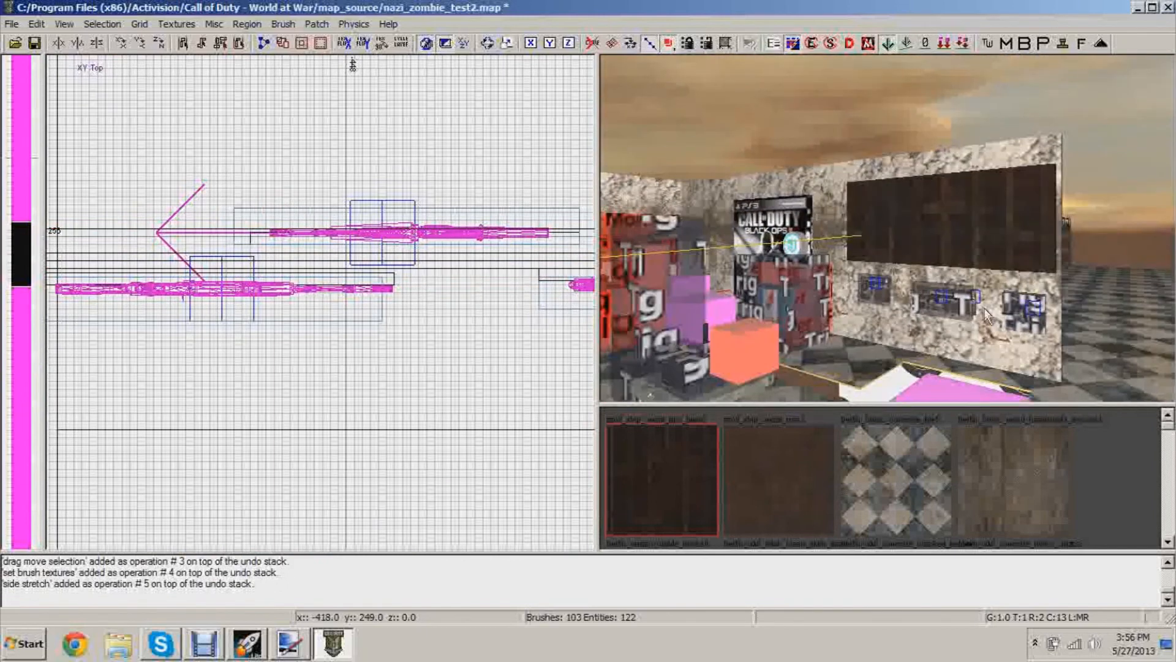
scroll(395, 228, "down", 6)
right_click_drag(421, 229, 369, 247)
scroll(370, 230, "down", 2)
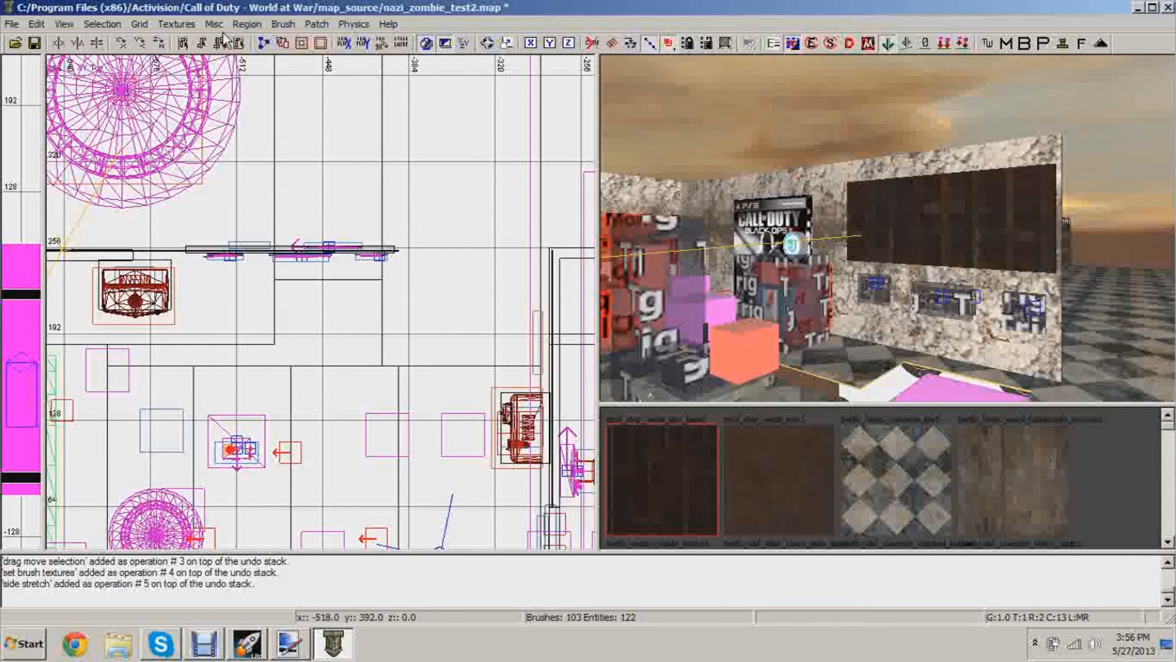
left_click(177, 25)
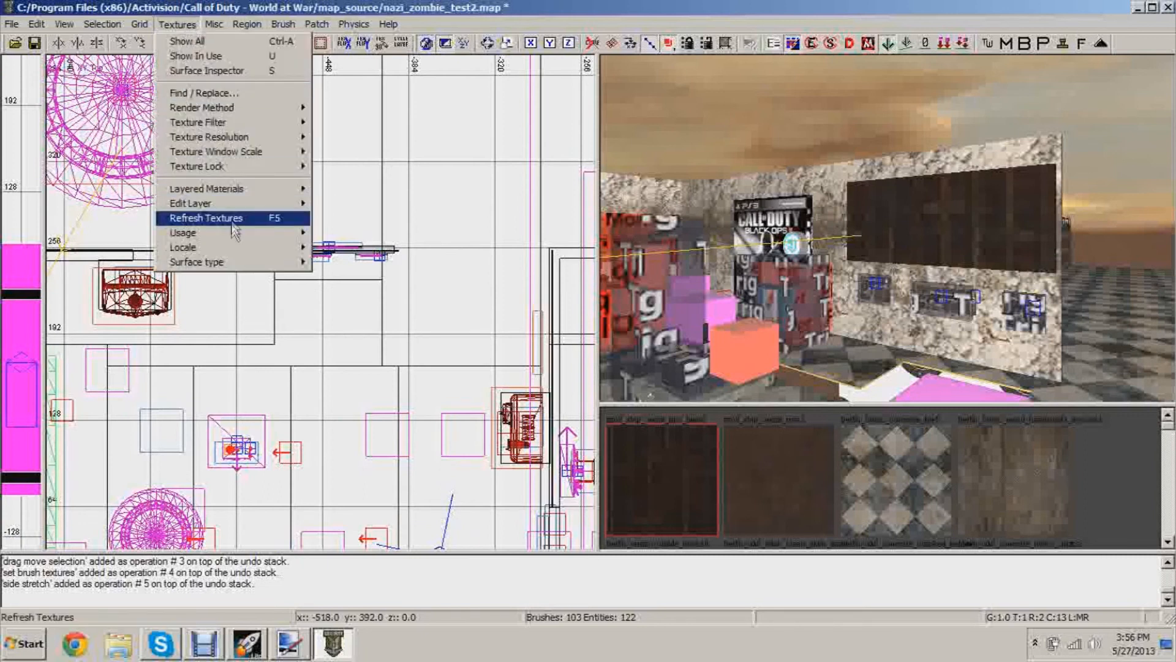
mouse_move(238, 234)
left_click(365, 216)
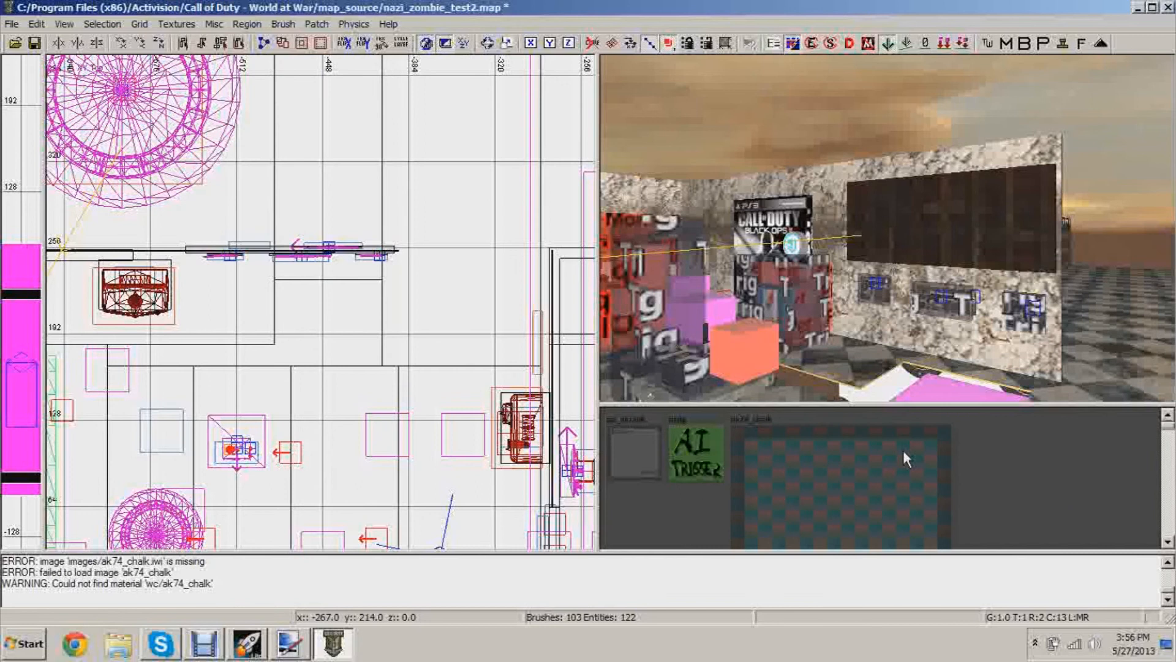
Find the custom youtube_chalk texture in the filtered texture list and select it
scroll(906, 456, "down", 6)
scroll(1076, 479, "down", 5)
scroll(1080, 481, "down", 8)
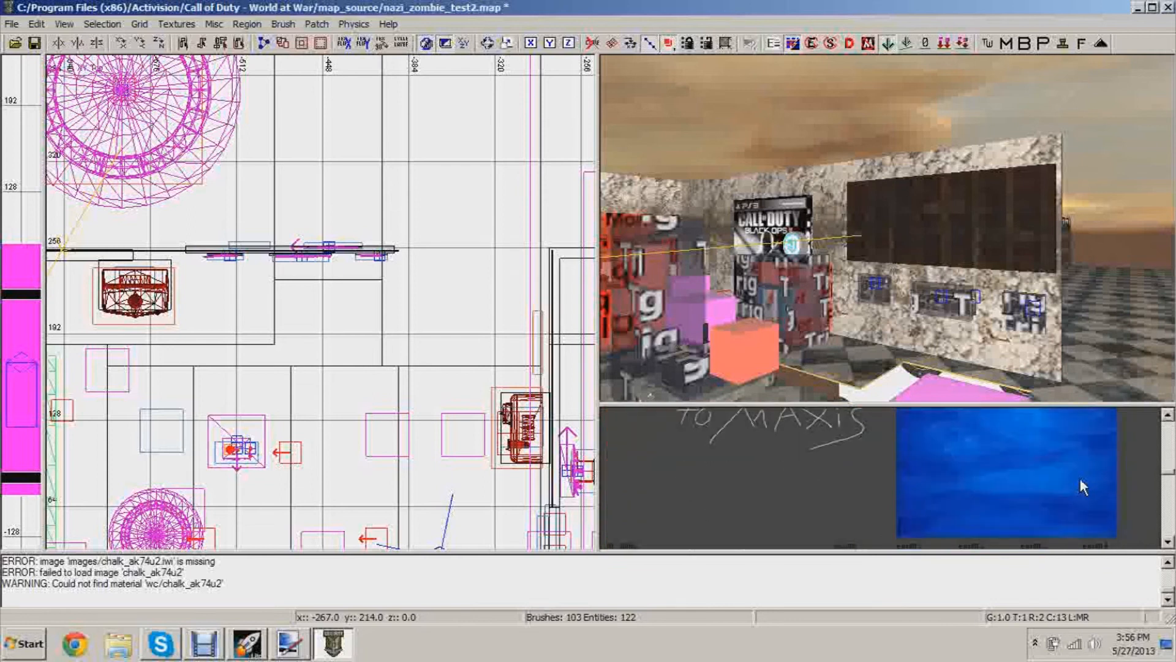
scroll(1080, 486, "down", 8)
scroll(1080, 481, "down", 6)
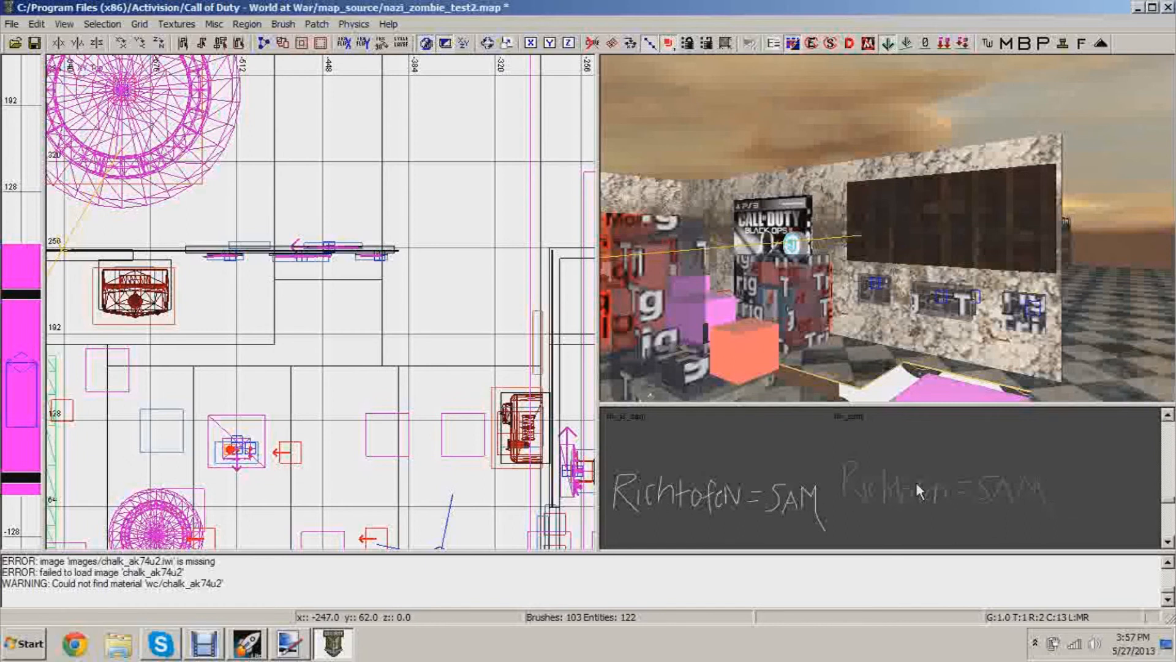
scroll(1004, 484, "down", 10)
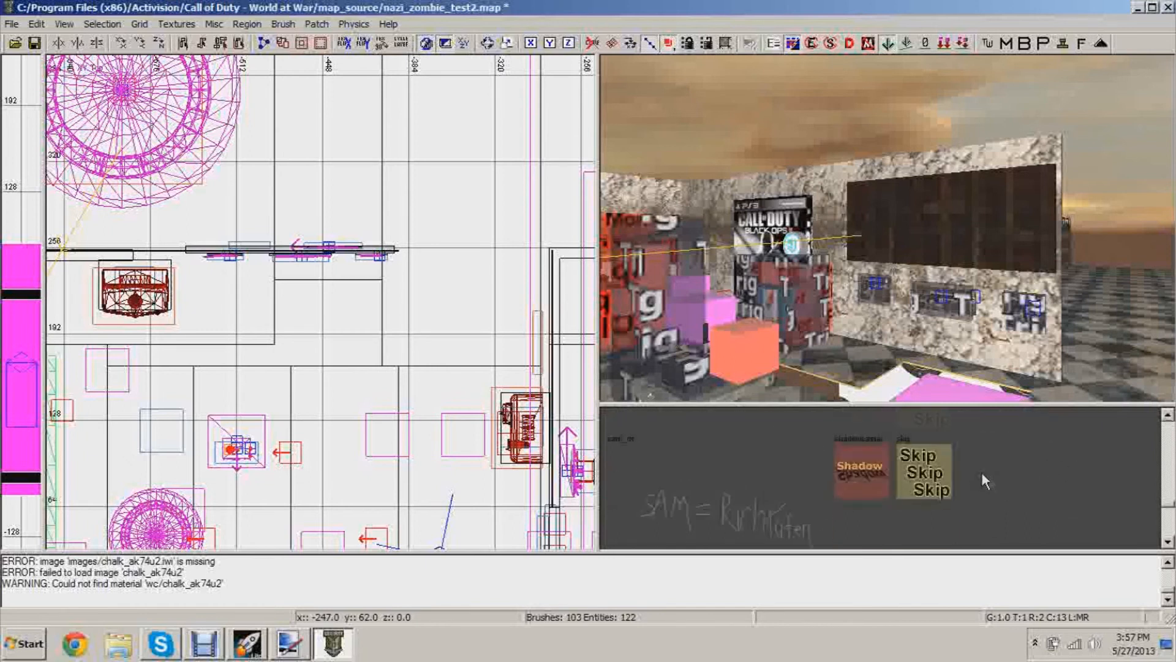
scroll(1005, 503, "down", 3)
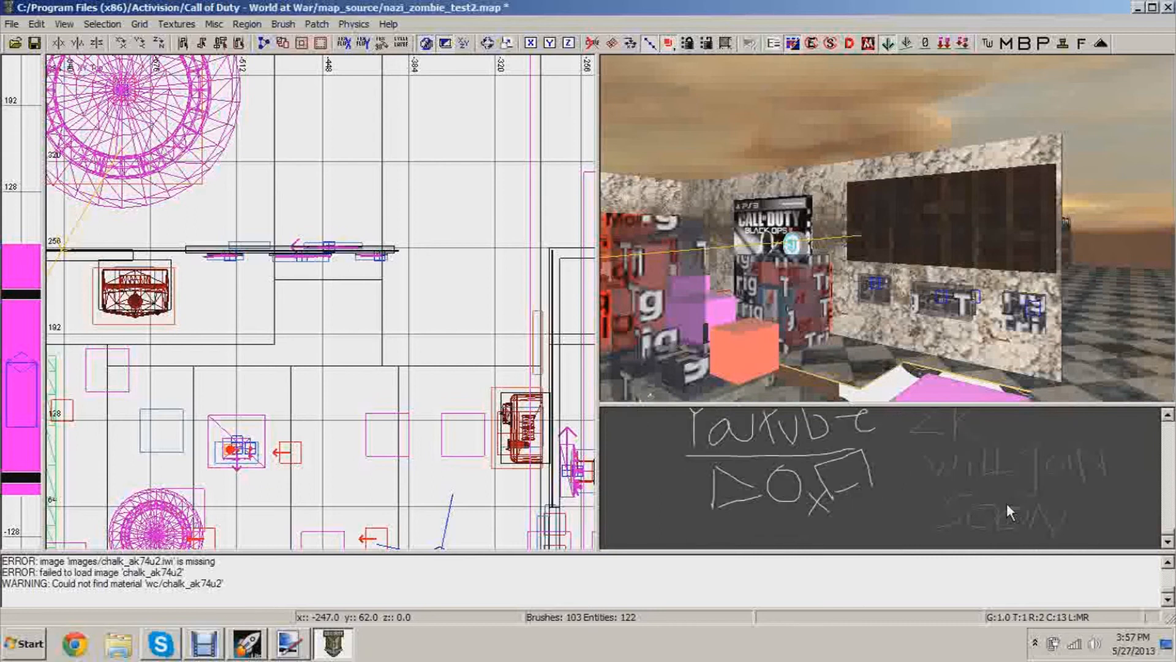
left_click(812, 466)
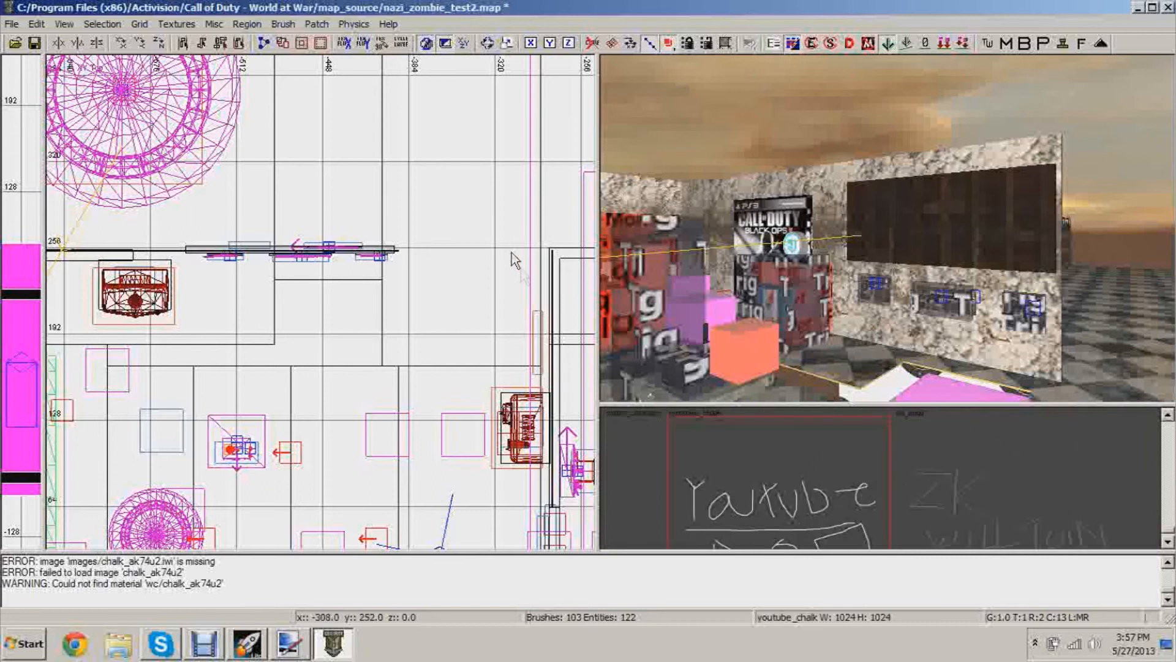
Draw a thin upright brush about 184 by 3 units and 63 units high on the floor area in front of the dark wood panel
scroll(924, 301, "up", 1)
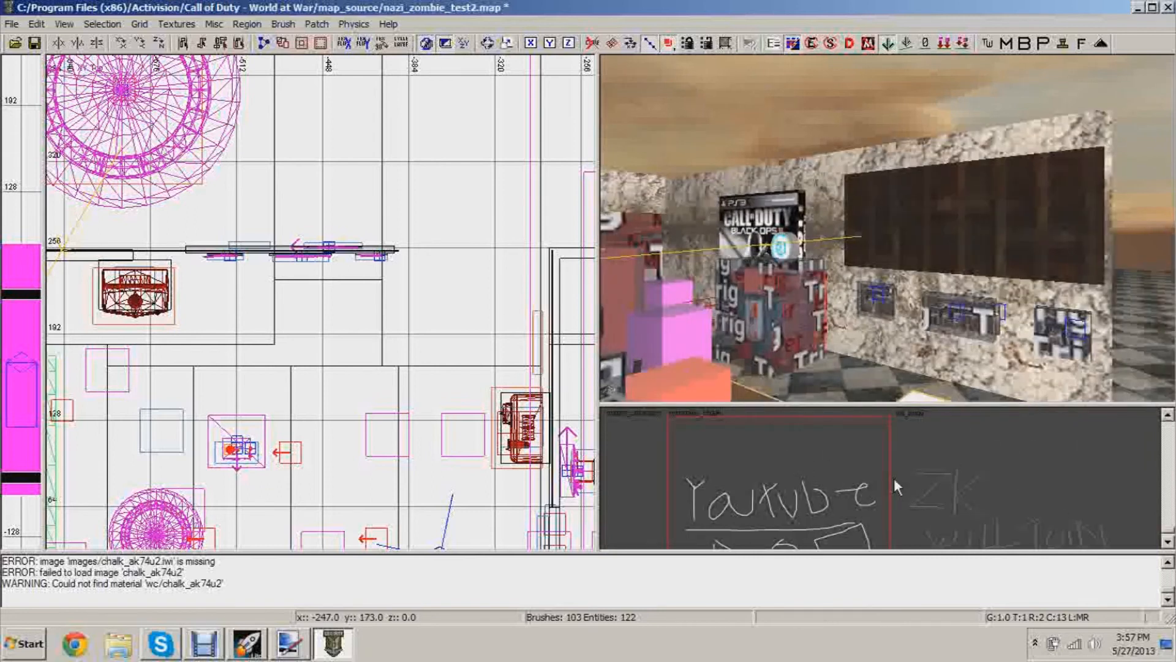
right_click_drag(229, 284, 314, 246)
mouse_move(229, 228)
left_mouse_down()
mouse_move(484, 269)
mouse_move(469, 271)
mouse_move(465, 337)
left_mouse_up()
List the textures by usage again, apply the NODRAW DECAL texture to the whole new brush, and deselect it
left_click(183, 24)
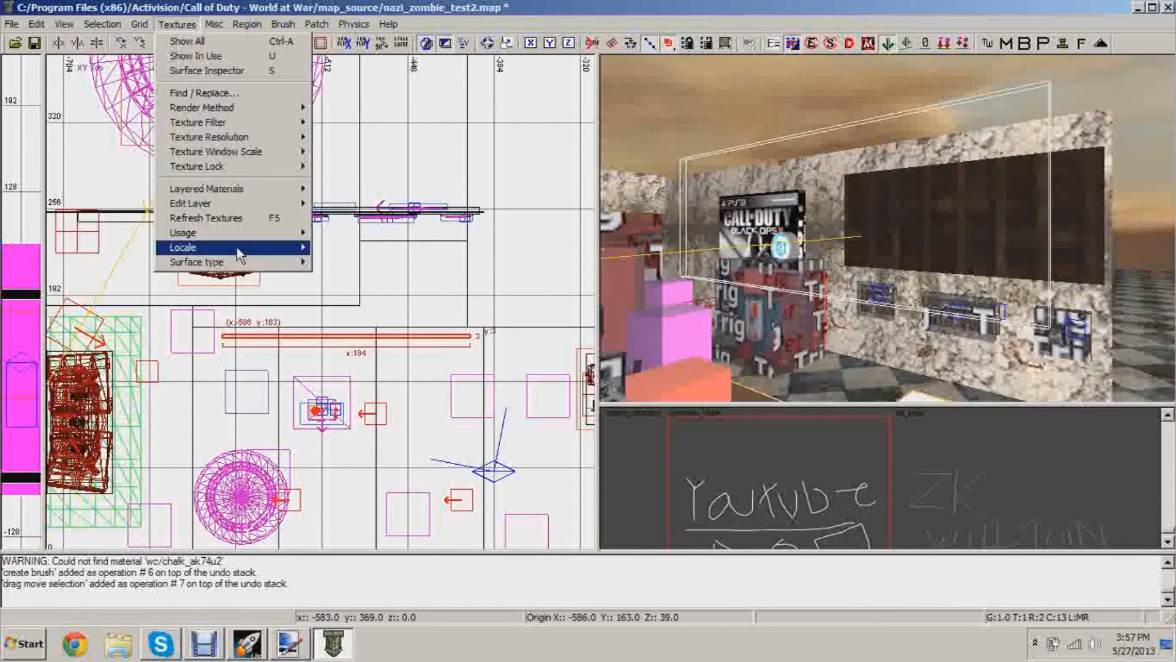
mouse_move(277, 233)
left_click(397, 237)
scroll(1006, 461, "down", 6)
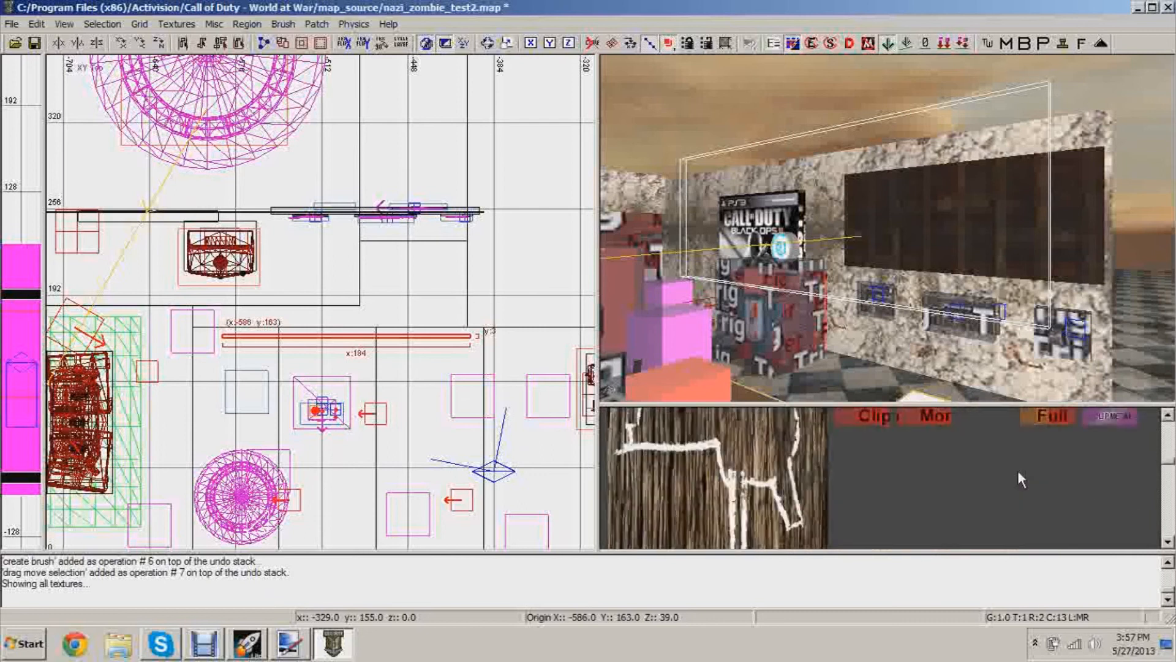
scroll(1017, 475, "down", 8)
scroll(1016, 475, "down", 6)
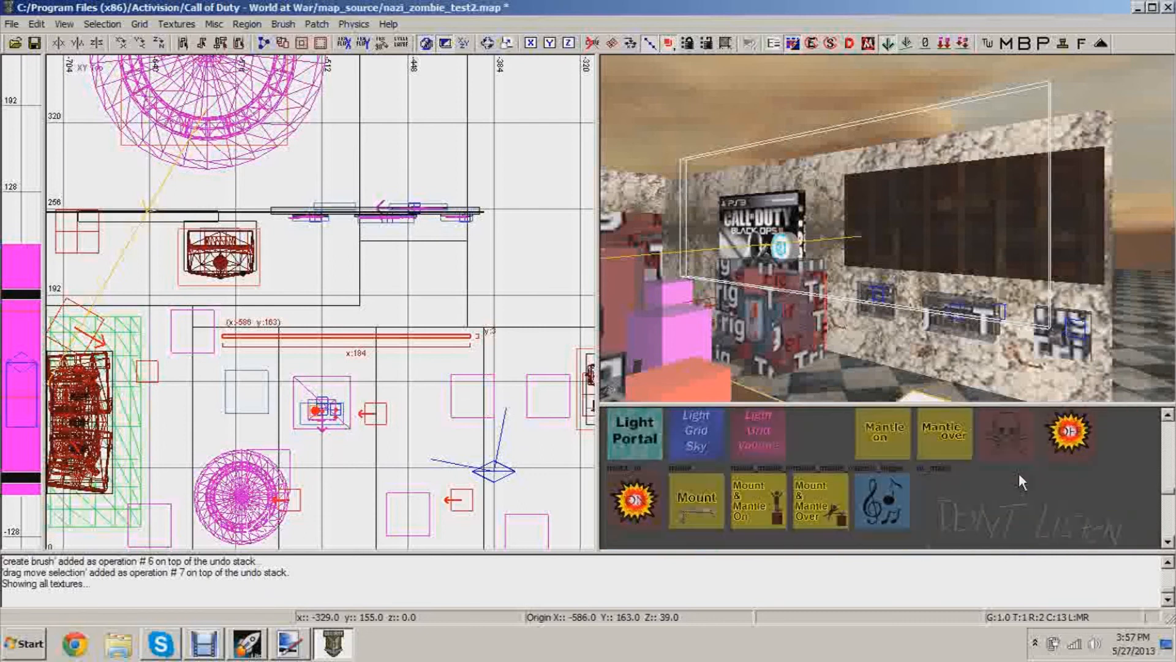
scroll(983, 458, "down", 4)
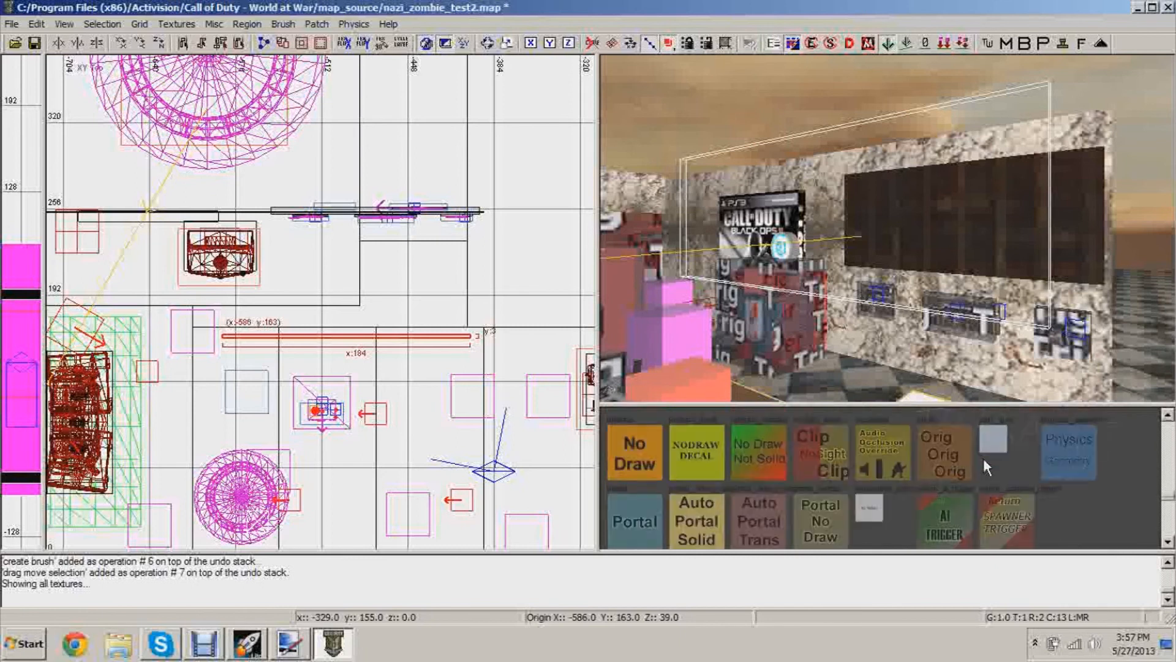
left_click(712, 458)
right_click_drag(851, 299, 845, 251)
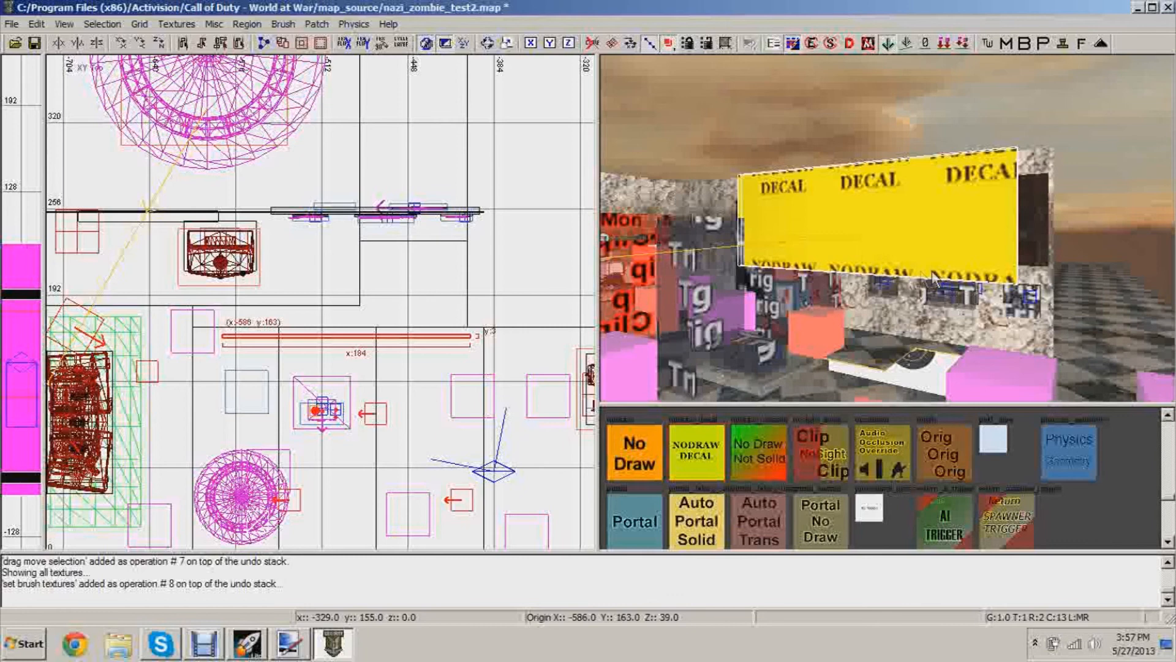
key("Escape")
Select only the large front face of the nodraw decal brush and apply the youtube_chalk texture to it
mouse_move(950, 299)
right_mouse_down()
mouse_move(974, 306)
mouse_move(949, 318)
right_mouse_up()
mouse_move(855, 287)
right_mouse_down()
mouse_move(882, 288)
mouse_move(855, 286)
right_mouse_up()
left_click(744, 210, "ctrl+shift")
mouse_move(745, 209)
right_mouse_down()
mouse_move(781, 174)
mouse_move(756, 211)
mouse_move(784, 222)
mouse_move(775, 235)
mouse_move(921, 199)
mouse_move(956, 233)
mouse_move(973, 232)
mouse_move(955, 230)
right_mouse_up()
scroll(1056, 487, "down", 15)
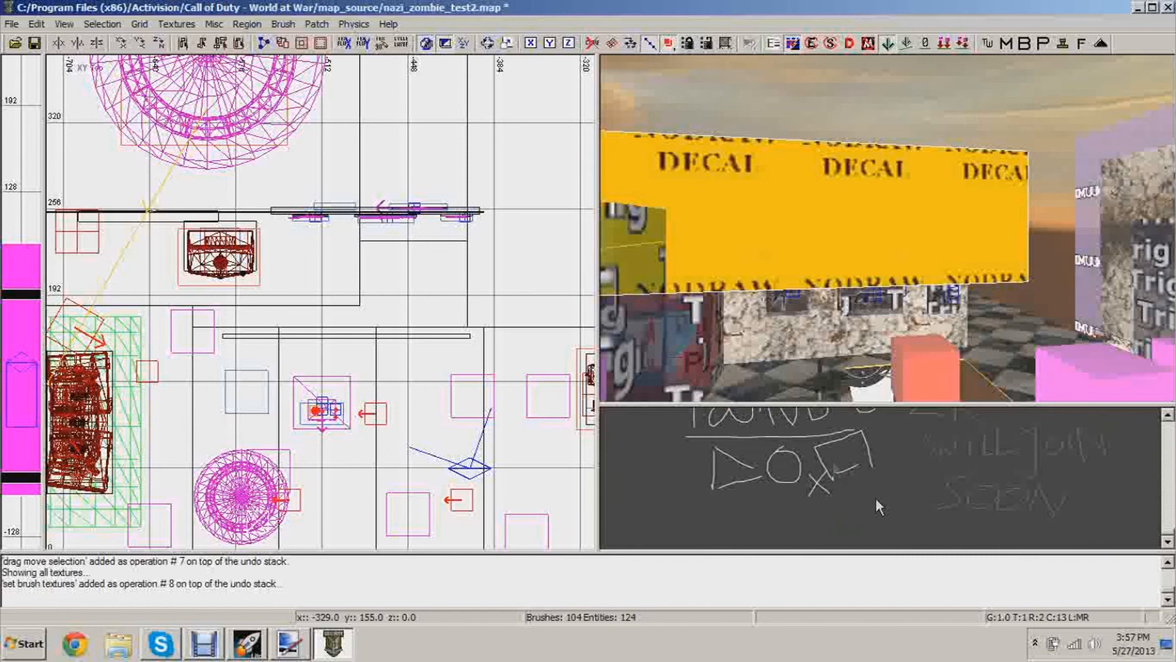
left_click(876, 499)
mouse_move(818, 294)
right_mouse_down()
mouse_move(821, 261)
mouse_move(799, 306)
right_mouse_up()
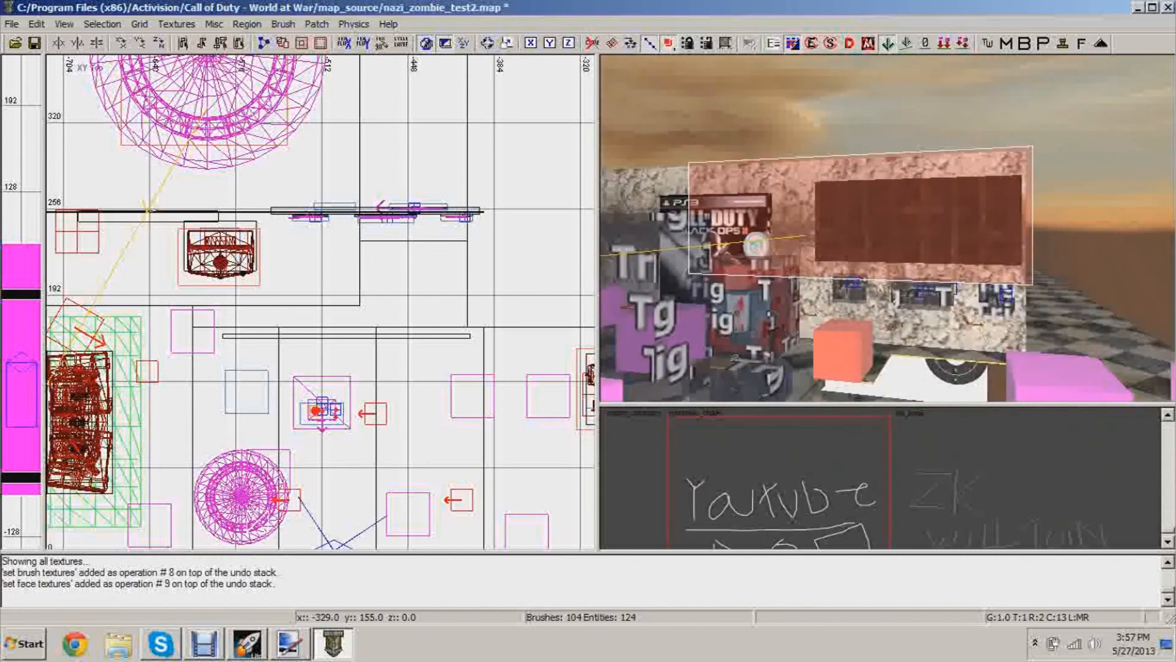
Fit the youtube_chalk texture 1 by 1 across the selected face with the Surface Inspector, check the result, and close the inspector
key("s")
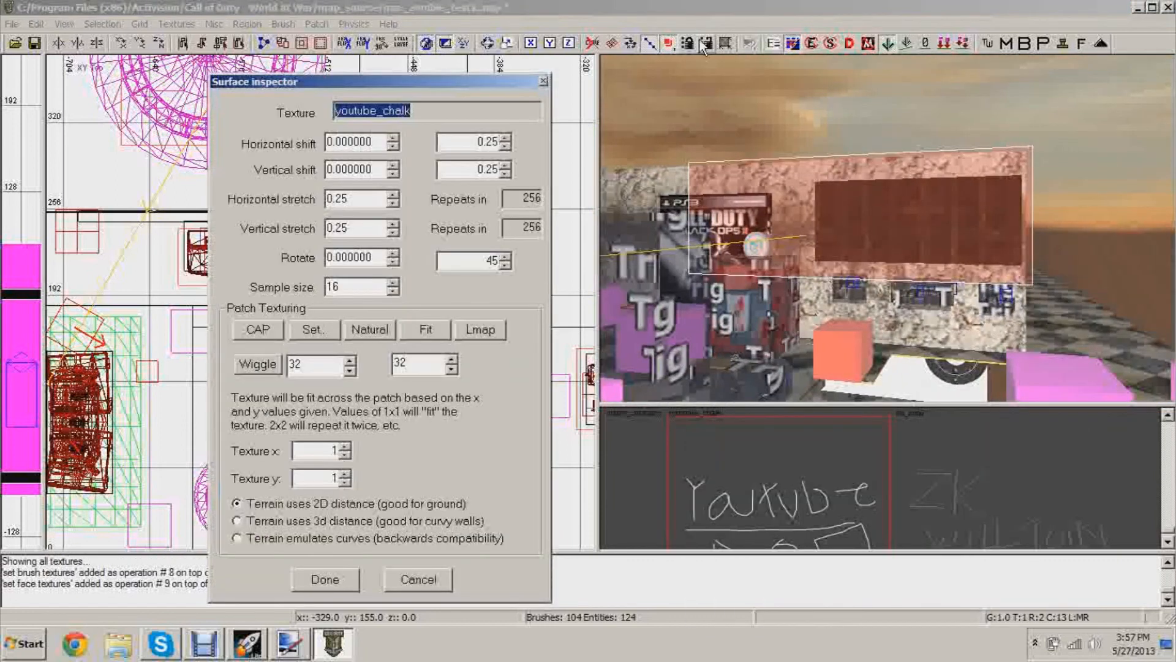
left_click_drag(448, 78, 432, 62)
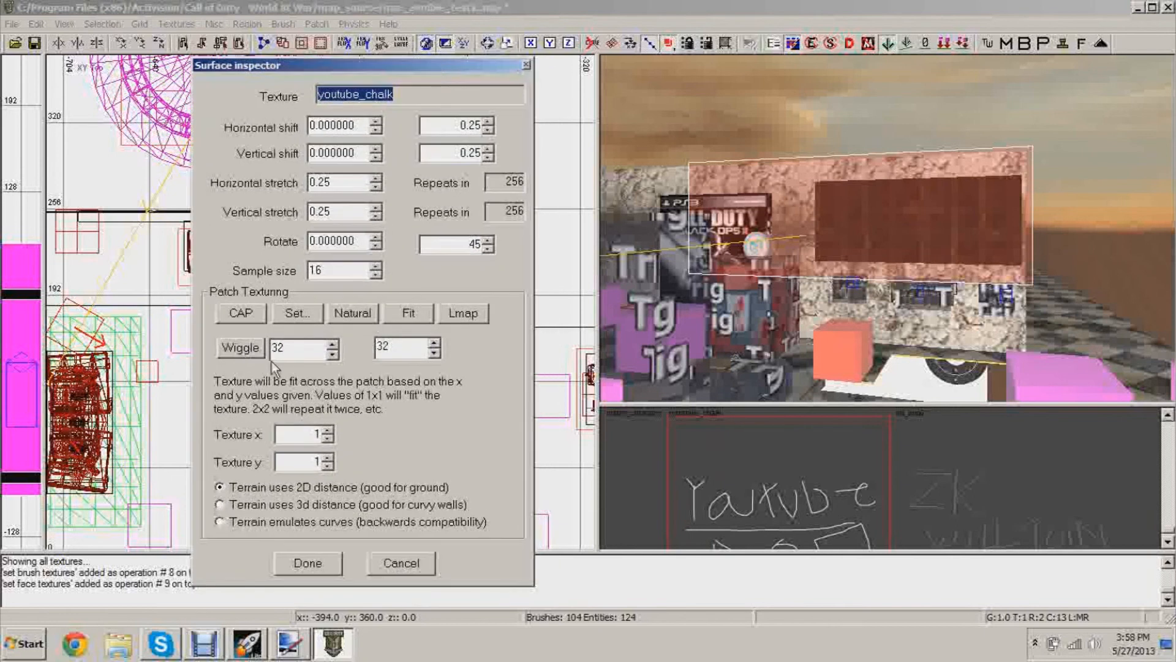
left_click(309, 311)
right_click_drag(906, 144, 934, 174)
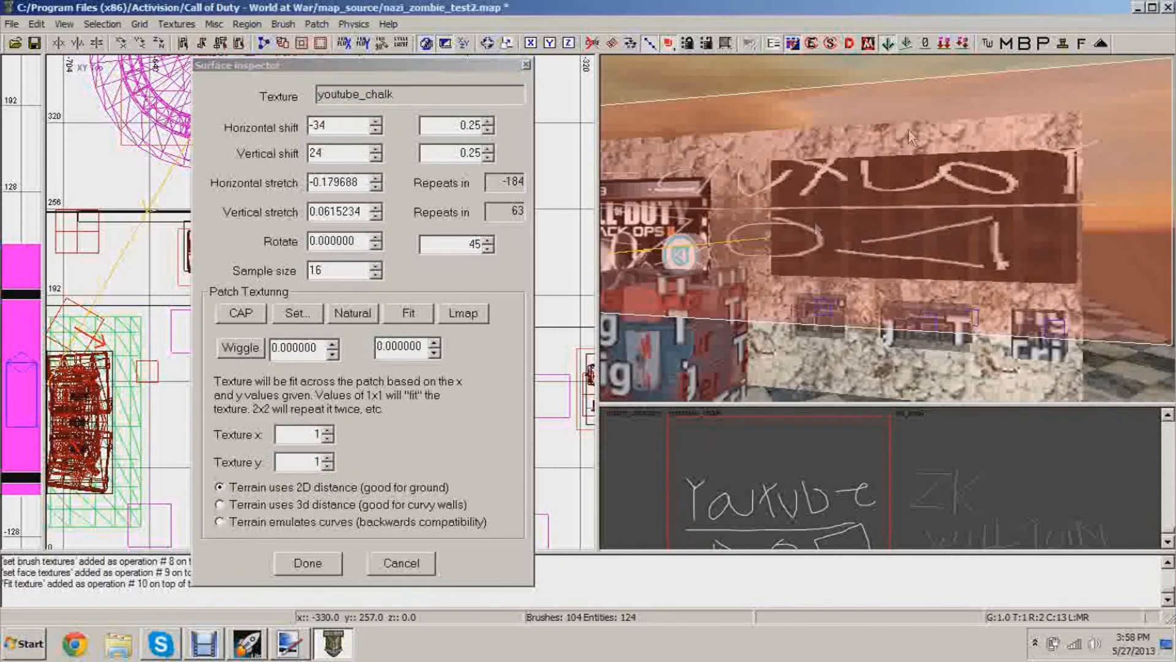
right_click_drag(943, 226, 870, 193)
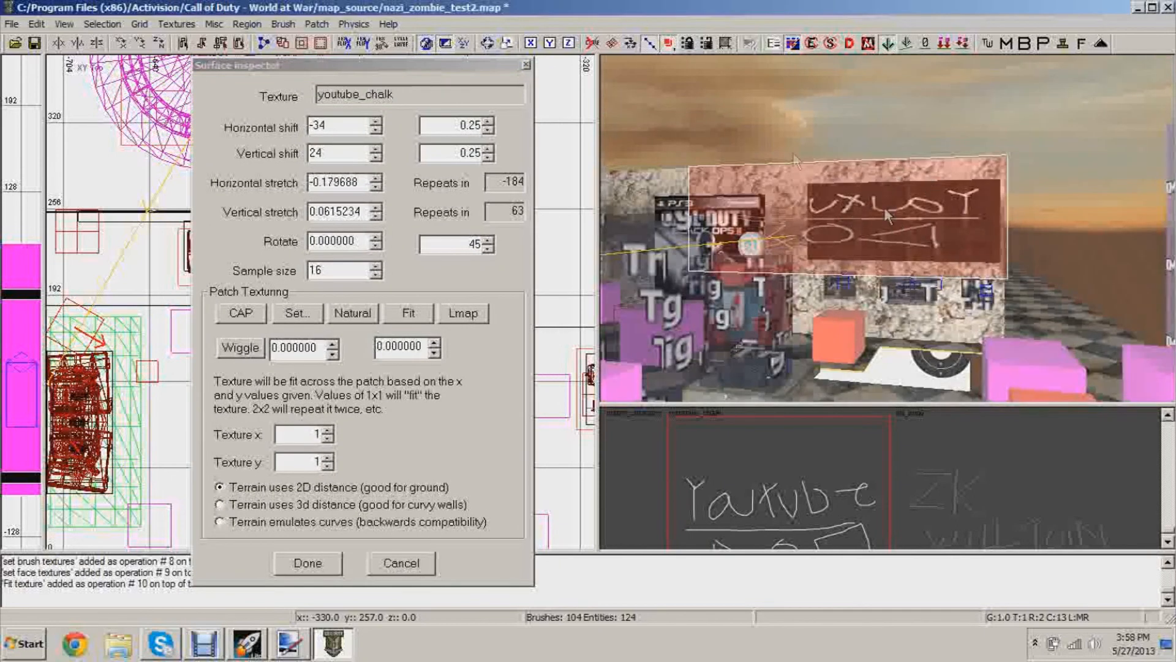
left_click_drag(506, 67, 367, 228)
right_click_drag(882, 202, 888, 165)
right_click_drag(887, 299, 503, 27)
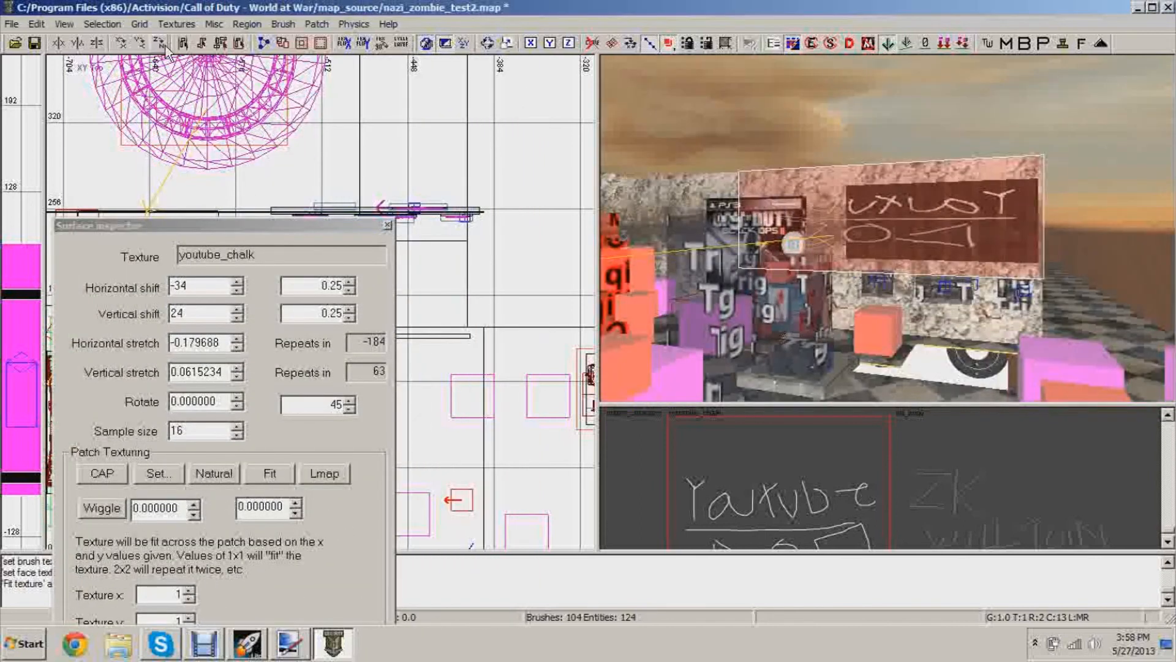
left_click(386, 224)
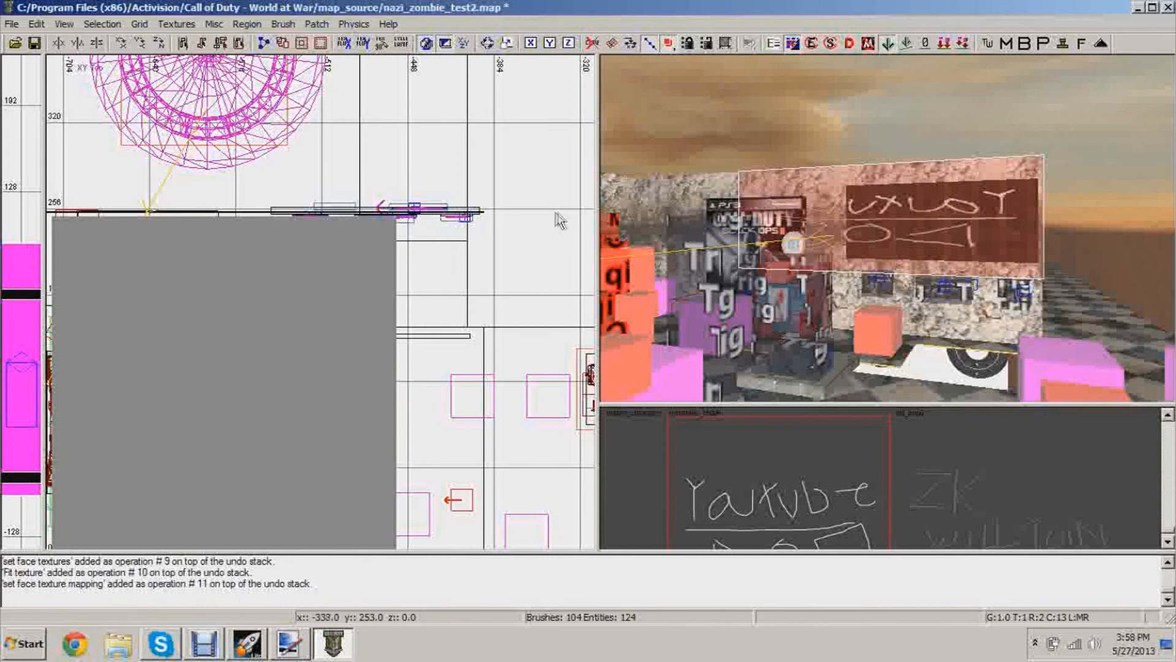
Select the whole chalk decal brush and rotate it twice around the Z axis to turn it around
right_click_drag(556, 213, 553, 215)
right_click_drag(815, 303, 906, 266)
key("Escape")
left_click(905, 265, "shift")
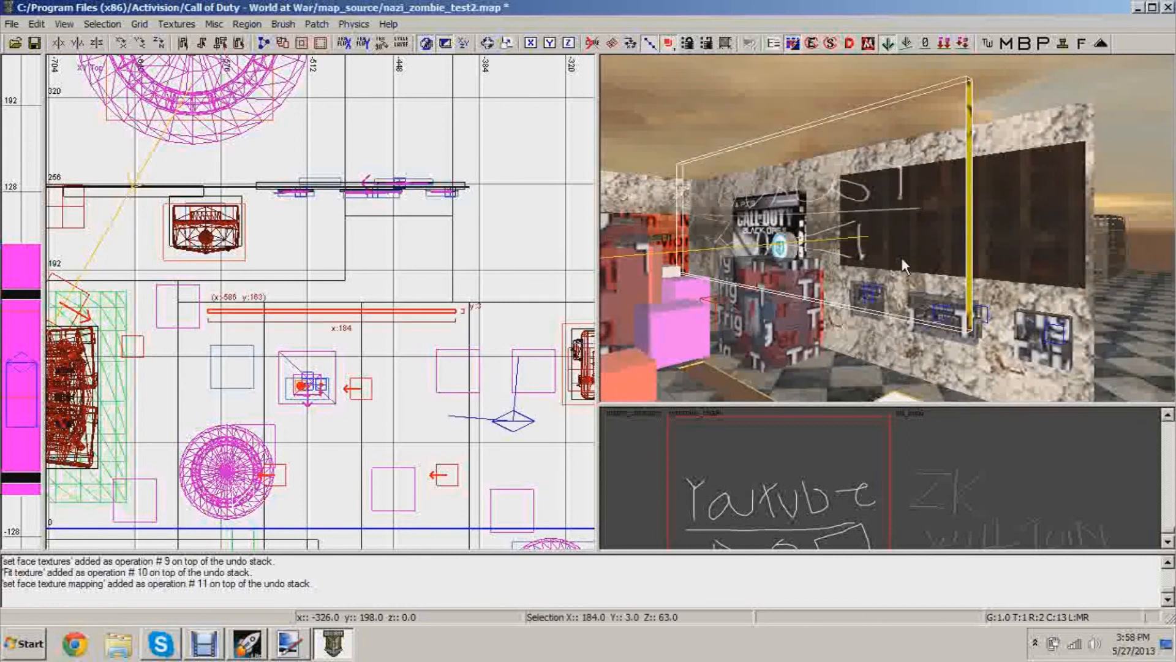
left_click(159, 45)
left_click(159, 44)
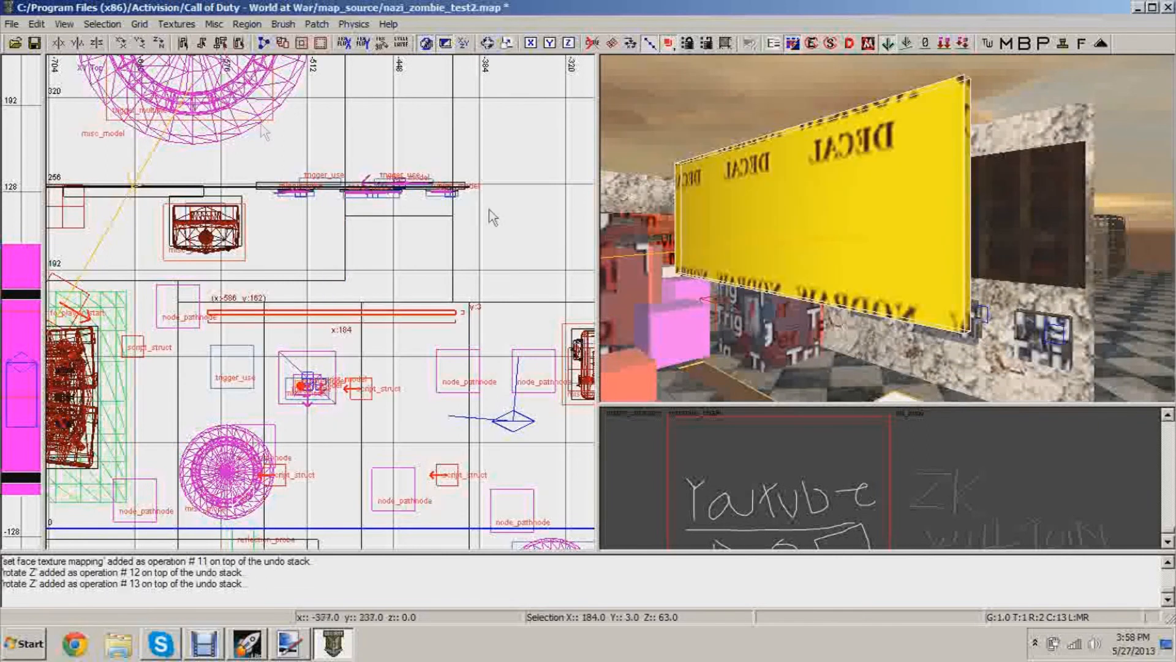
Move the rotated chalk decal brush back against the wall with the dark wood panel and deselect it
scroll(417, 318, "up", 2)
left_click_drag(442, 324, 452, 115)
key("Escape")
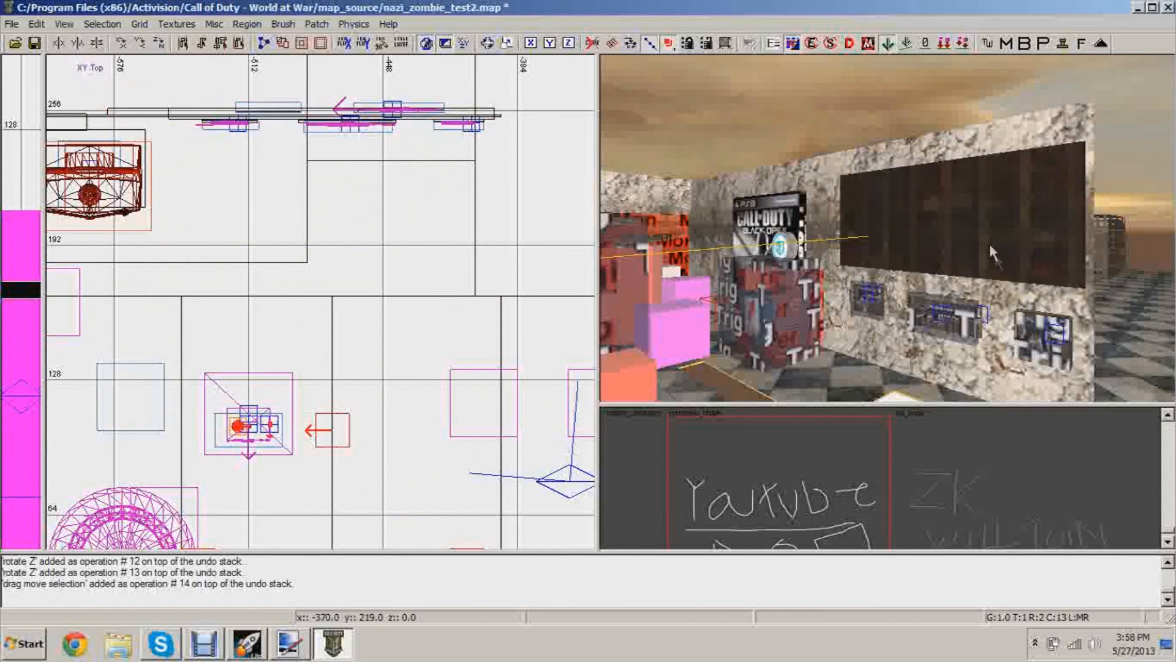
Select the chalk decal brush, move it slightly closer to the dark wood panel in the top view, and deselect it
left_click(990, 243, "shift")
right_click_drag(437, 157, 461, 262)
scroll(465, 273, "up", 1)
left_click_drag(475, 506, 474, 496)
key("Escape")
mouse_move(723, 245)
right_mouse_down()
mouse_move(858, 202)
mouse_move(735, 215)
mouse_move(692, 264)
right_mouse_up()
right_click_drag(858, 233, 723, 270)
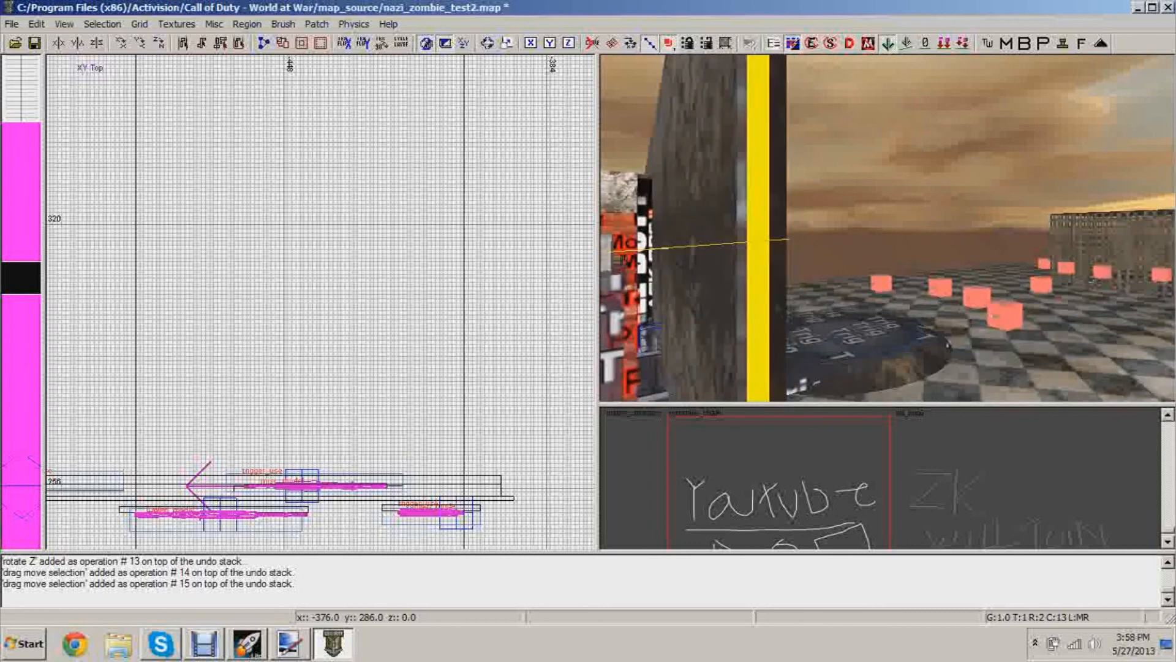
Adjust the depth and position of the nodraw-sided chalk decal brush against the dark wood panel and deselect it
left_click(770, 312, "shift")
left_click_drag(767, 312, 848, 310)
key("Escape")
left_click(761, 323, "shift")
key("Escape")
mouse_move(884, 301)
right_mouse_down()
mouse_move(894, 275)
mouse_move(796, 288)
right_mouse_up()
left_click(759, 289, "shift")
scroll(376, 454, "up", 3)
mouse_move(457, 495)
left_mouse_down()
mouse_move(480, 473)
mouse_move(467, 492)
left_mouse_up()
key("Escape")
Select the chalk decal brush again and stretch its side to match the width of the dark wood panel
mouse_move(1019, 262)
right_mouse_down()
mouse_move(1016, 239)
mouse_move(1005, 282)
mouse_move(1022, 263)
right_mouse_up()
left_click(986, 216, "shift")
left_click_drag(1096, 222, 1065, 212)
Refit the youtube_chalk texture to the resized decal brush with the Surface Inspector, undo the extra brush texture mapping, and deselect the brush
key("s")
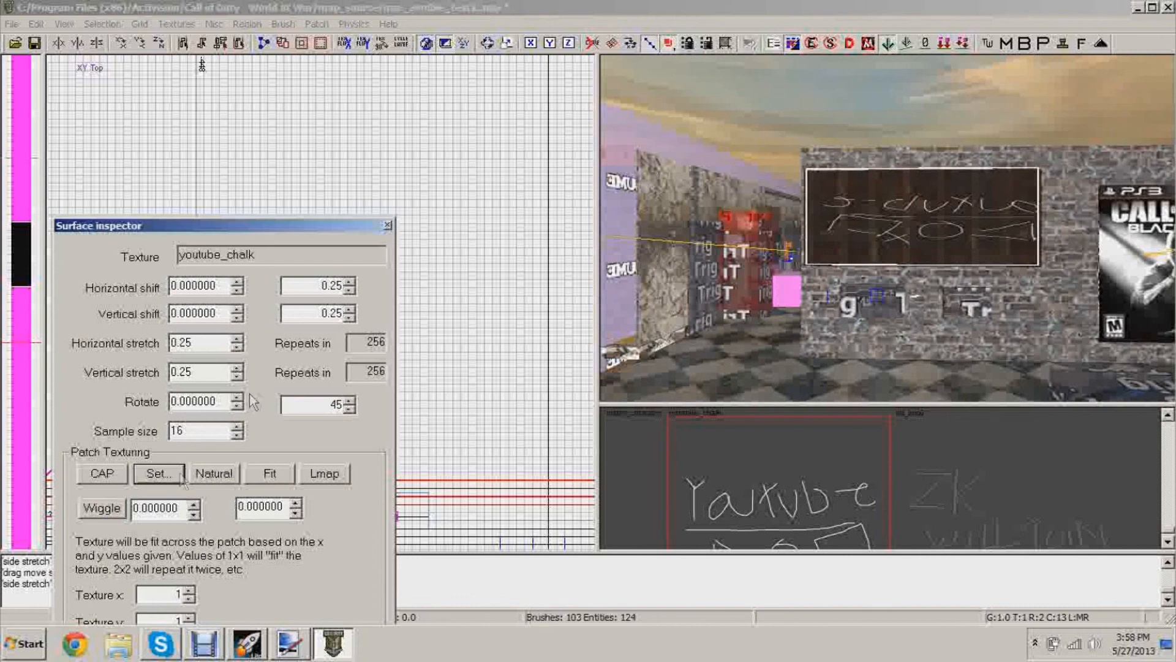
left_click(166, 476)
left_click(388, 225)
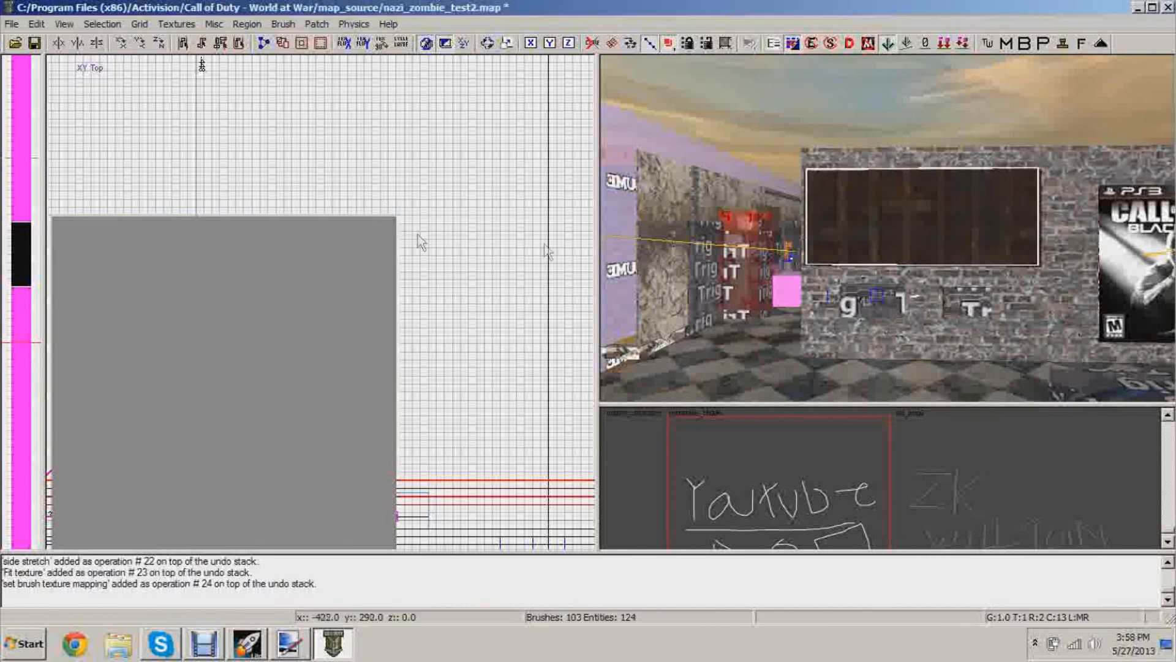
key("ctrl+z")
key("Escape")
mouse_move(947, 277)
right_mouse_down()
mouse_move(974, 214)
mouse_move(982, 267)
right_mouse_up()
right_click_drag(888, 231, 931, 209)
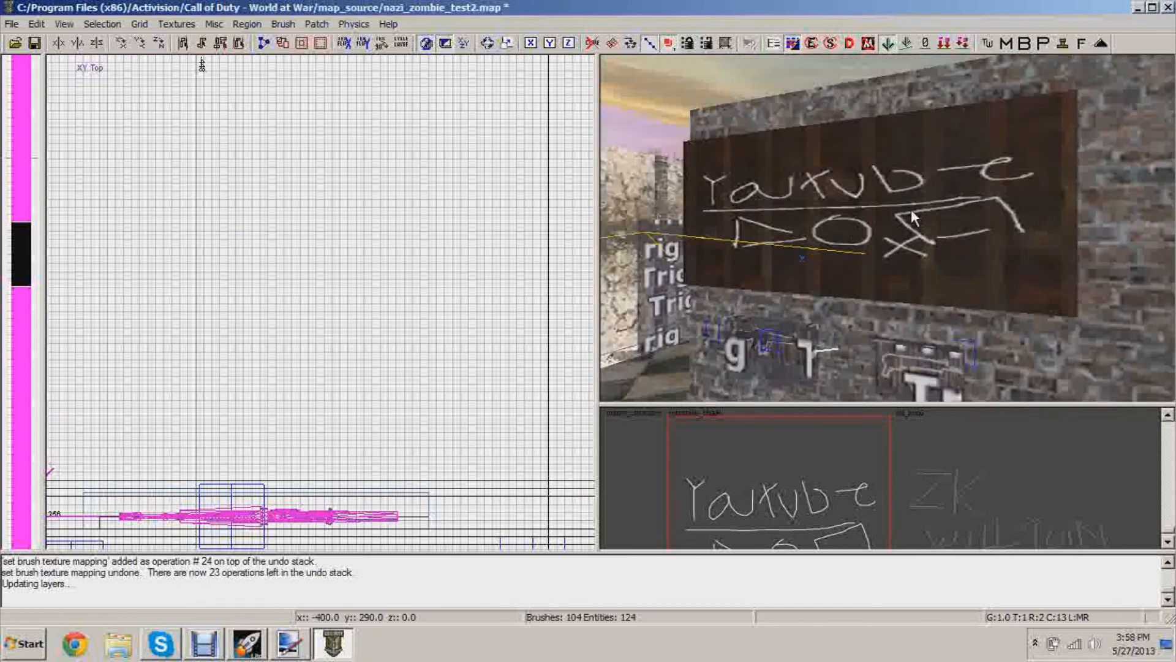
In Launcher's Mod Builder, choose the nazi_zombie_test2 mod and include youtube_chalk.iwi in its IWD file list
left_click(247, 650)
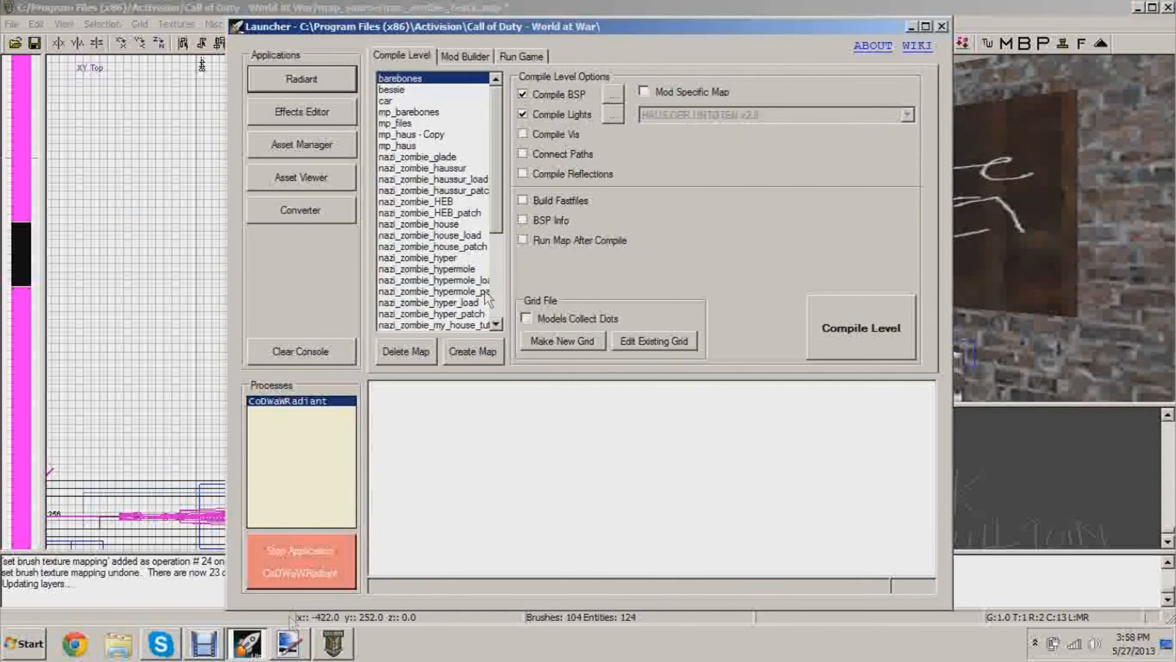
left_click(454, 53)
left_click(606, 96)
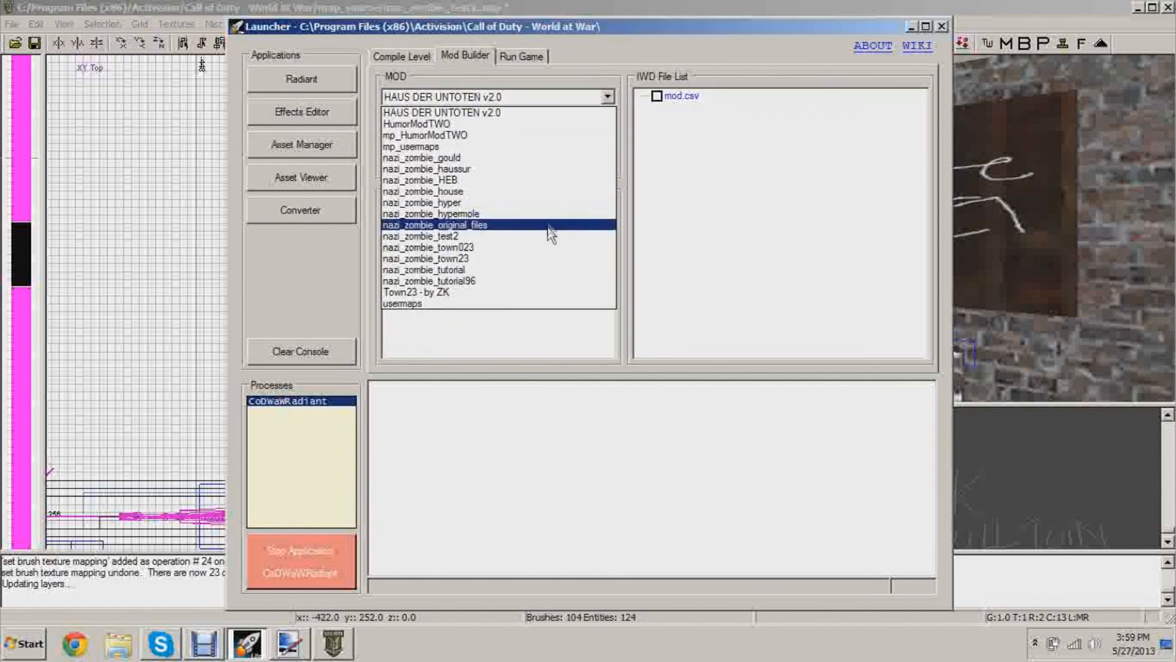
left_click(547, 235)
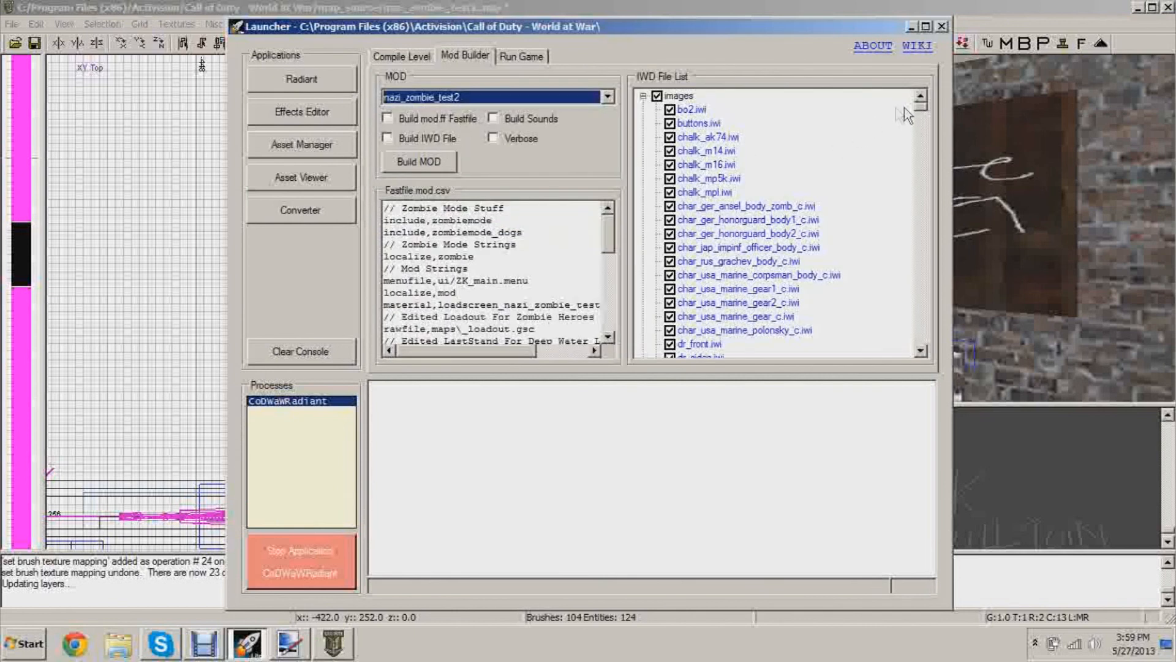
left_click_drag(918, 108, 920, 117)
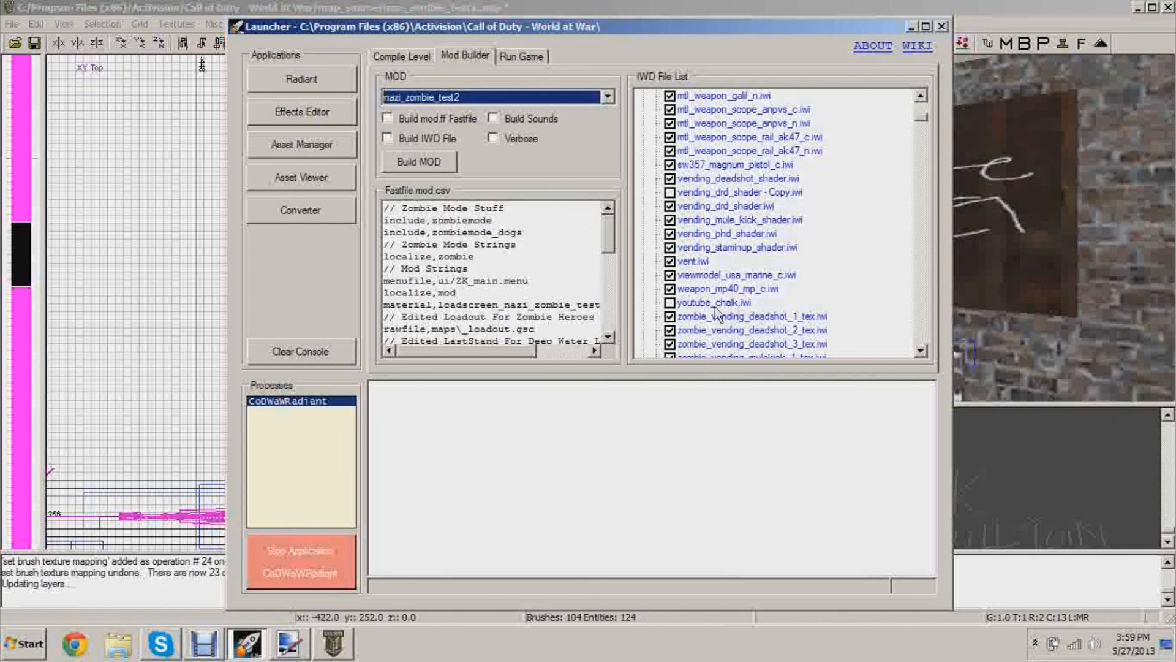
left_click(669, 304)
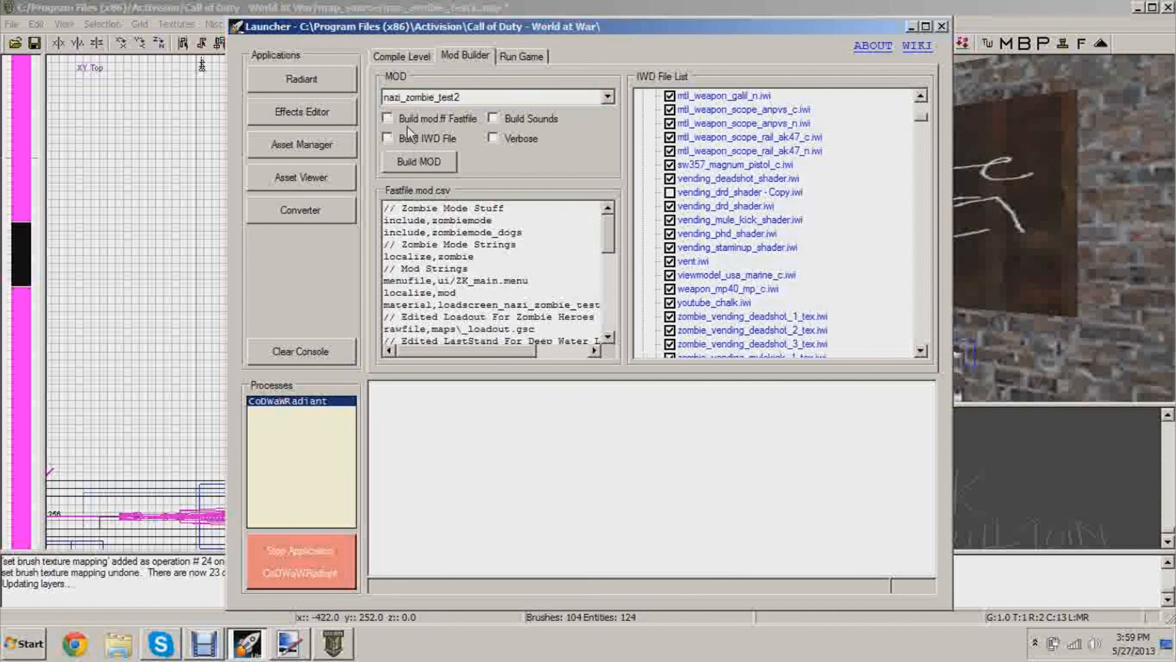
Switch back to Radiant to view the chalk decal on the brick wall, and show the desktop
left_click(682, 6)
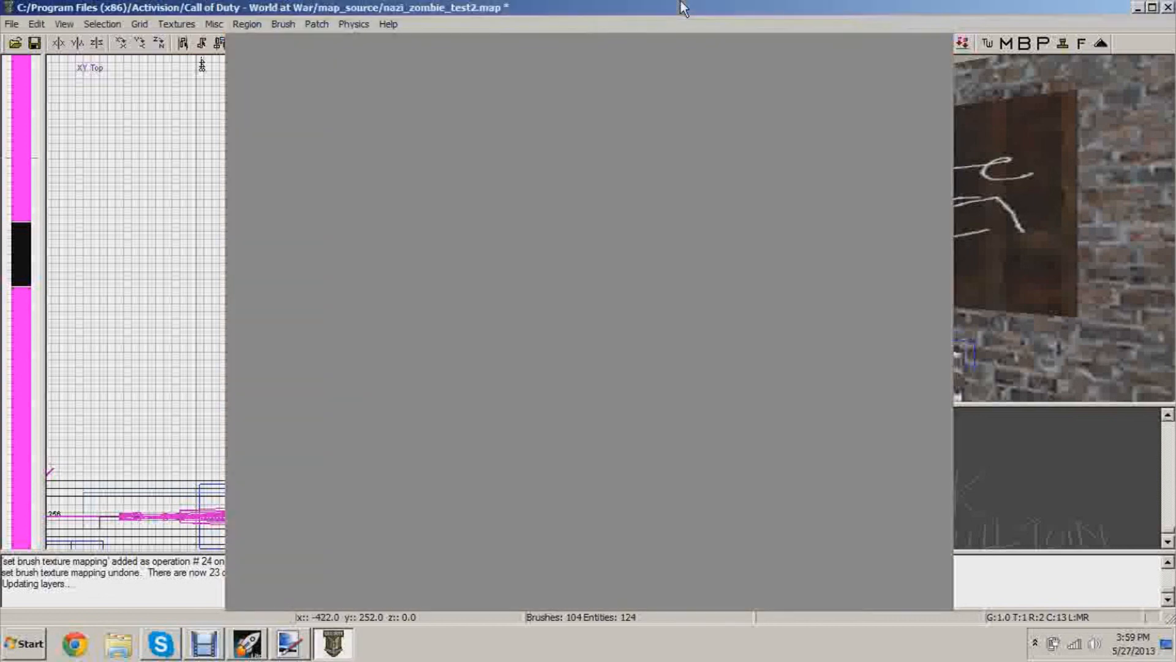
scroll(1046, 200, "down", 2)
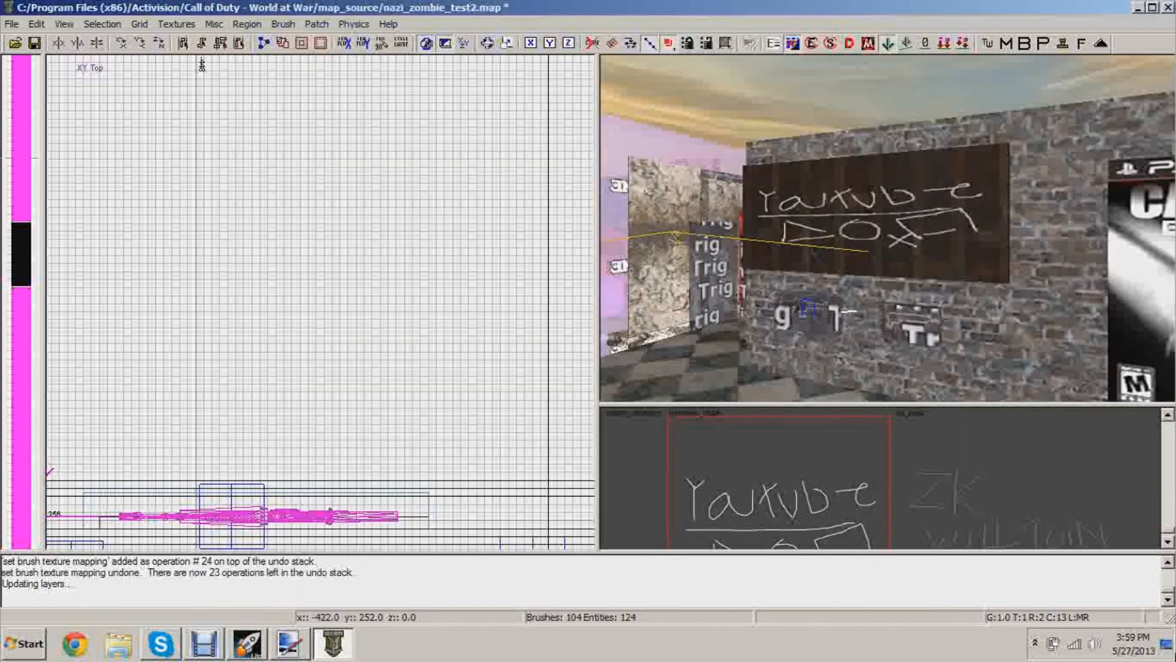
left_click(1167, 648)
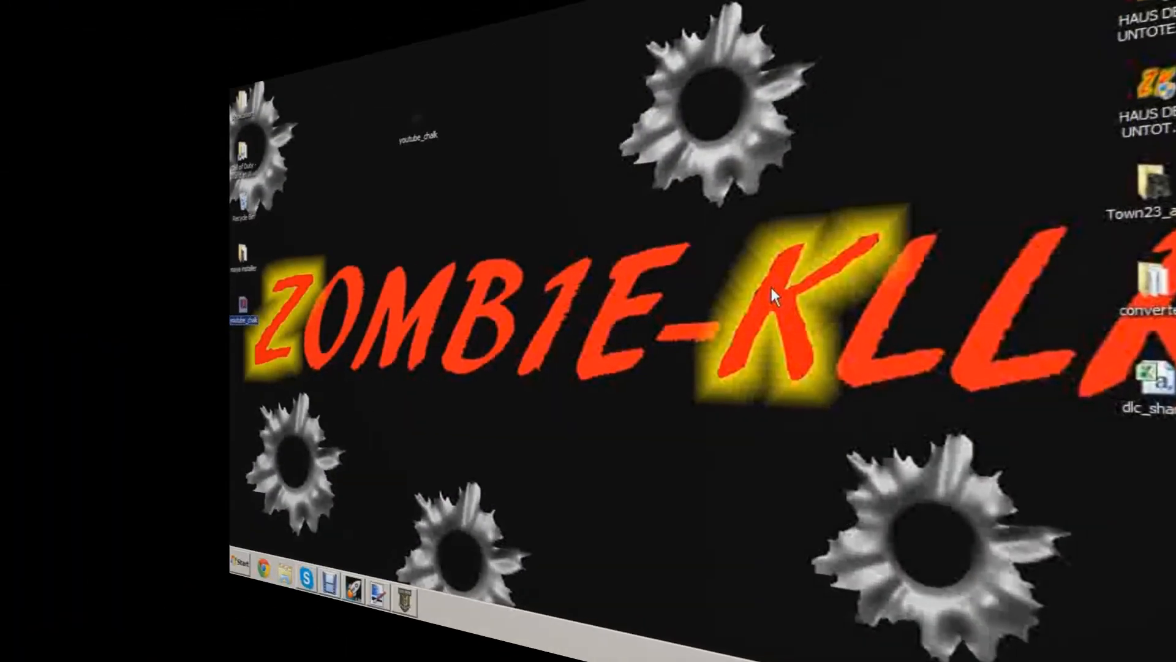